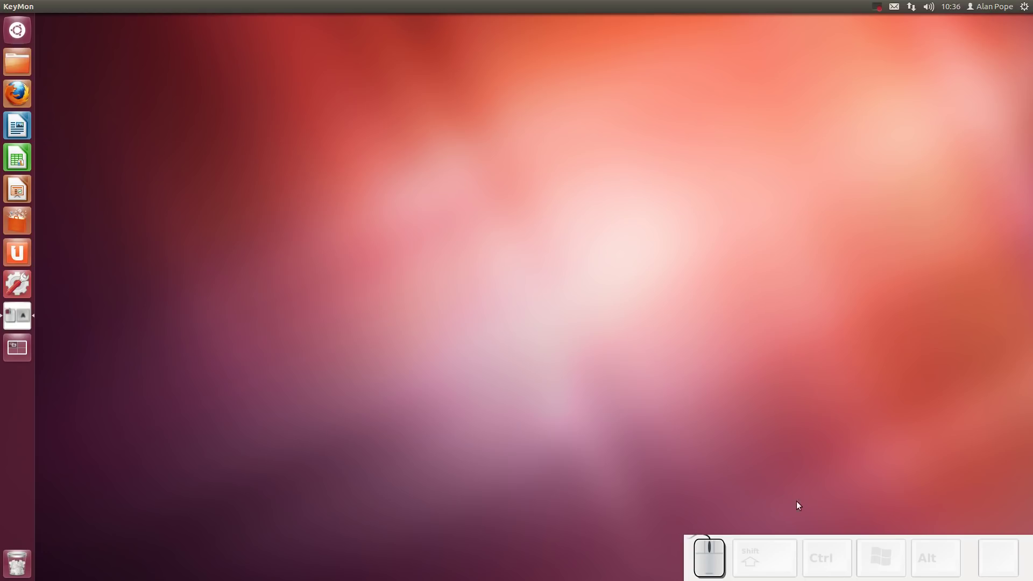
key("shift")
left_click(801, 507)
- Open the Dash home and close it again, repeating this several times to show its toggling behaviour
left_click(24, 31)
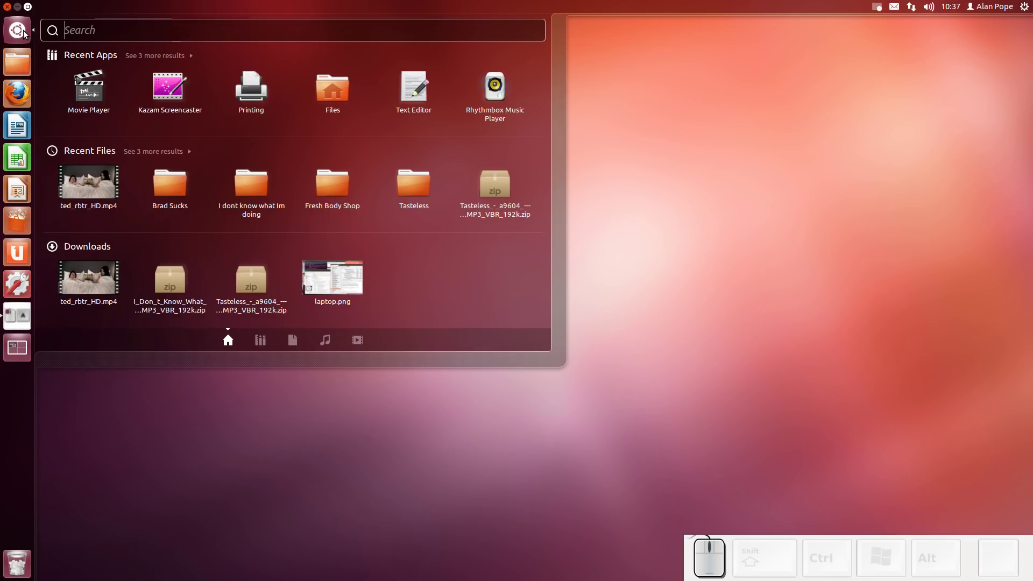
left_click(23, 31)
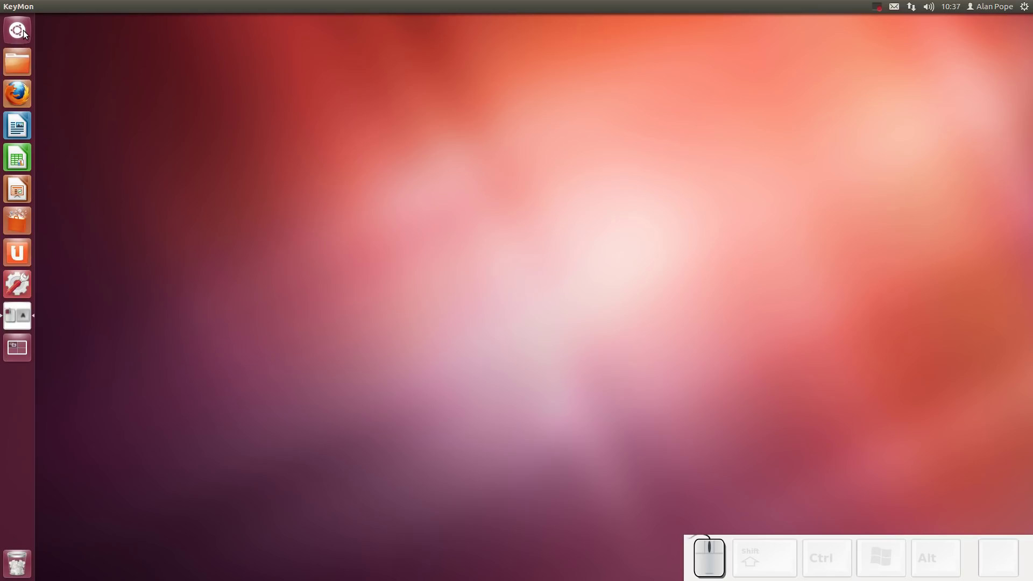
key("super")
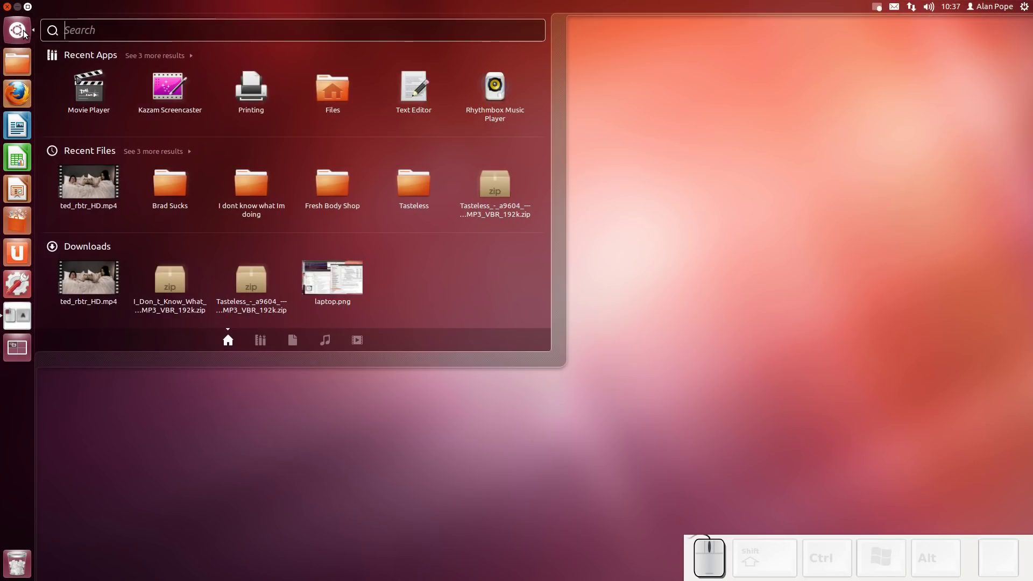
key("super")
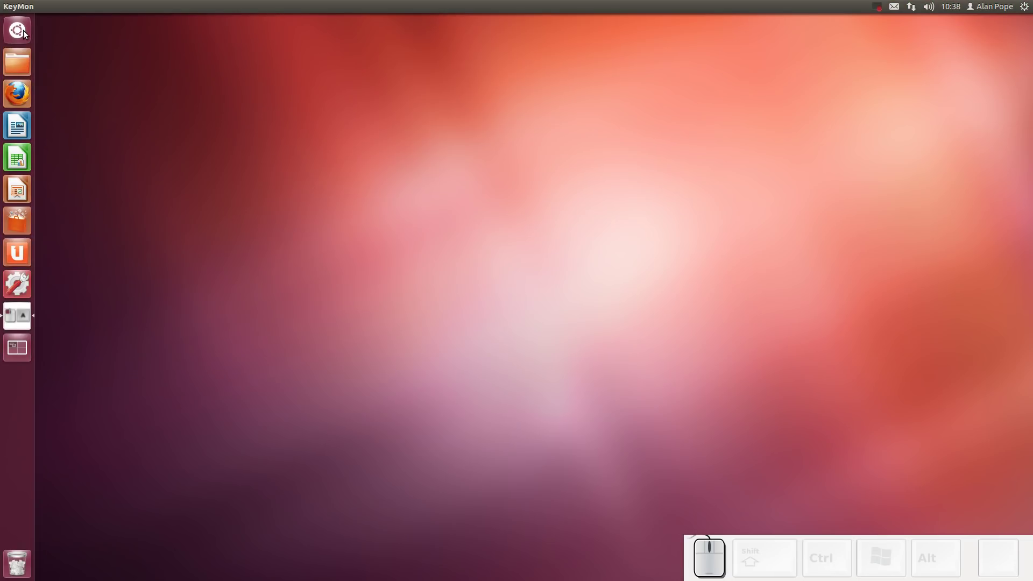
left_click(23, 30)
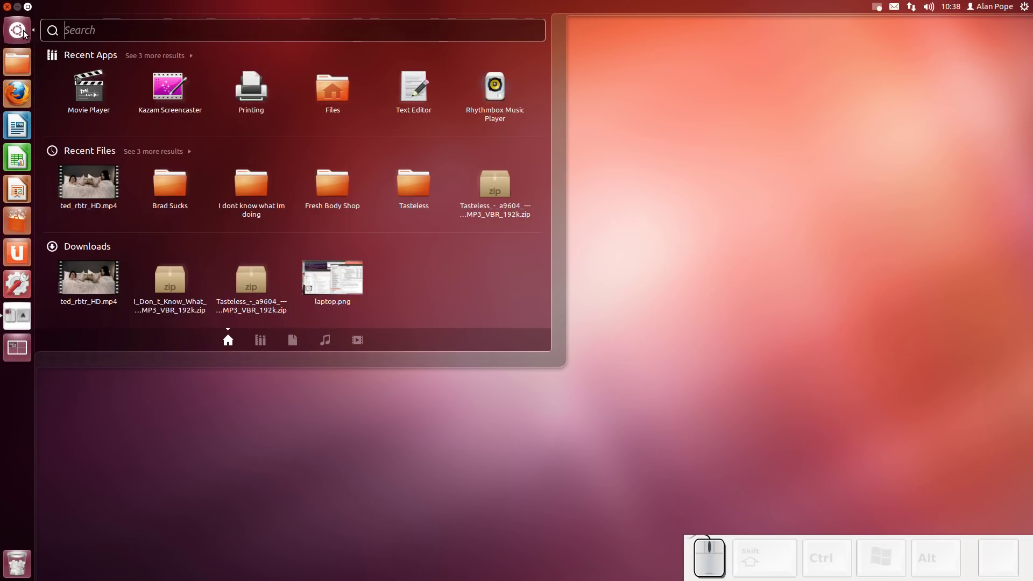
left_click(24, 30)
key("super")
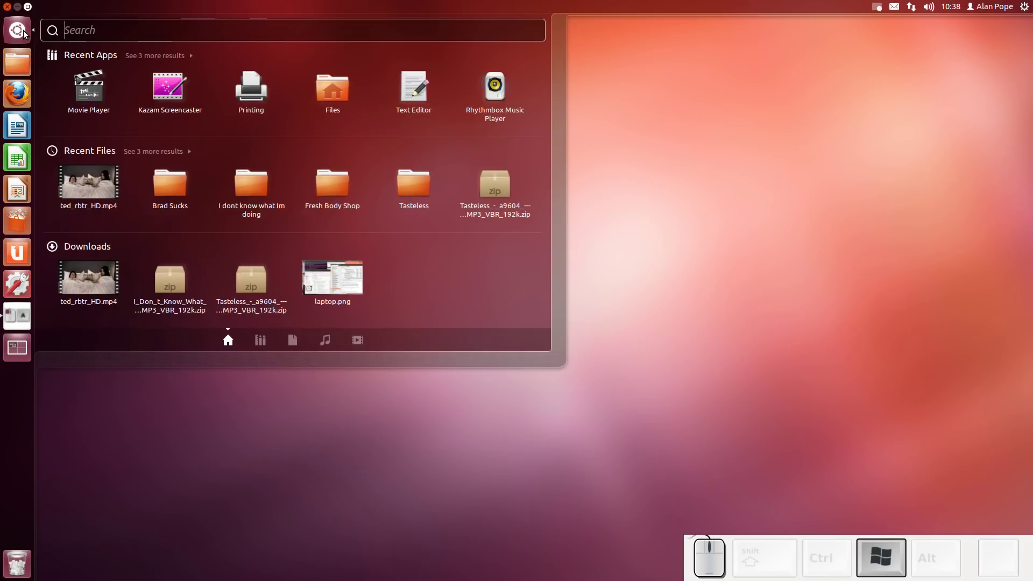
key("super")
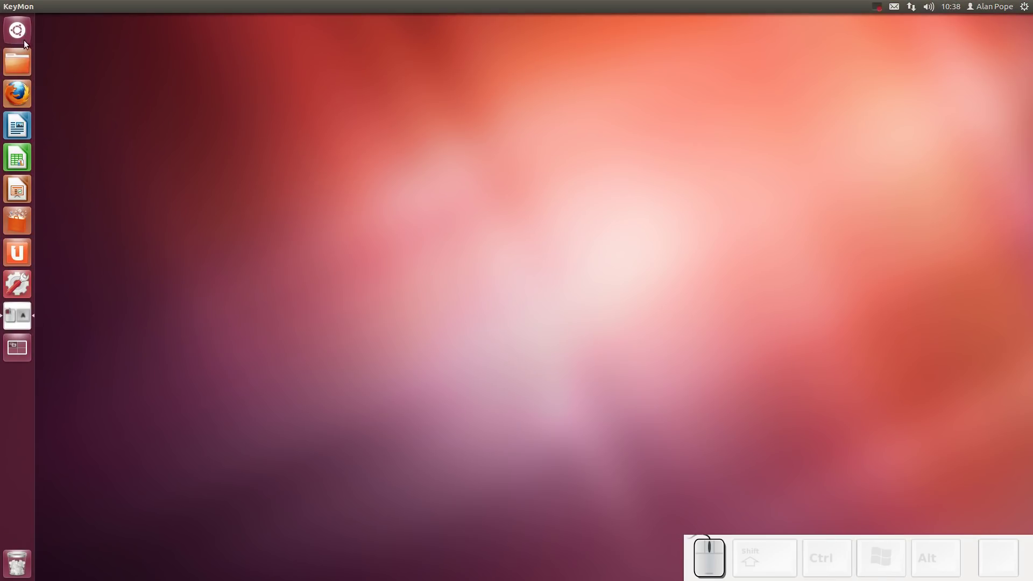
- Open the Home folder in the file manager, move its window away from the launcher, and close it
left_click(22, 62)
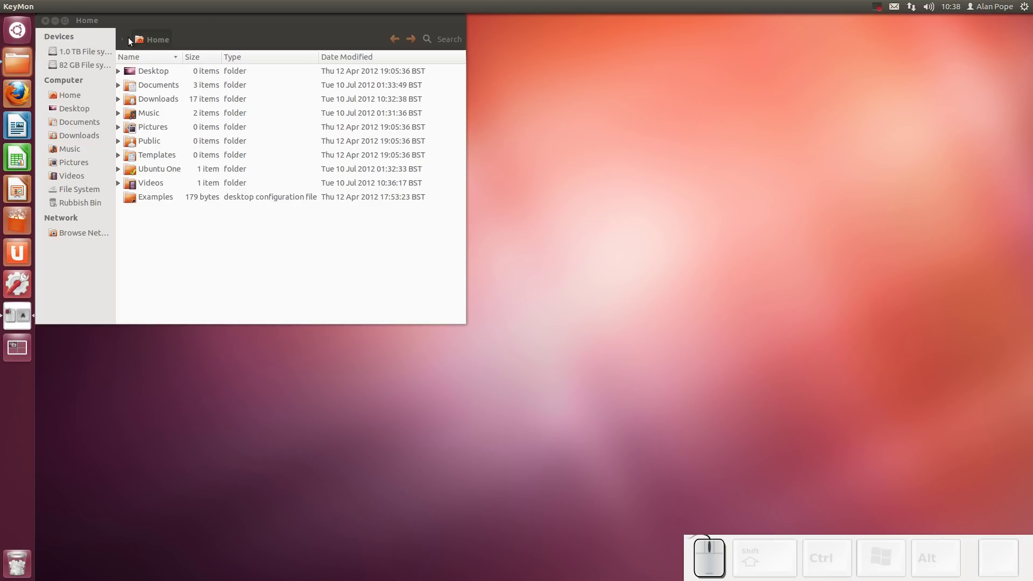
left_click_drag(210, 28, 352, 118)
left_click(210, 116)
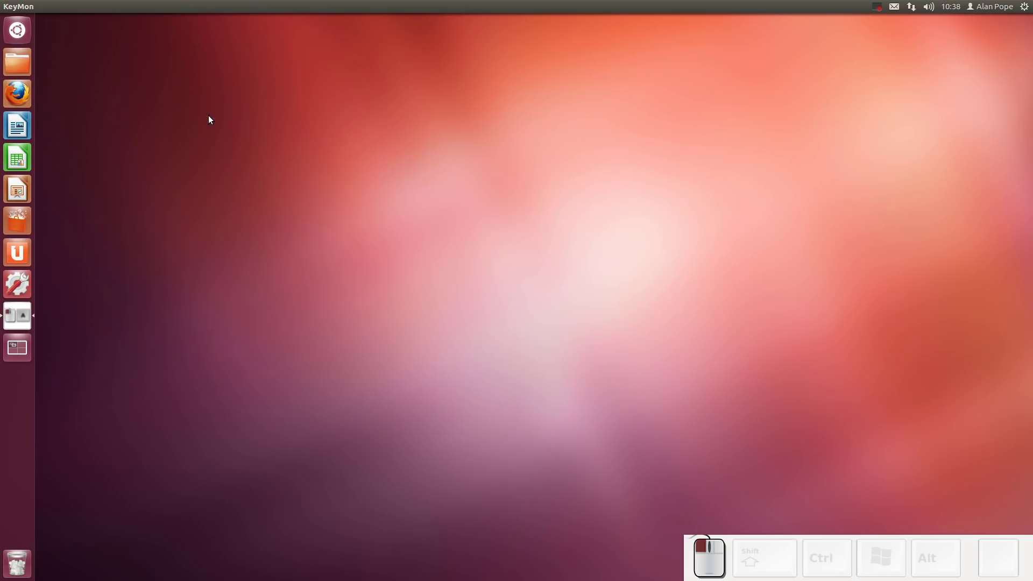
- Launch Firefox Web Browser, restore its window to a smaller size on the desktop, and close it
left_click(23, 98)
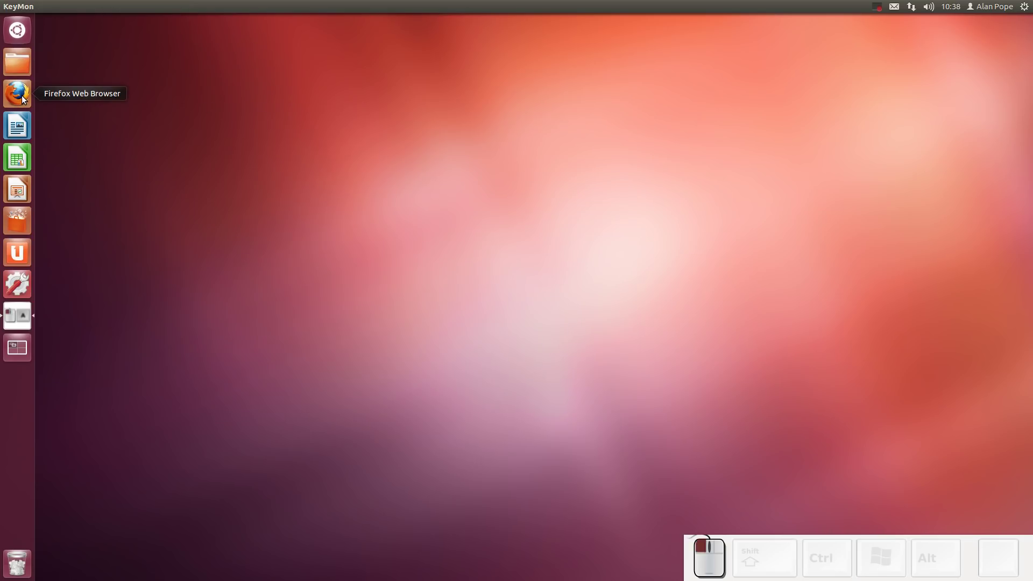
left_click_drag(419, 7, 403, 58)
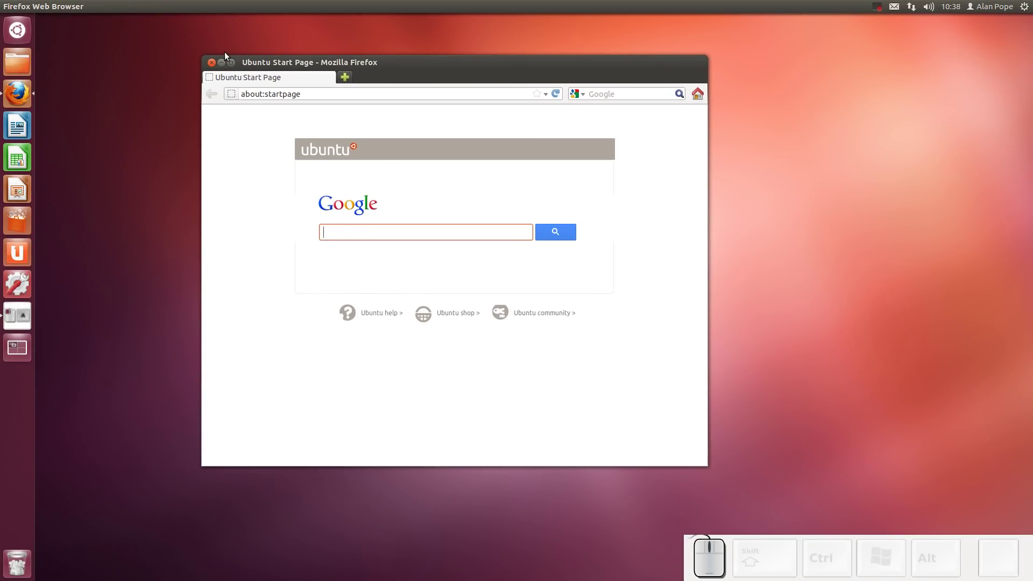
left_click(212, 62)
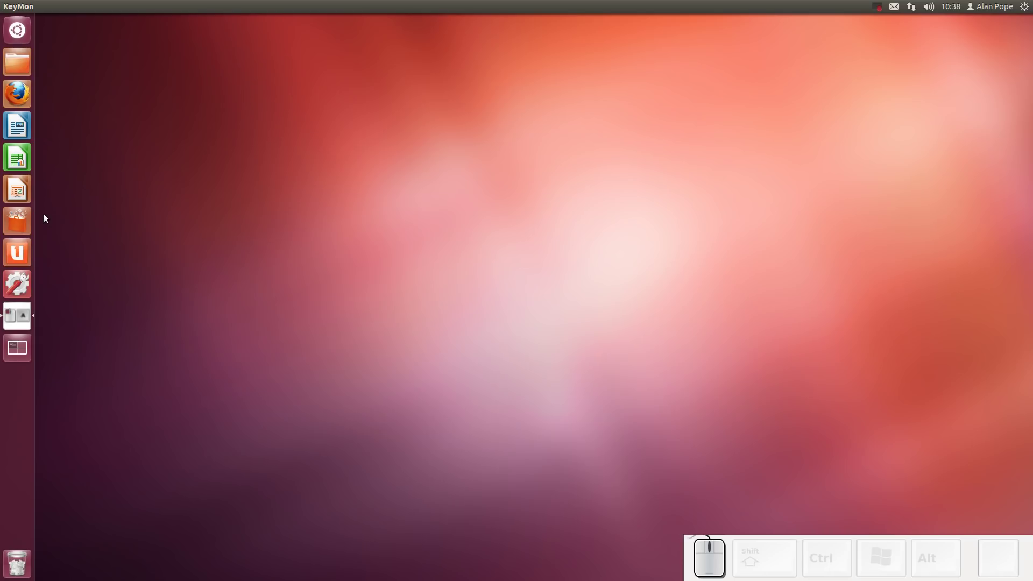
- Open and close Ubuntu Software Centre, and do the same with System Settings
left_click(15, 219)
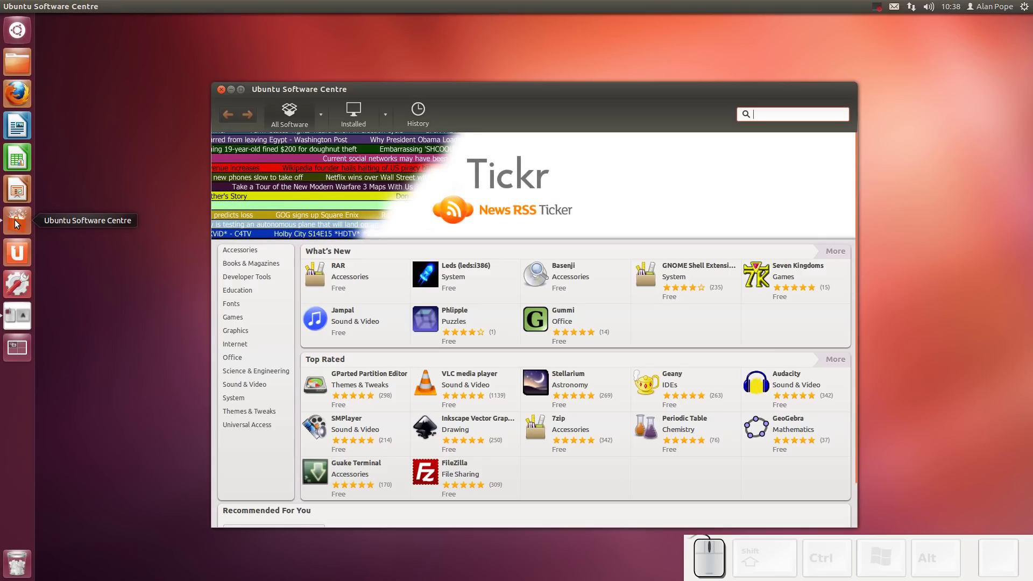
left_click(221, 91)
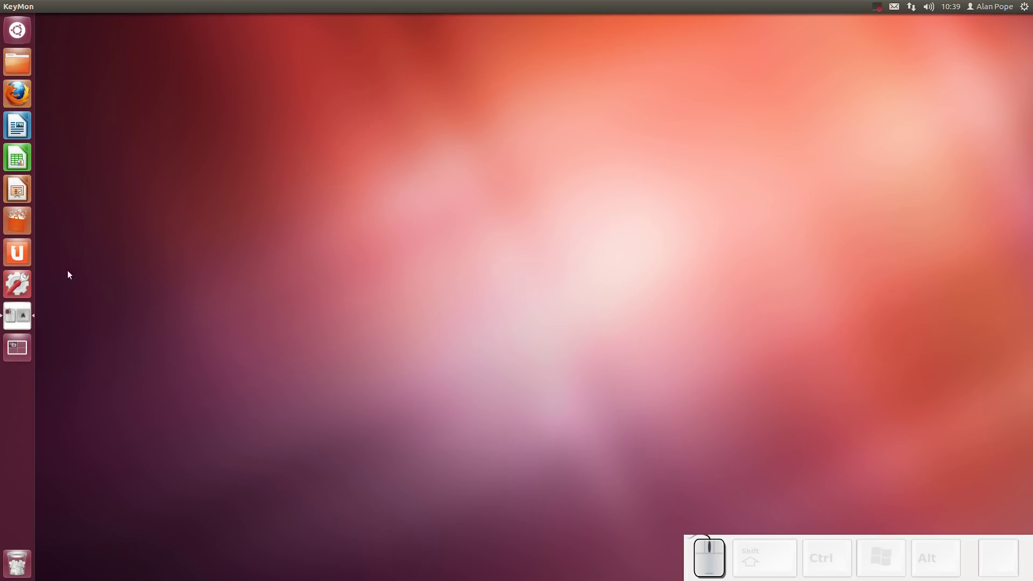
left_click(27, 283)
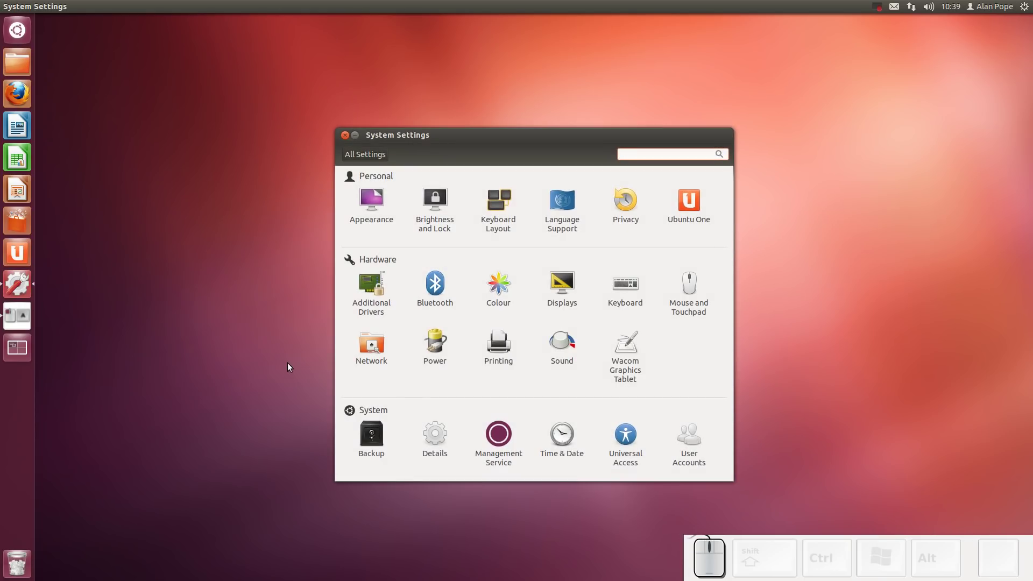
left_click(344, 135)
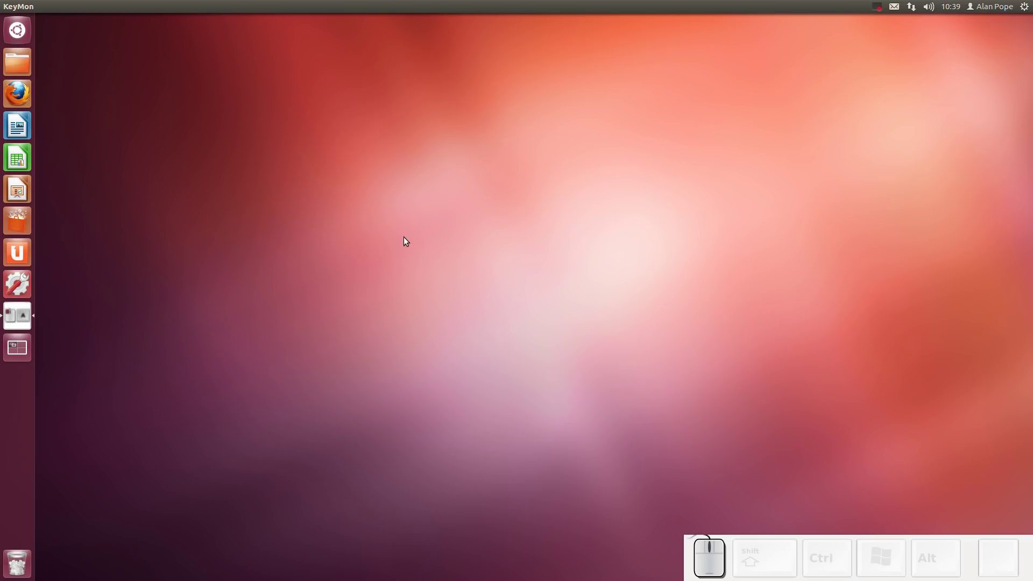
- Display the Keyboard Shortcuts overlay with the launcher item numbers over the empty desktop, and dismiss it
left_click(438, 221)
key("super")
key("super")
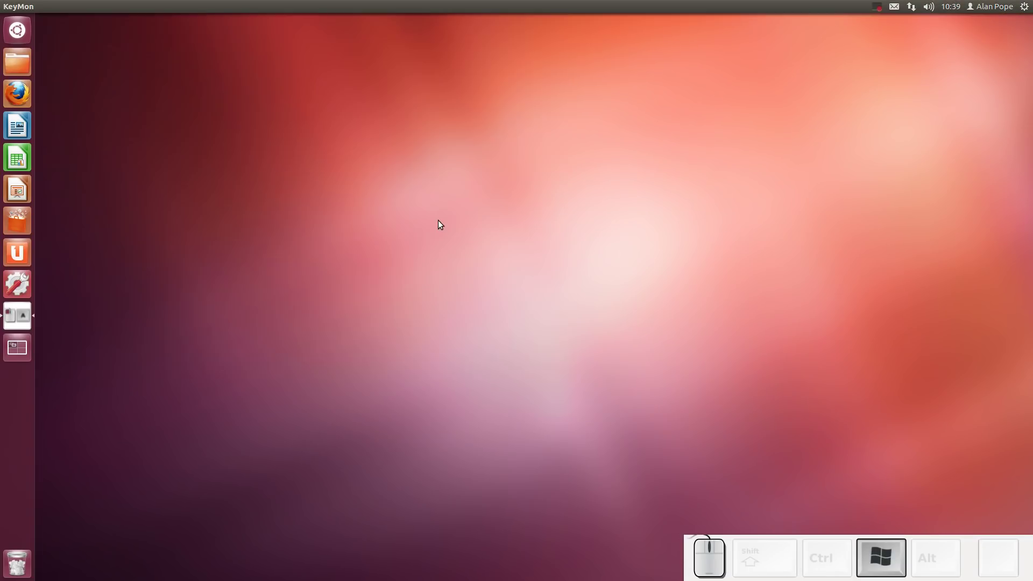
key("super")
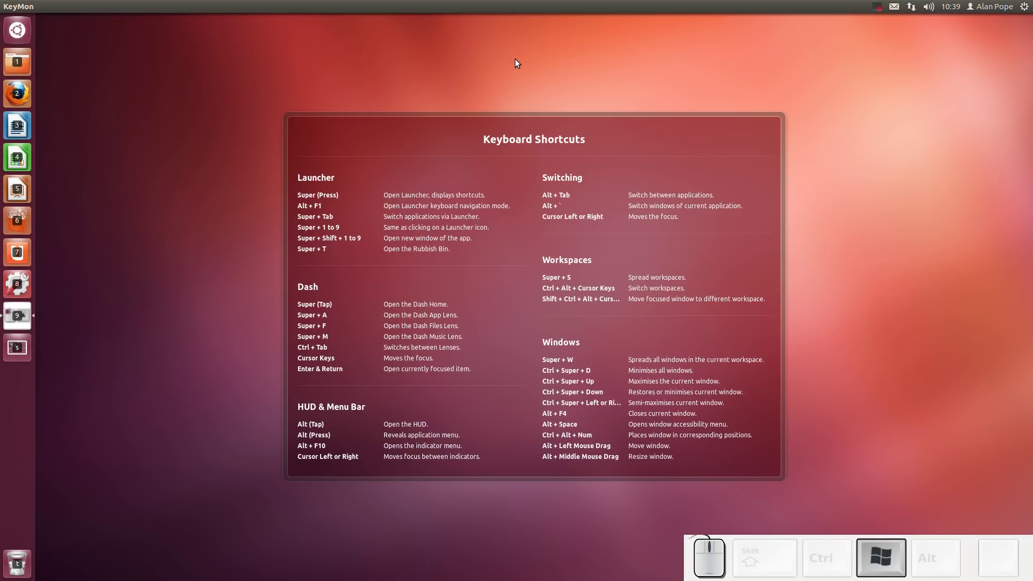
key("super")
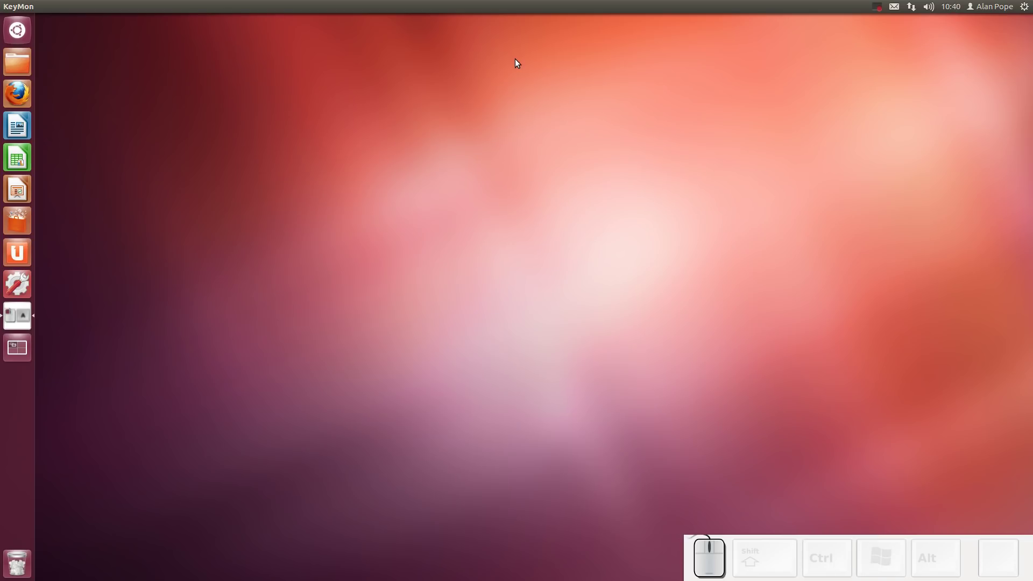
key("super")
- Open the Dash home and expand and collapse the full results of Recent Apps and of Recent Files
left_click(17, 30)
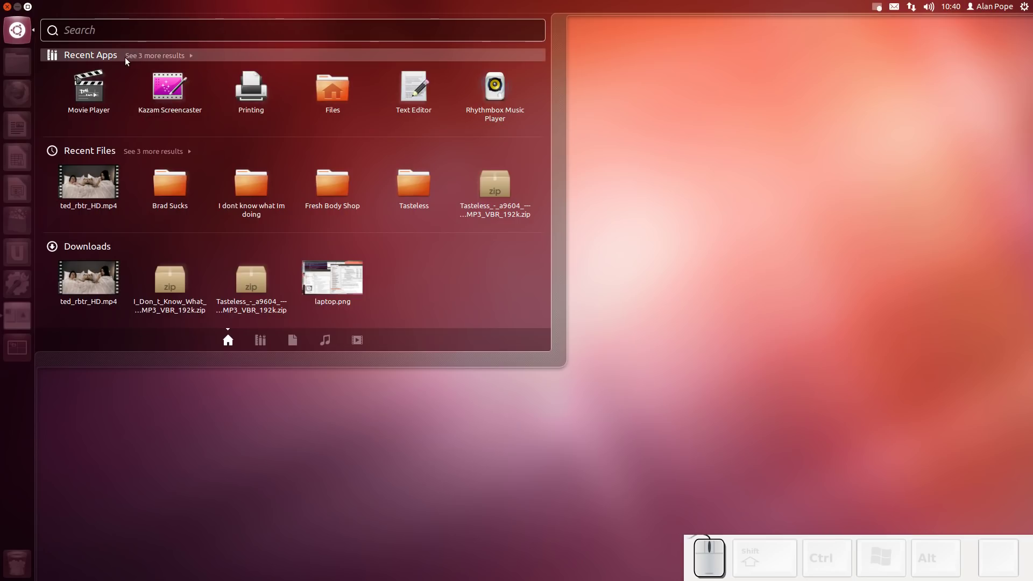
left_click(161, 55)
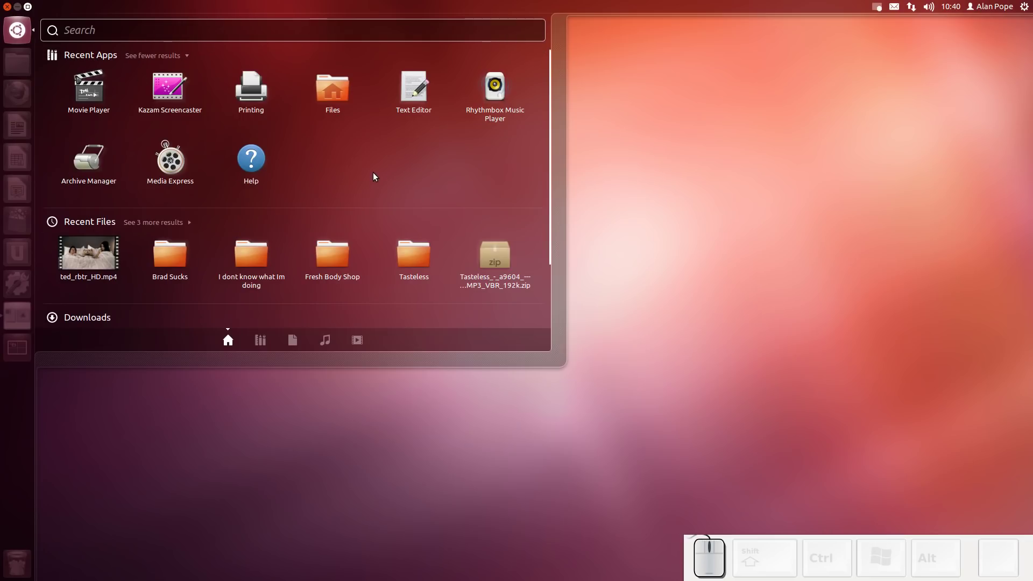
left_click(145, 55)
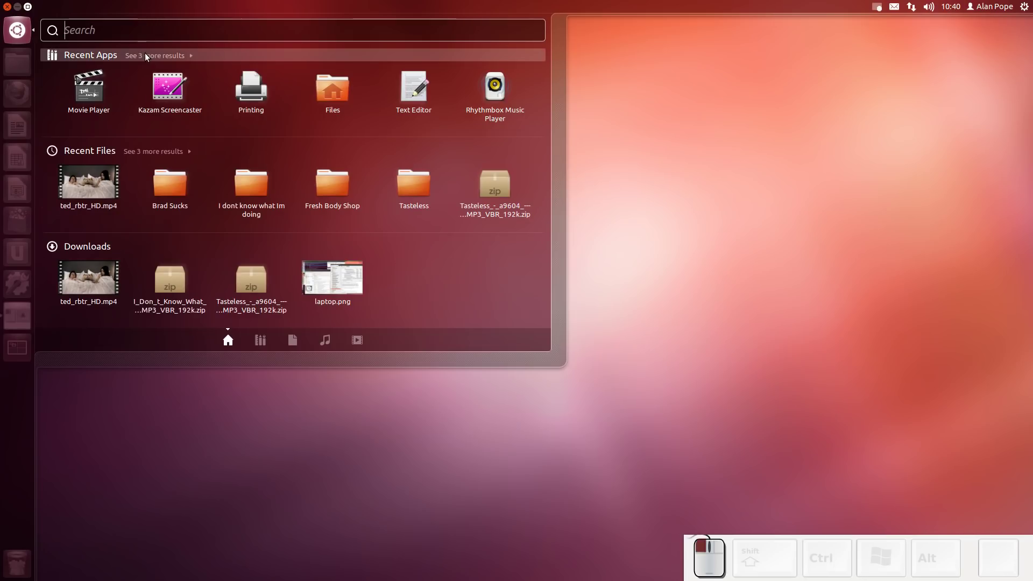
left_click(153, 150)
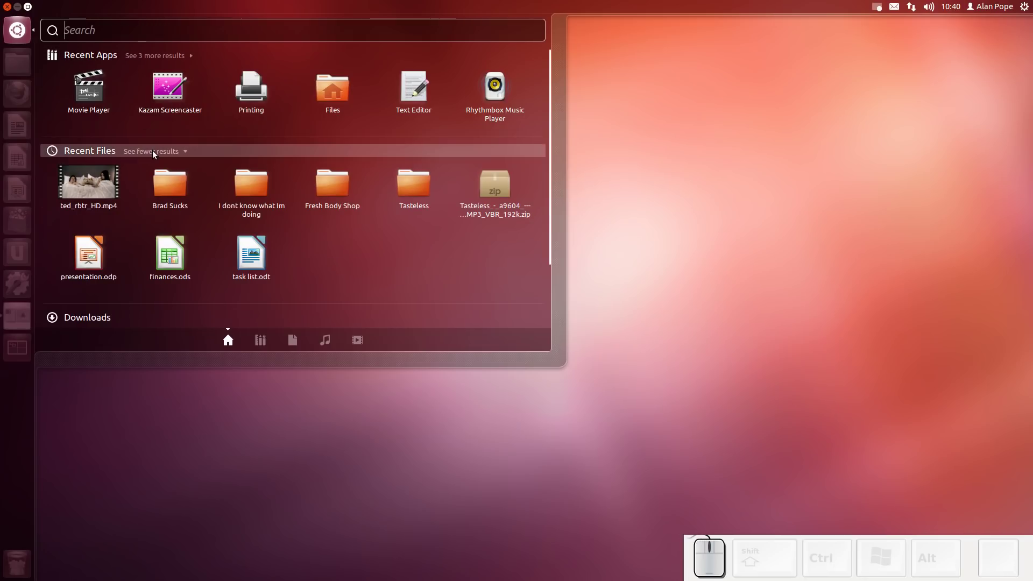
left_click(152, 151)
left_click(153, 151)
left_click(152, 151)
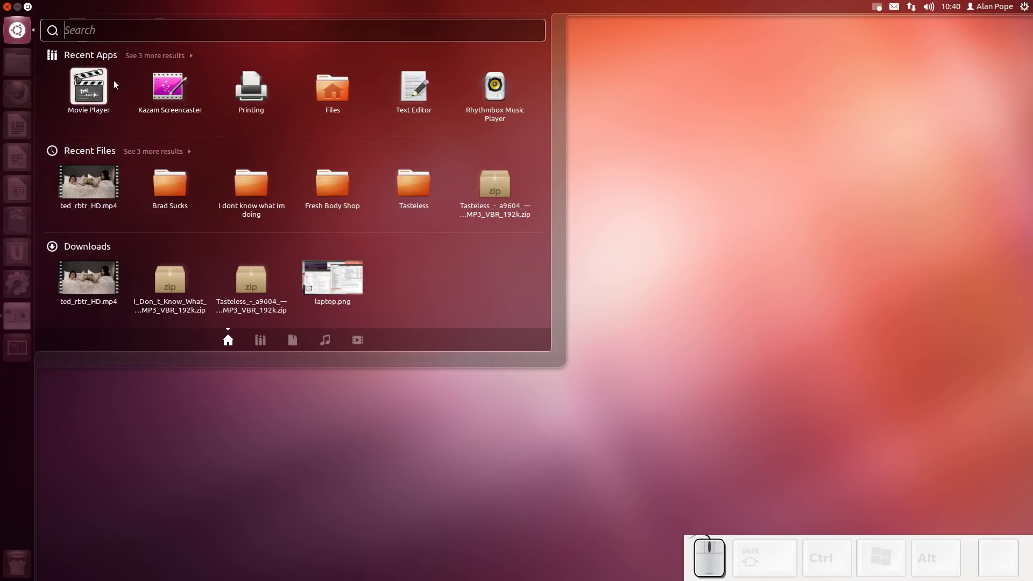
- Toggle the Dash between full-screen and its smaller size a couple of times, and close it
left_click(28, 7)
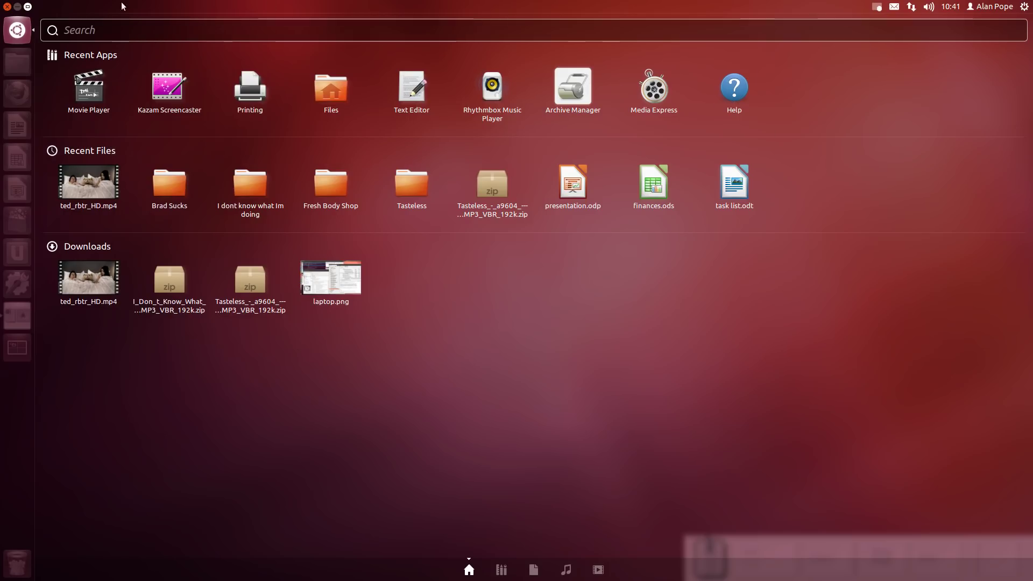
left_click(28, 7)
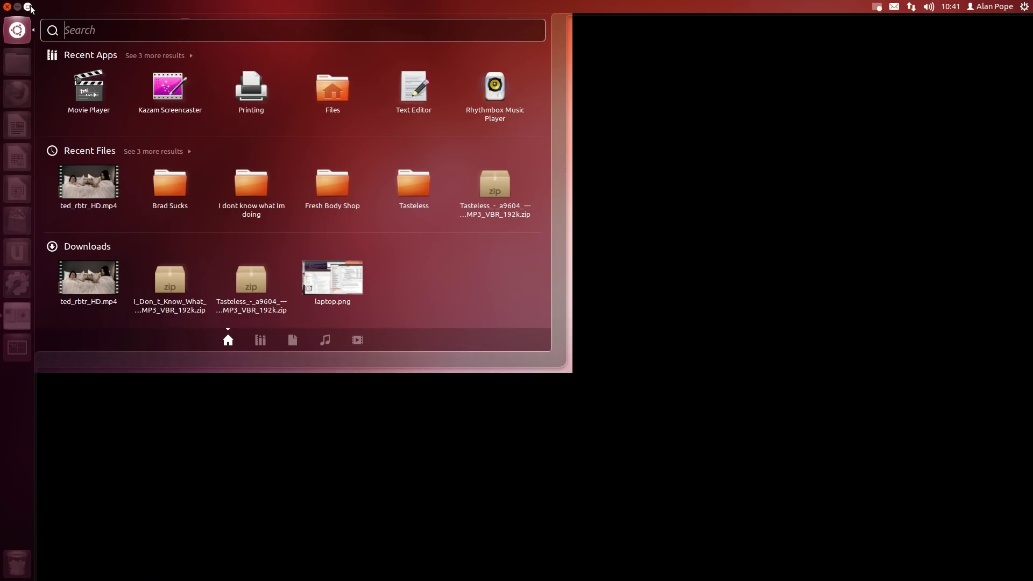
left_click(27, 7)
left_click(28, 7)
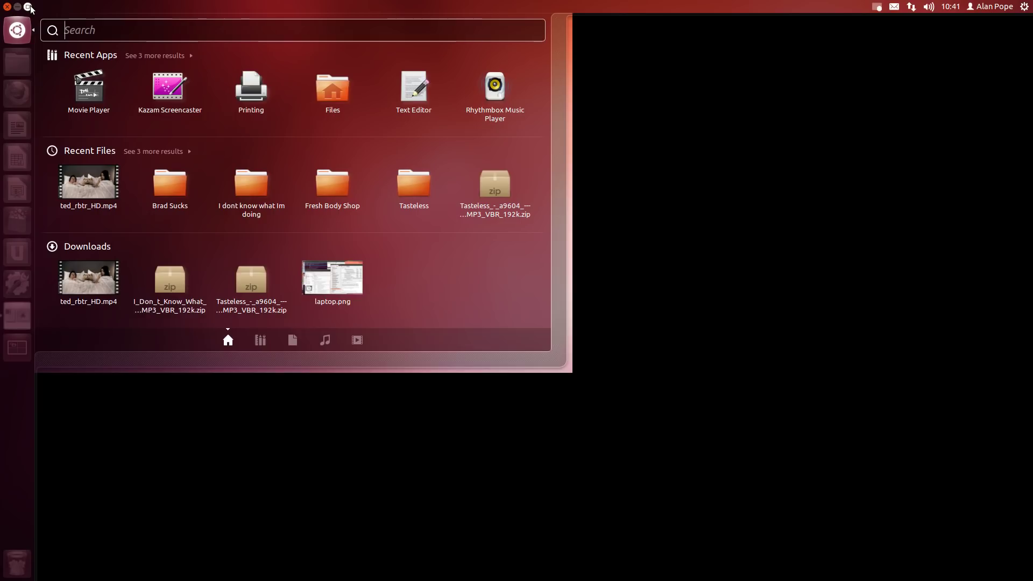
key("Escape")
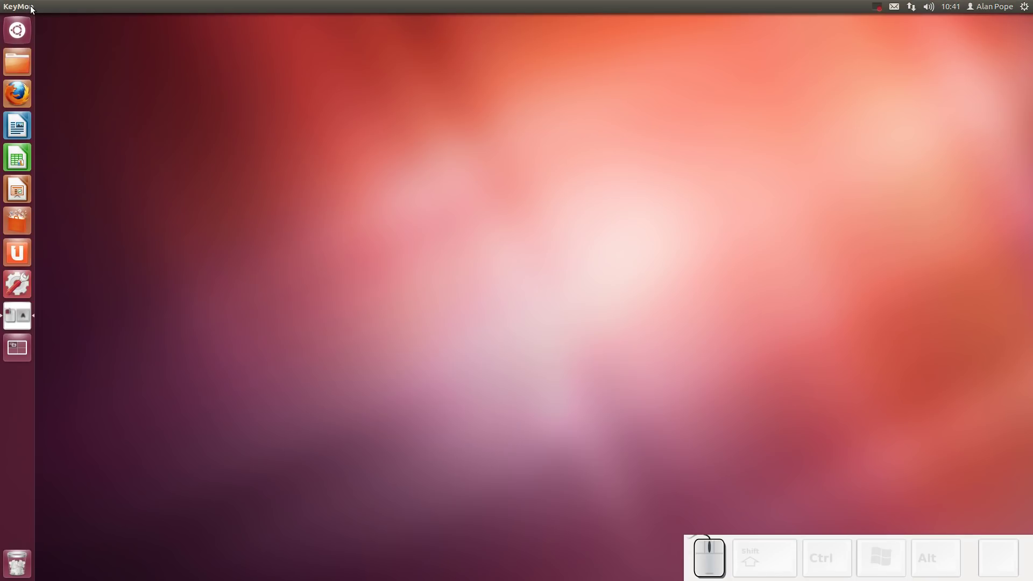
- Reopen the Dash home and move the keyboard focus down and back up through its results
left_click(17, 30)
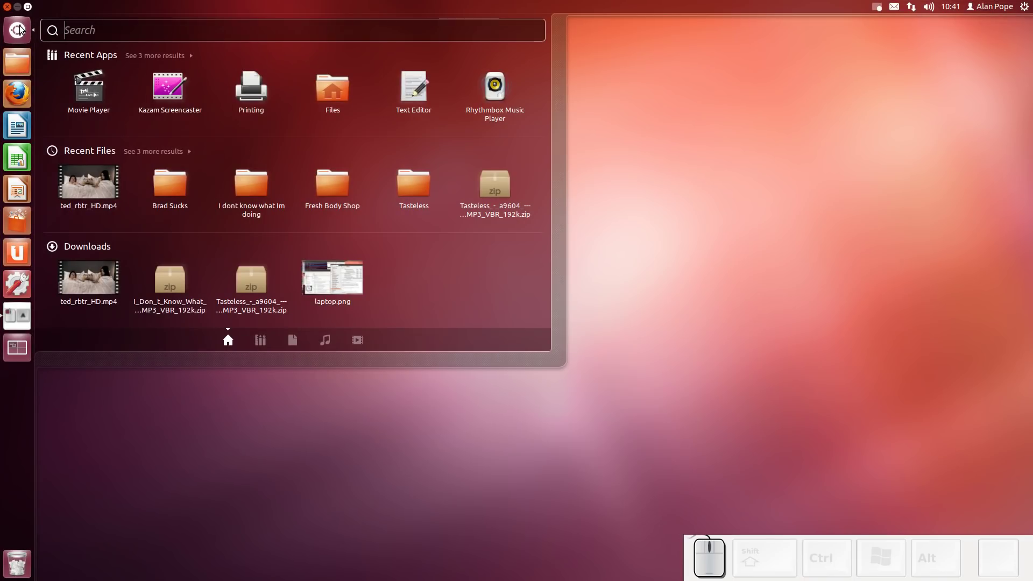
key("Down")
key("Down")
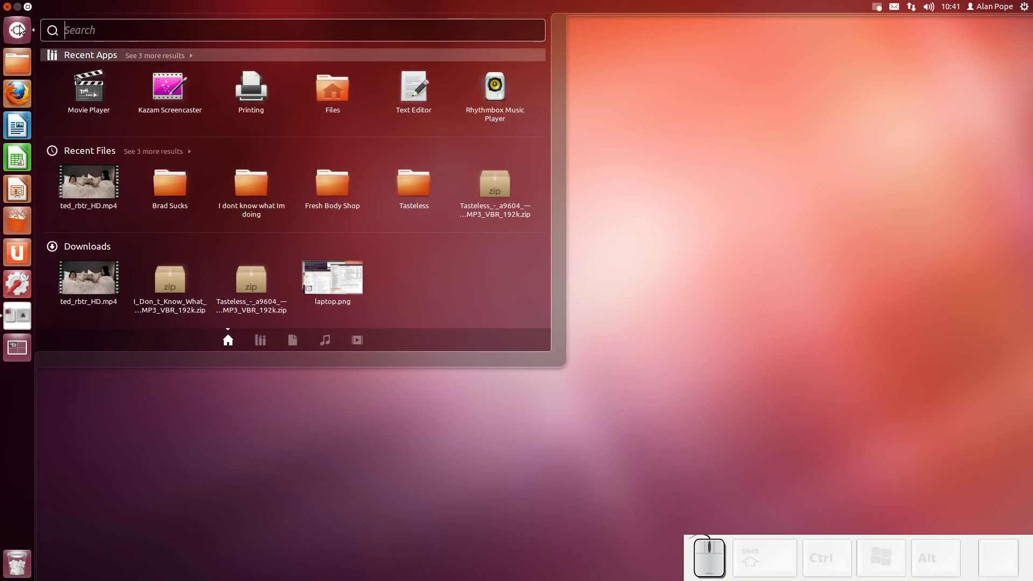
key("Down")
key("Down")
key("Up")
key("Up")
key("Up")
key("Up")
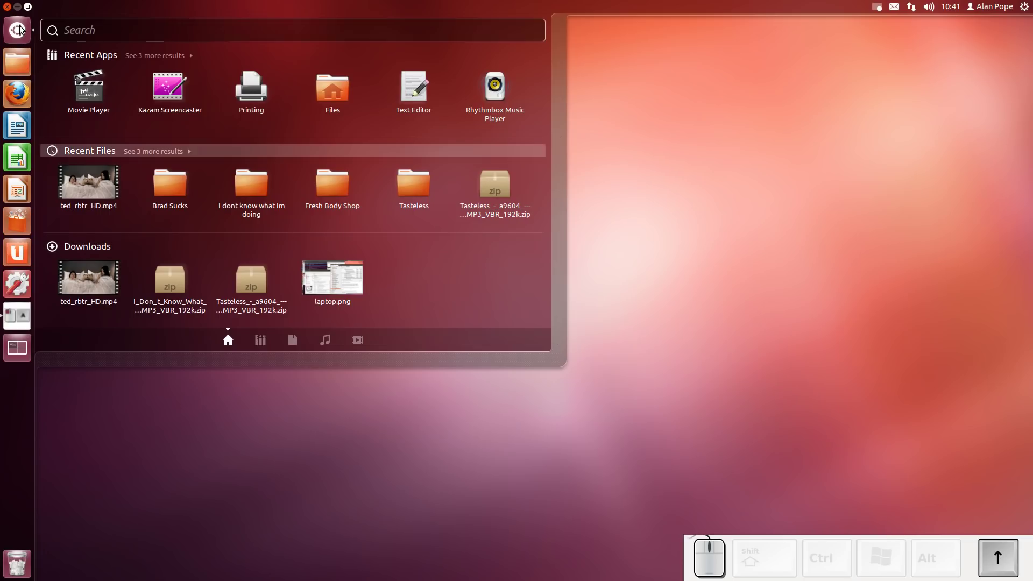
- Cycle the keyboard focus through the Dash category headings until Recent Apps is highlighted
key("Tab")
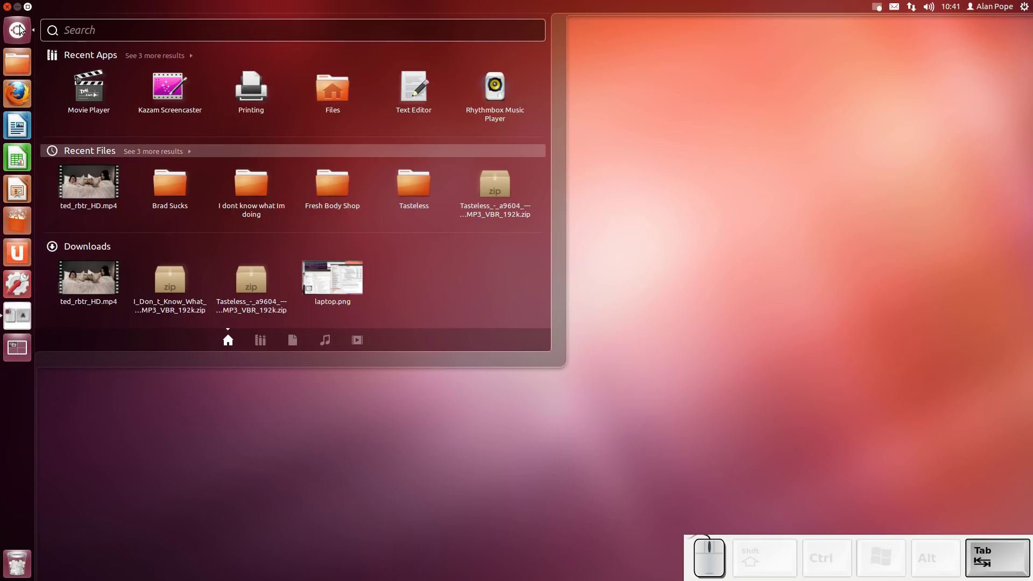
key("Tab")
key("Tab")
key("Tab")
key("Tab")
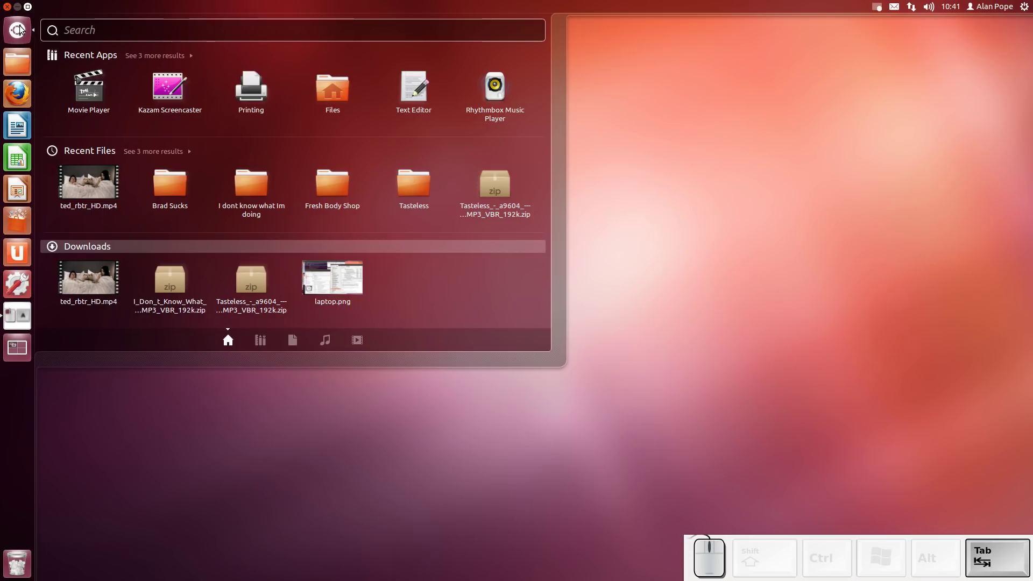
key("Tab")
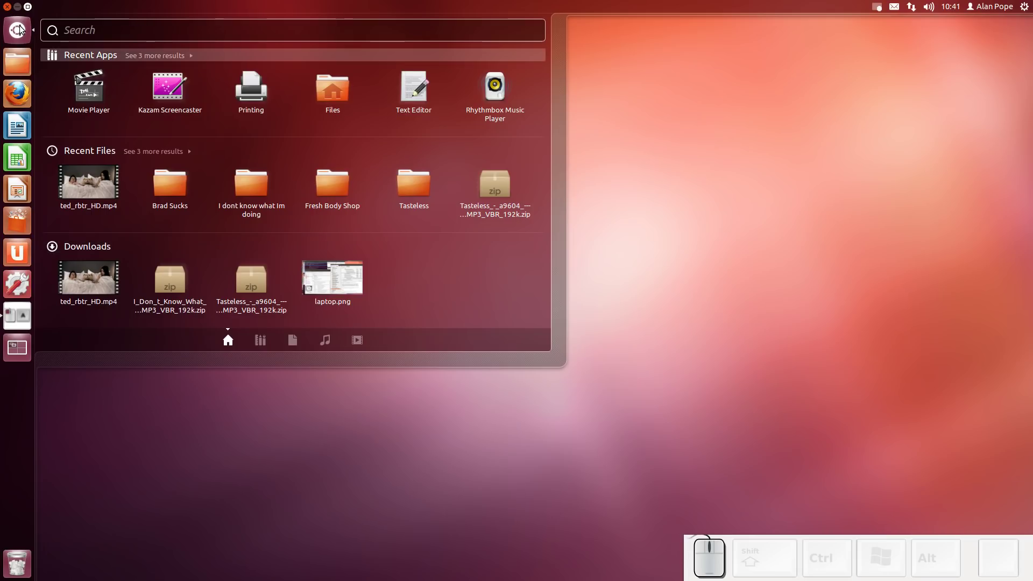
- Expand the Recent Apps category to its full list of results using keyboard navigation
key("Right")
key("Down")
key("Up")
key("Return")
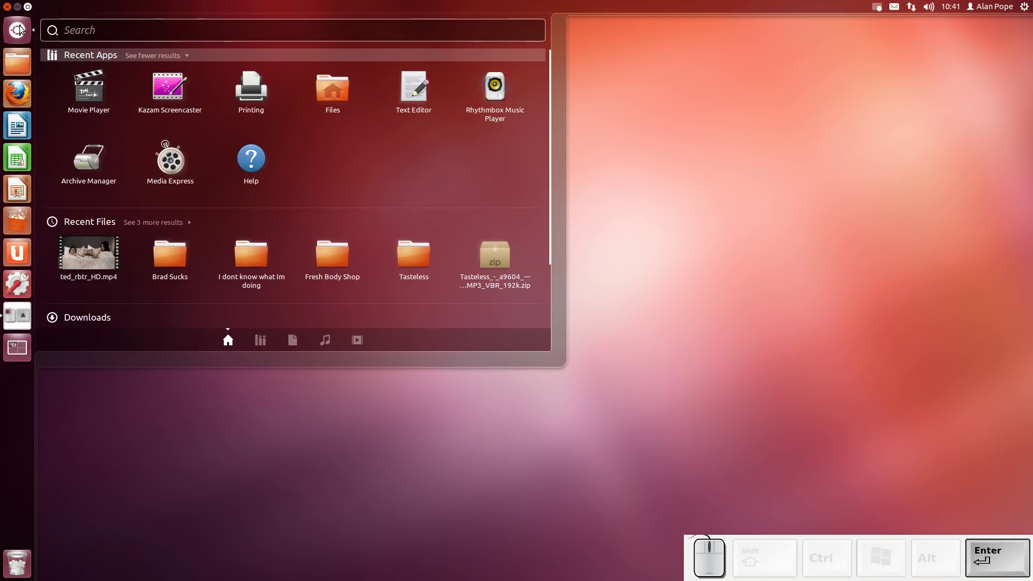
- Toggle the Recent Apps category between fewer and full results several times, leaving it collapsed
key("Return")
key("Return")
key("Return")
key("Return")
key("Return")
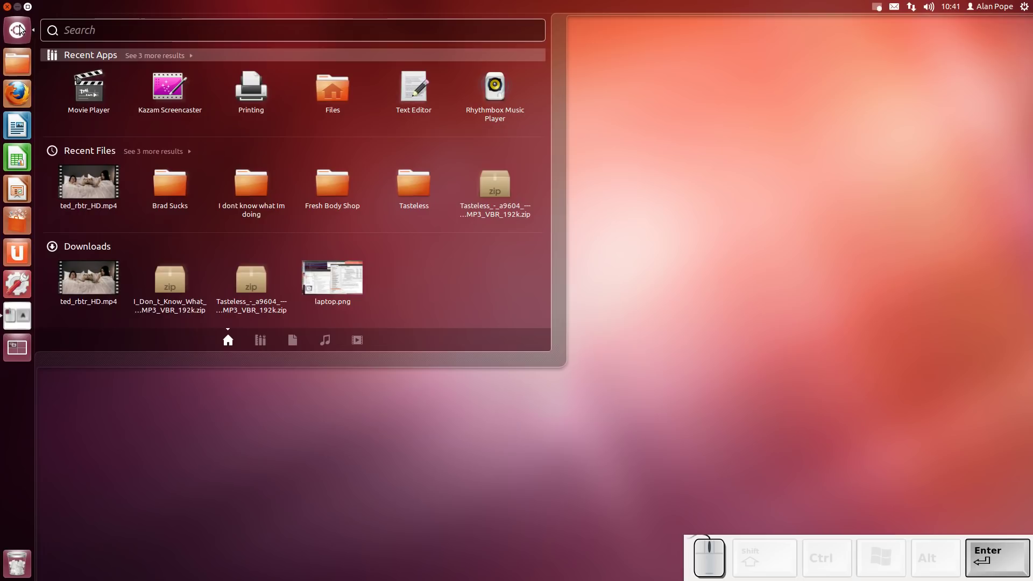
- Move the keyboard focus into the Recent Apps results, along the row of applications, and back towards Movie Player
key("Down")
key("Down")
key("Up")
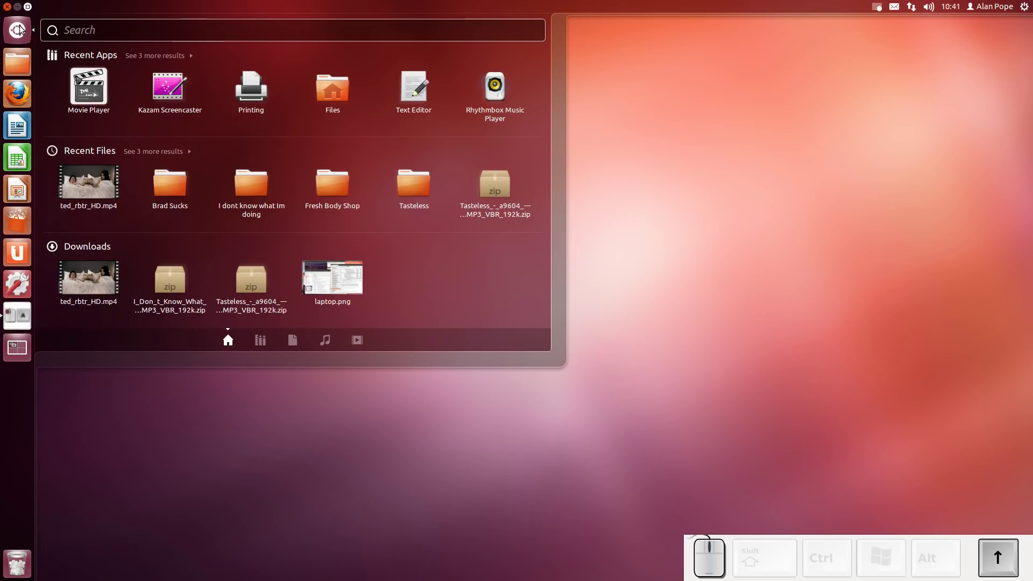
key("Right")
key("Right")
key("Right")
key("Right")
key("Right")
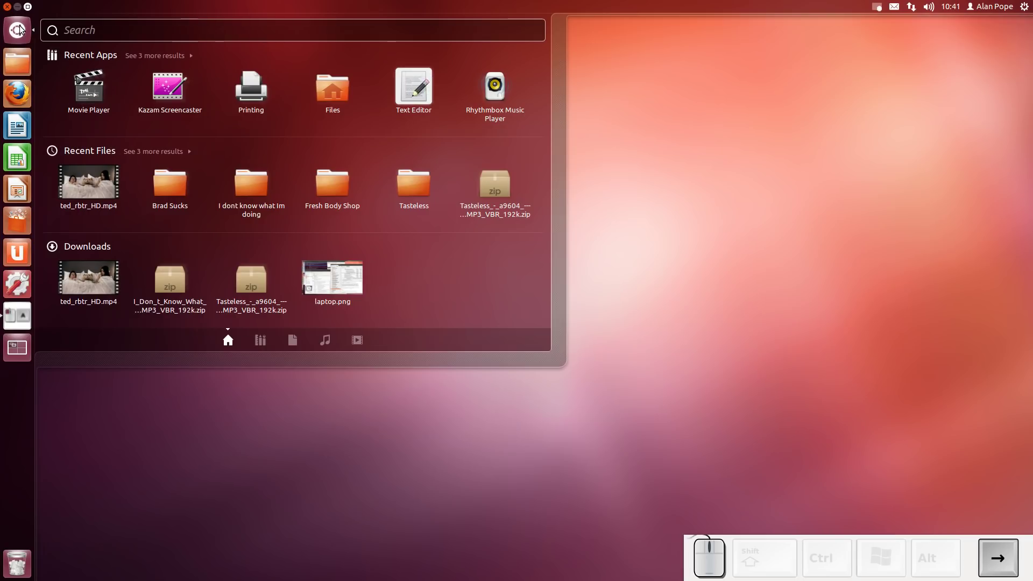
key("Left")
key("Left")
key("Left")
- Move the keyboard focus through the Recent Files and Downloads results, return it to Movie Player, and close the Dash
key("Down")
key("Down")
key("Right")
key("Right")
key("Right")
key("Down")
key("Right")
key("Right")
key("Right")
key("Left")
key("Left")
key("Up")
key("Up")
key("Up")
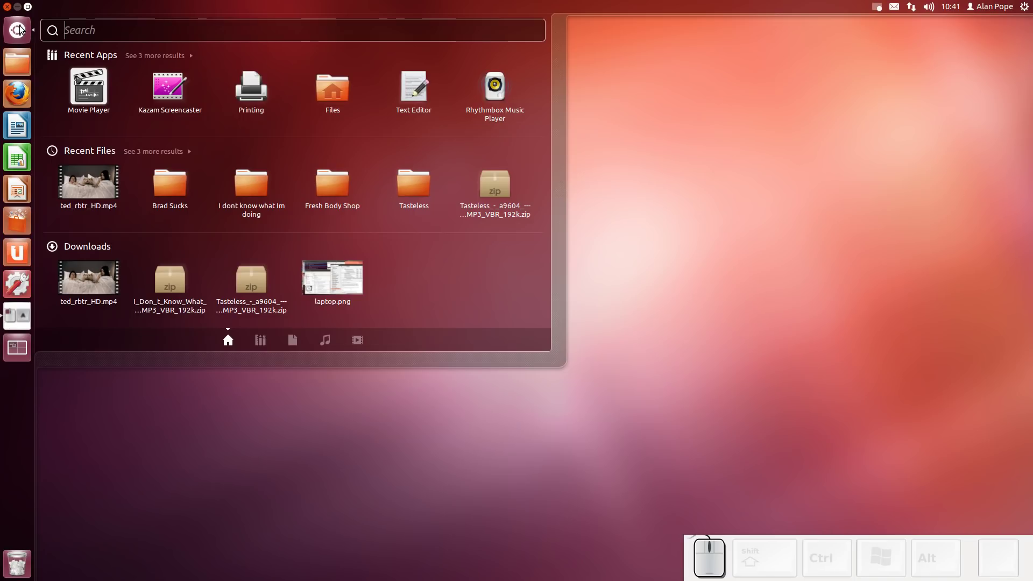
key("Escape")
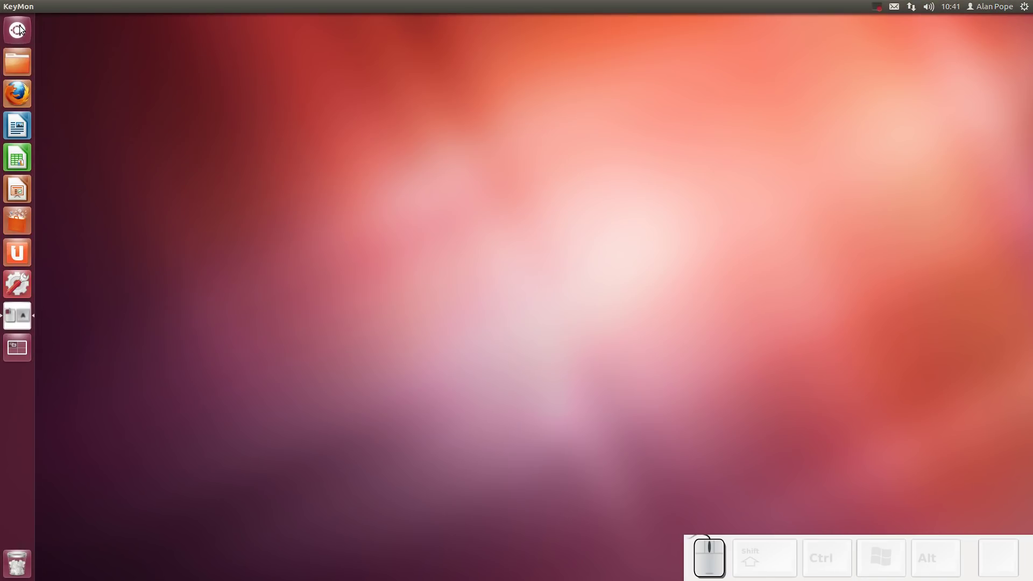
- Open the Dash from the launcher, switch to the Applications lens, and close the Dash
left_click(18, 29)
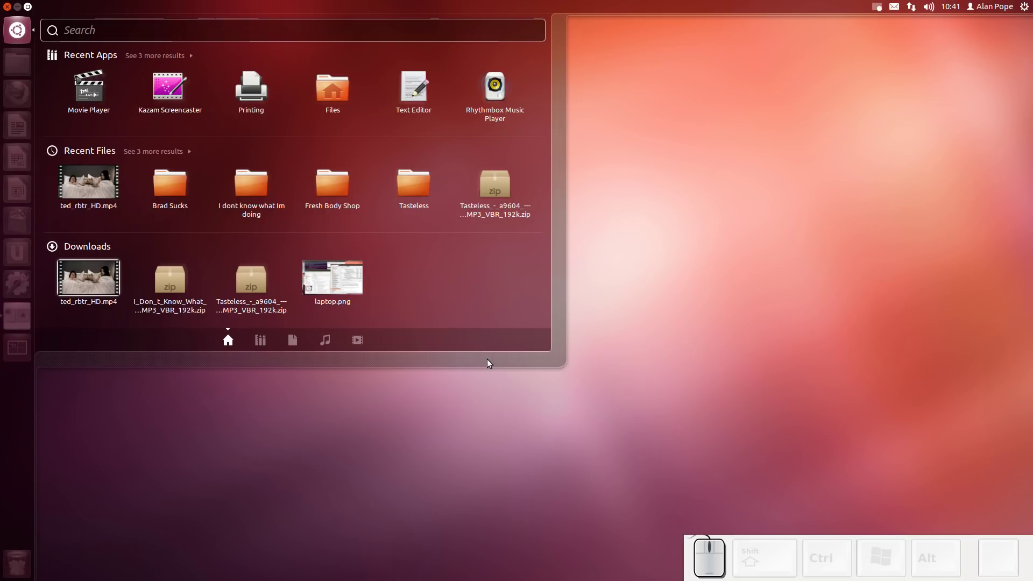
left_click(261, 342)
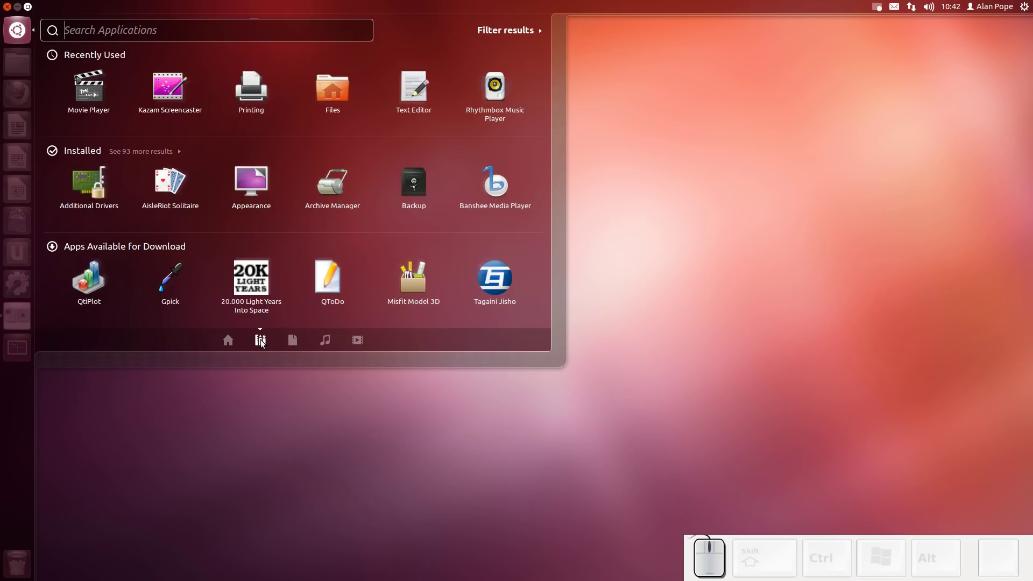
left_click(278, 429)
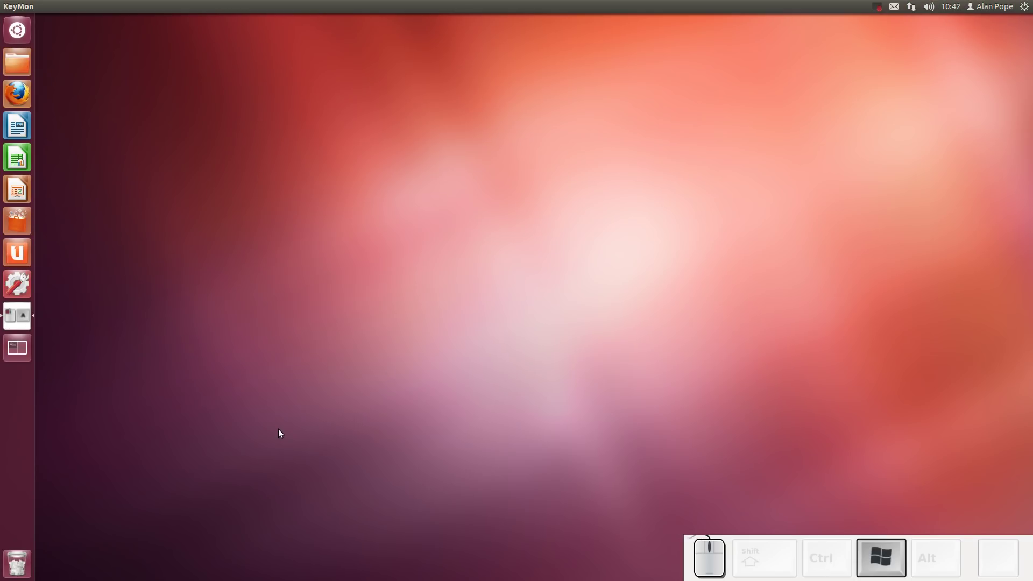
- Open the Applications lens directly by keyboard, close it, and open it the same way again
key("super+a")
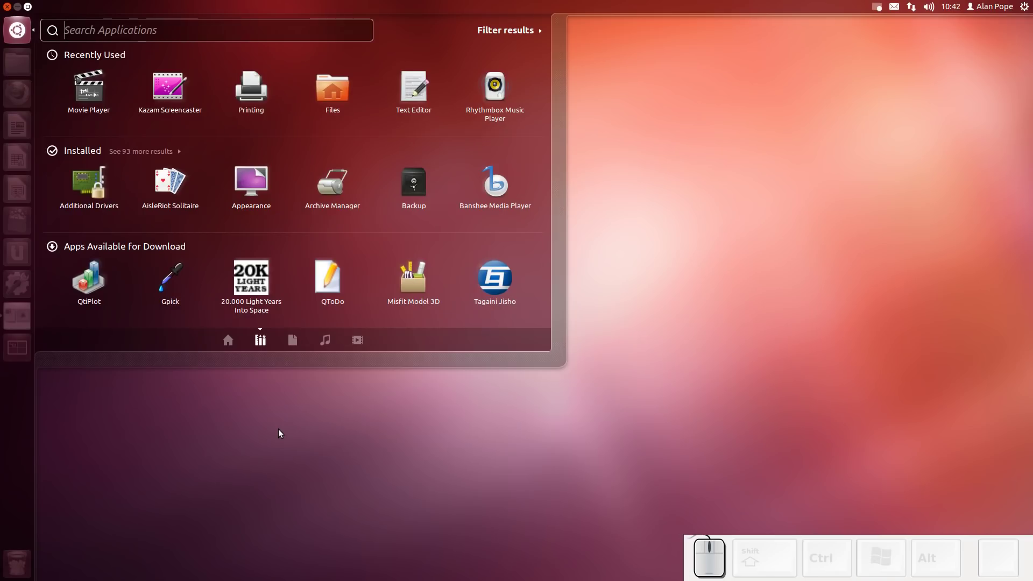
key("Escape")
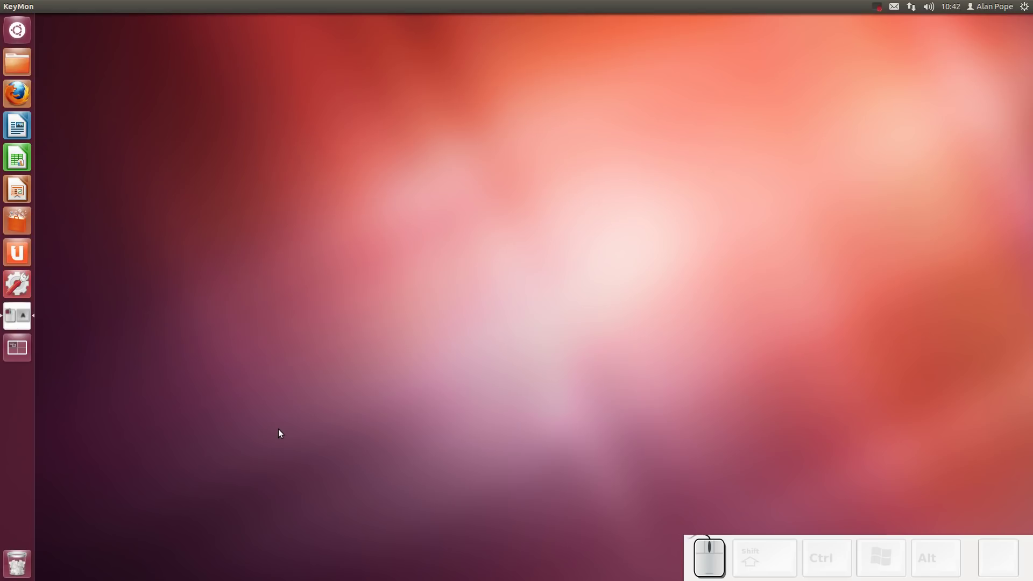
key("super+a")
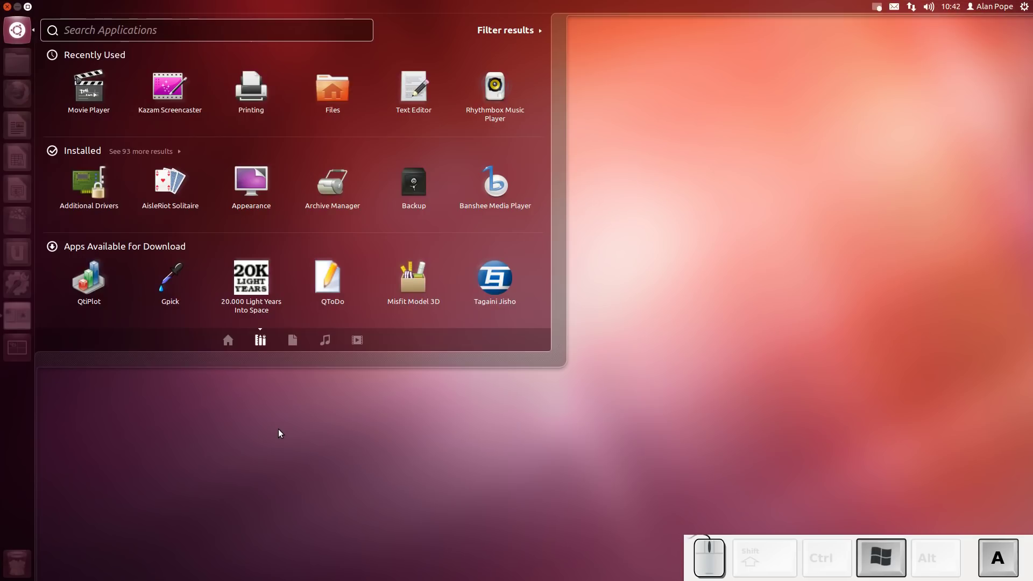
- Expand the Installed category to its full results and browse down and back up through the applications
left_click(126, 155)
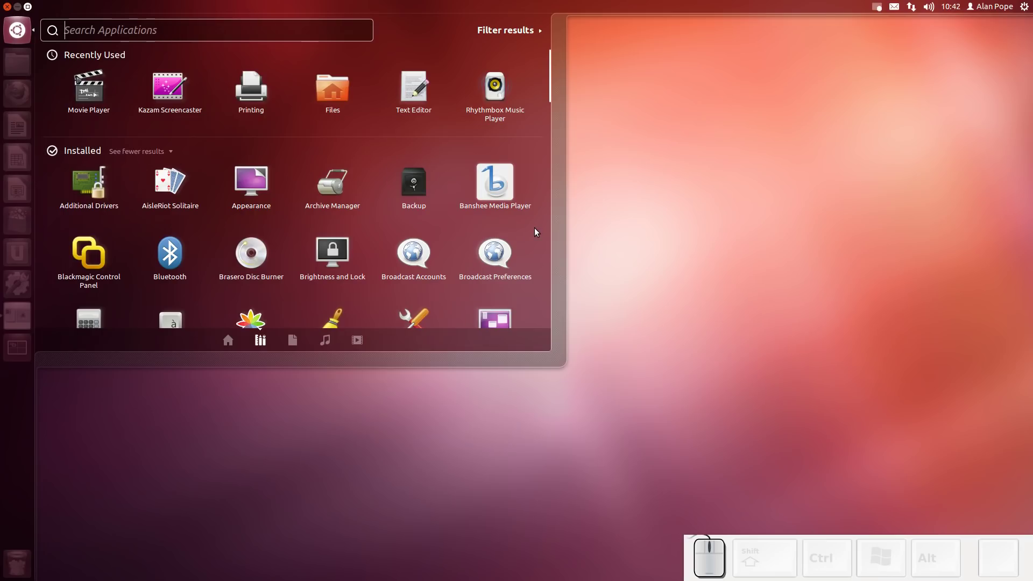
scroll(535, 228, "down", 7)
scroll(535, 227, "down", 5)
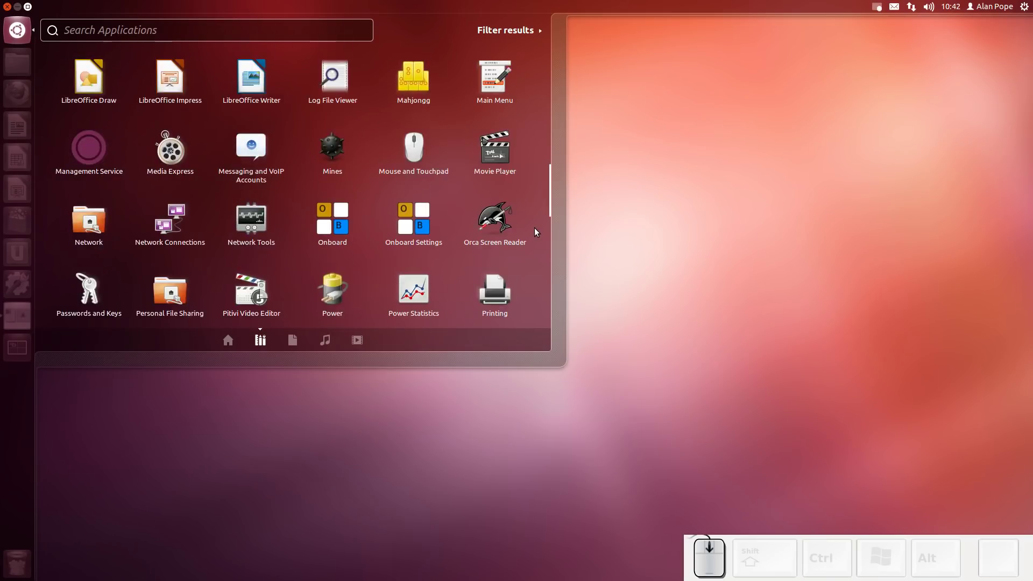
scroll(534, 228, "up", 10)
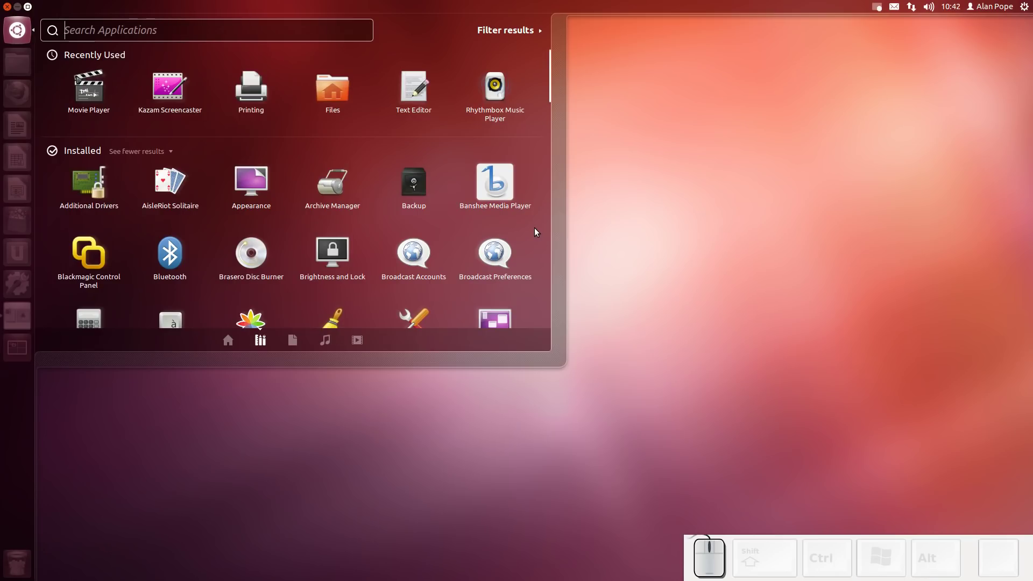
- Search the applications for "br", and replace the search with "cd"
type("br")
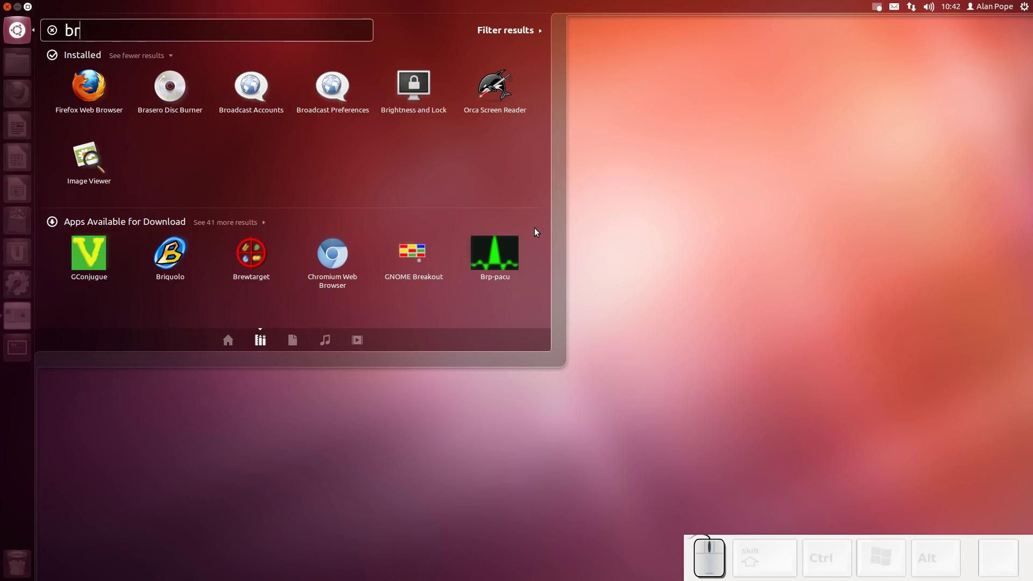
key("BackSpace")
key("BackSpace")
type("c")
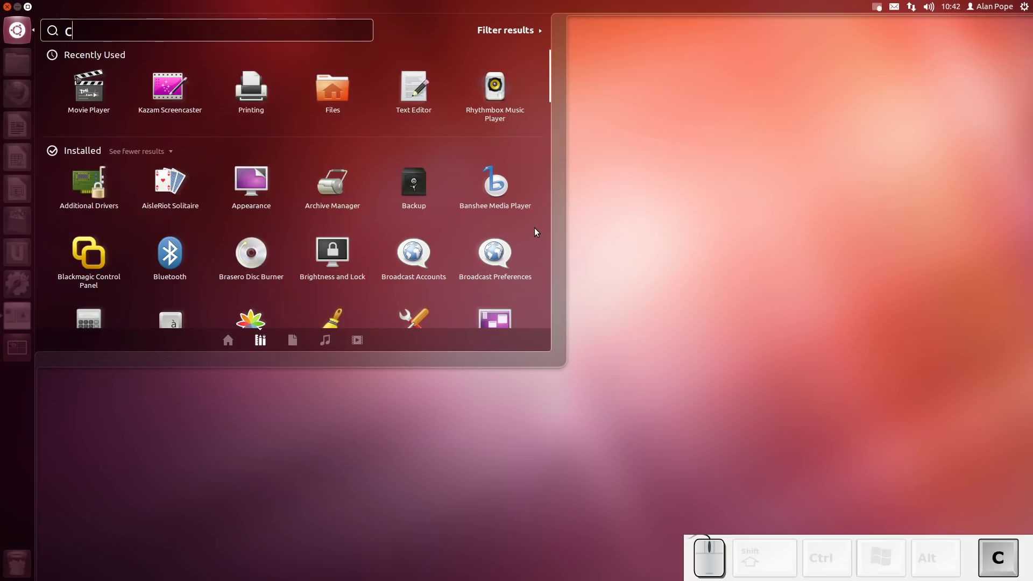
type("d")
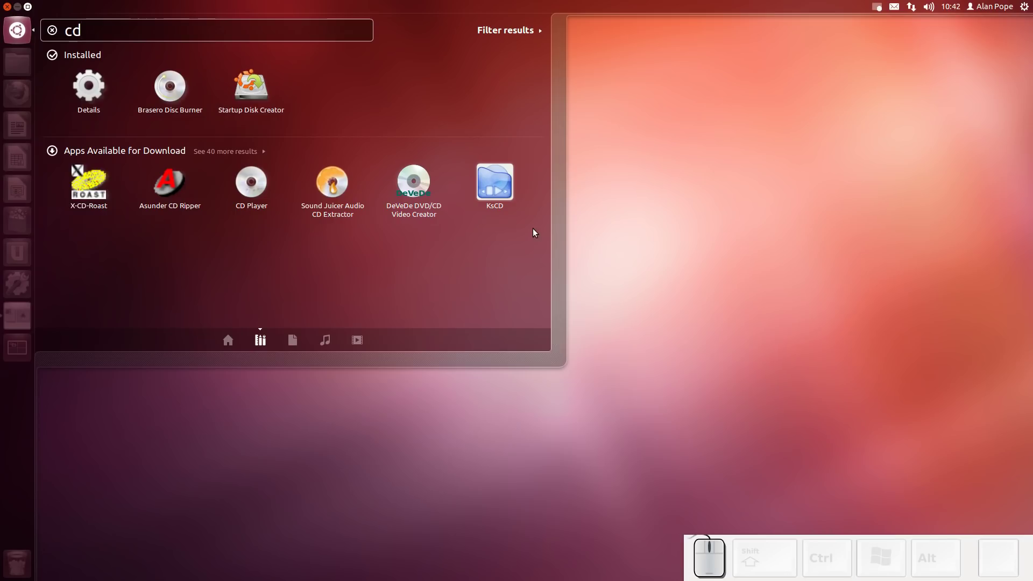
- Switch to the Files & Folders lens, expand the Folders category, and enlarge the Dash to full screen
left_click(285, 343)
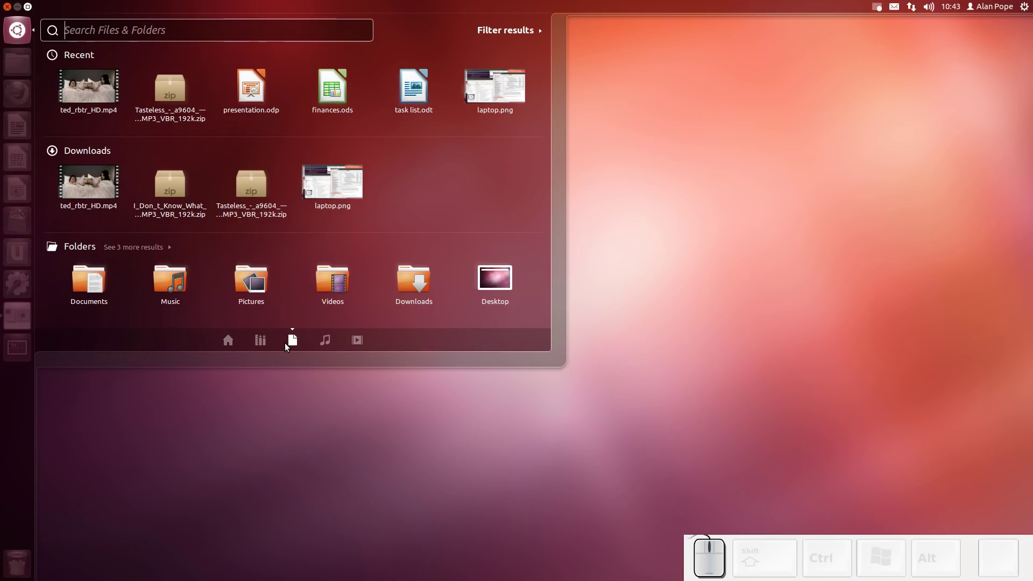
left_click(148, 249)
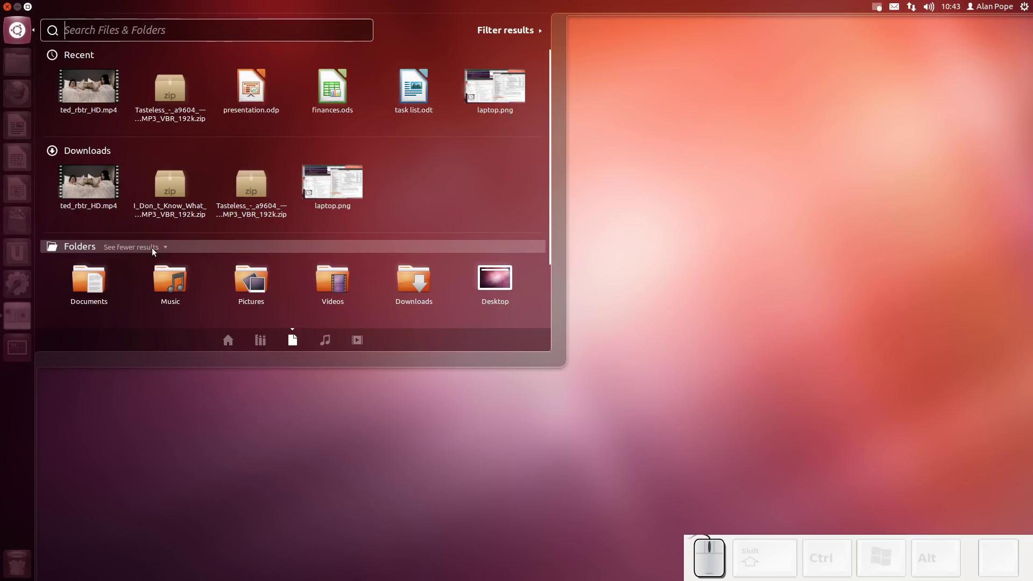
left_click(27, 7)
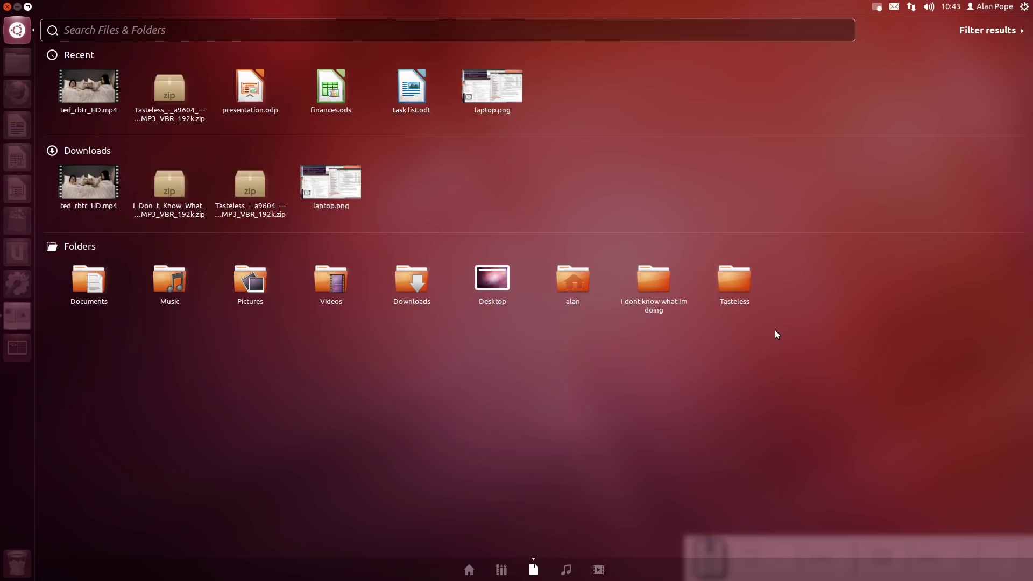
- Switch to the Music lens, search the collection for "price", and close the Dash
left_click(566, 568)
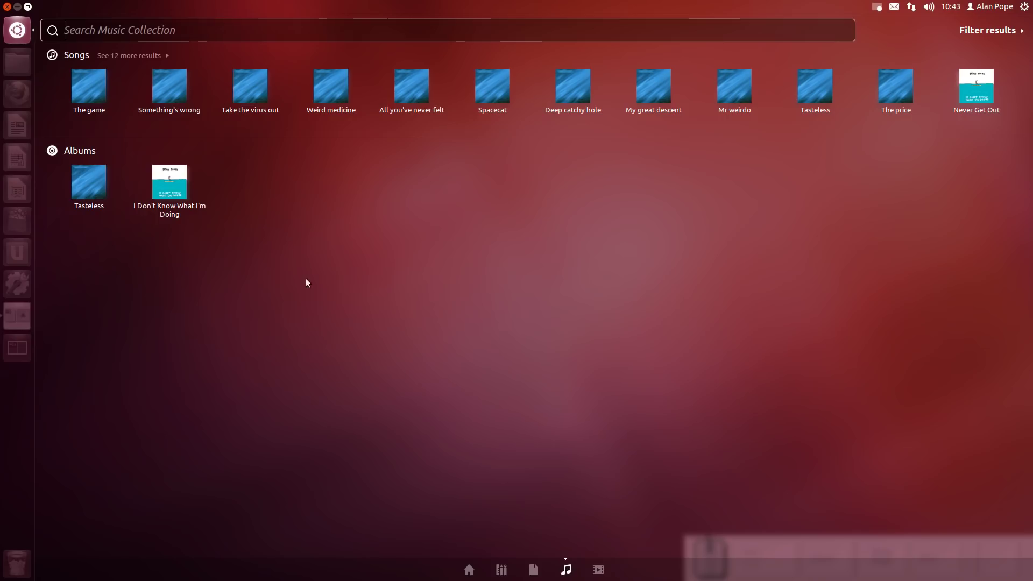
left_click(155, 29)
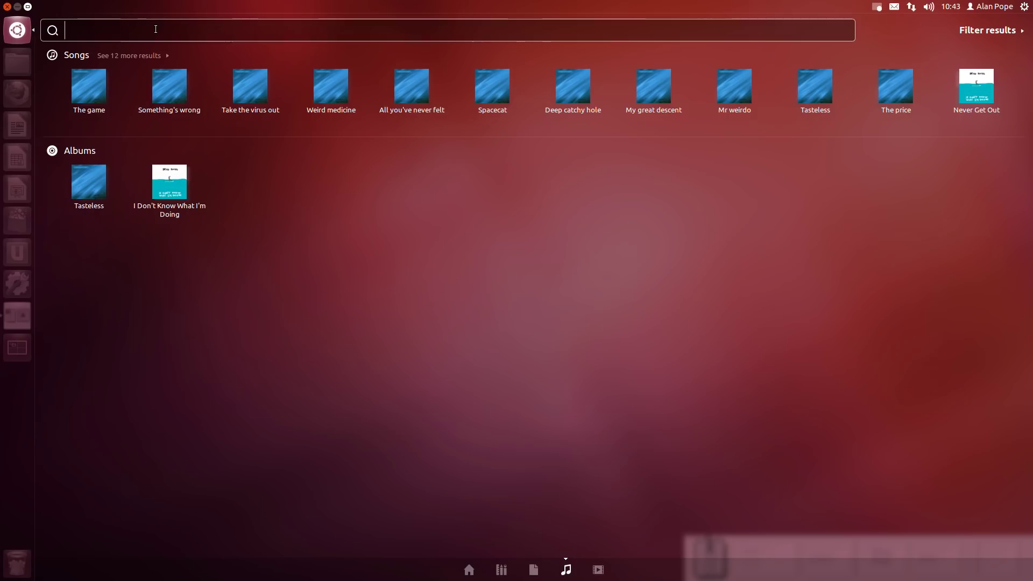
type("price")
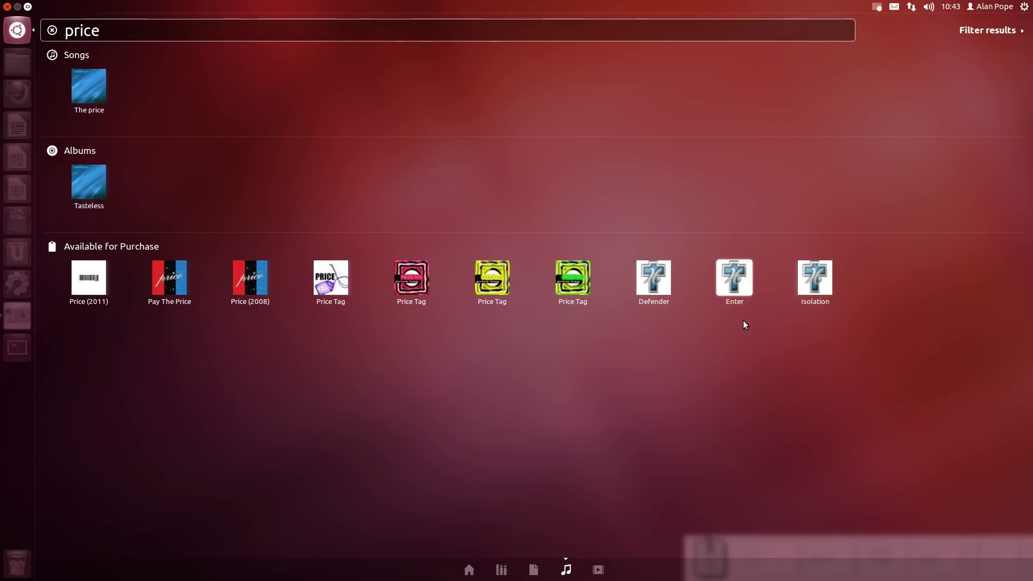
key("Escape")
key("Escape")
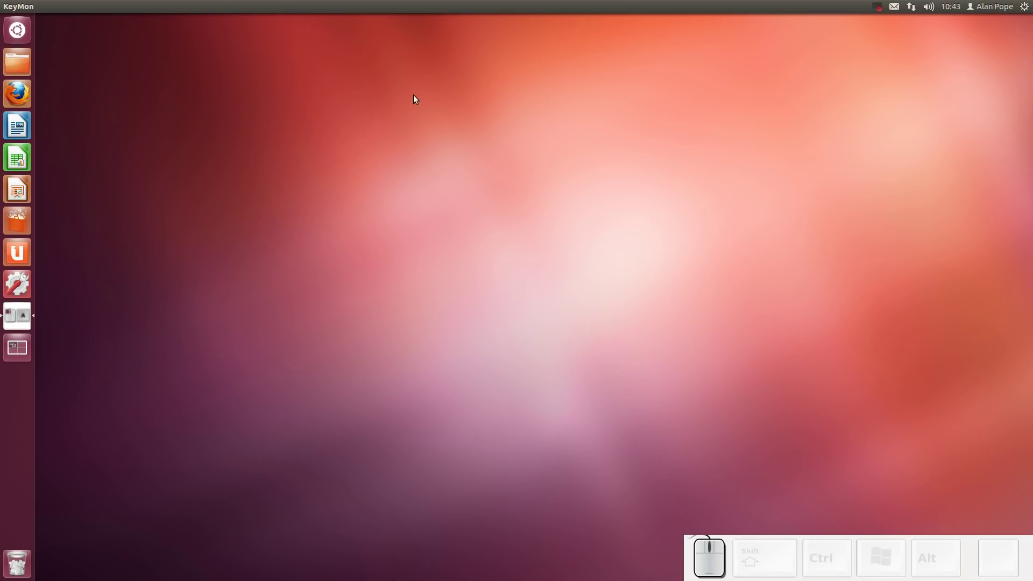
- Reopen the Dash at the Videos lens, expand the Online category to all its results, and close the Dash
left_click(24, 33)
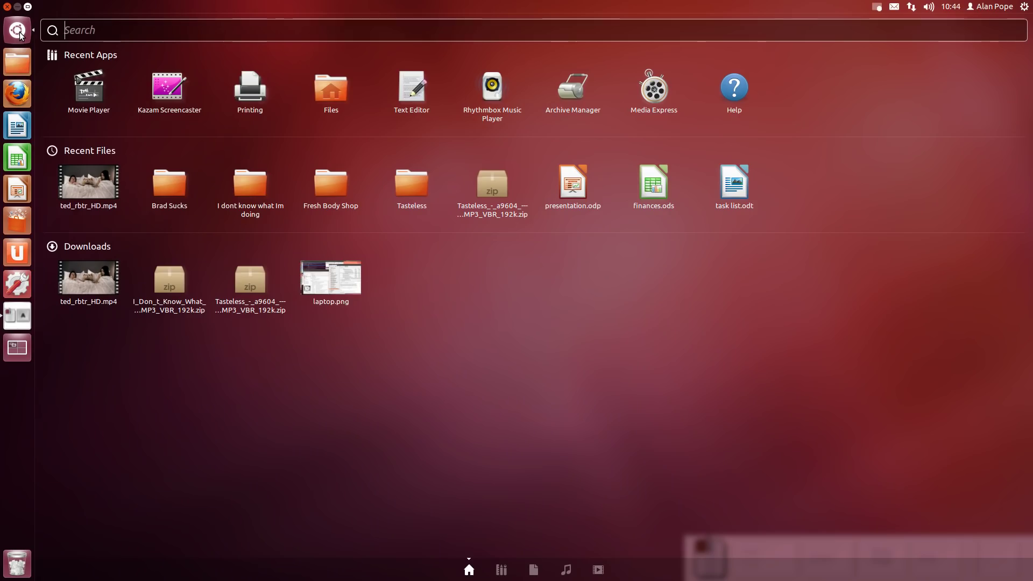
left_click(603, 577)
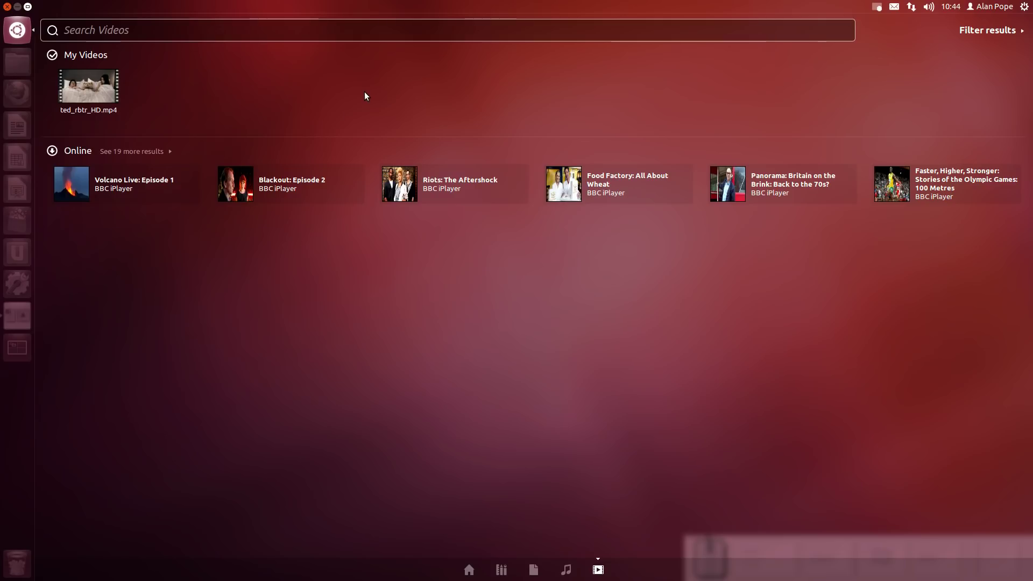
left_click(131, 152)
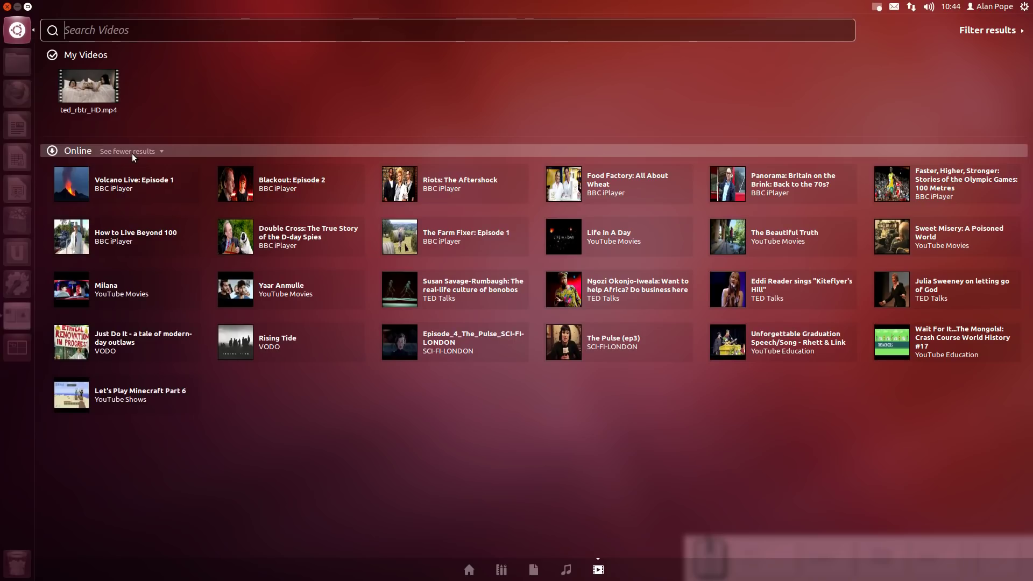
key("Escape")
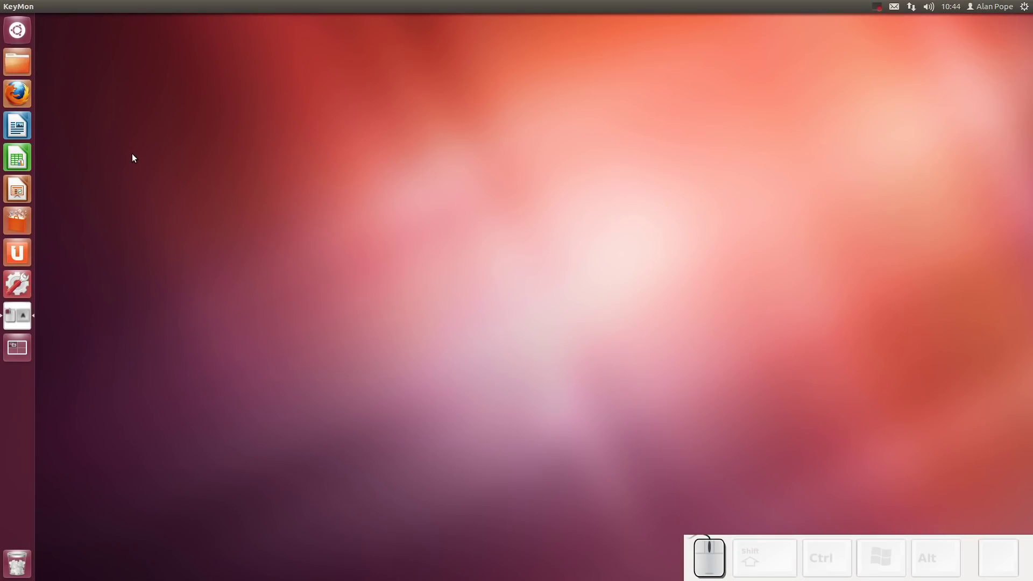
- Reopen the Dash at the Music lens with its filter options shown, and search for "pr"
left_click(24, 37)
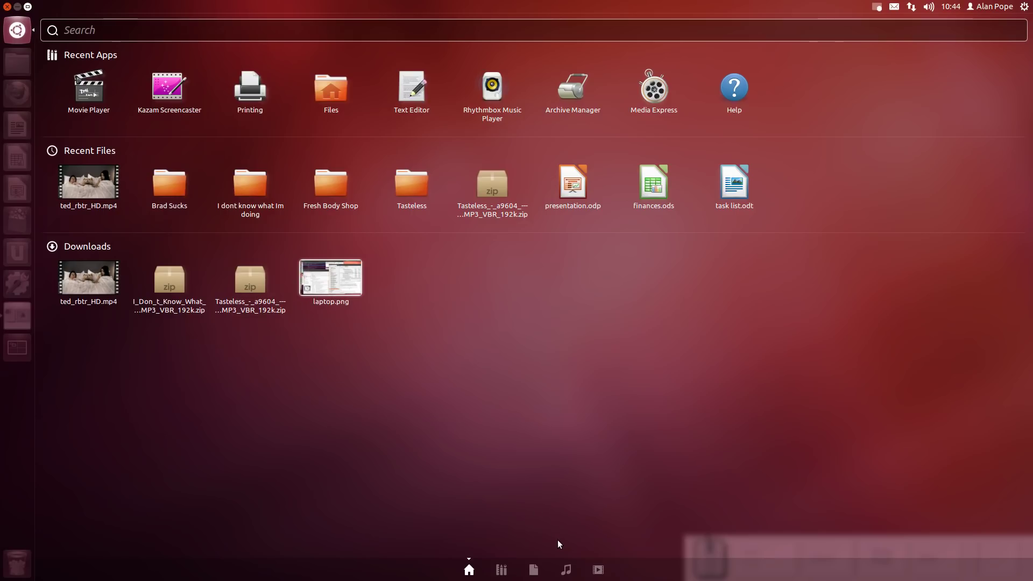
left_click(571, 570)
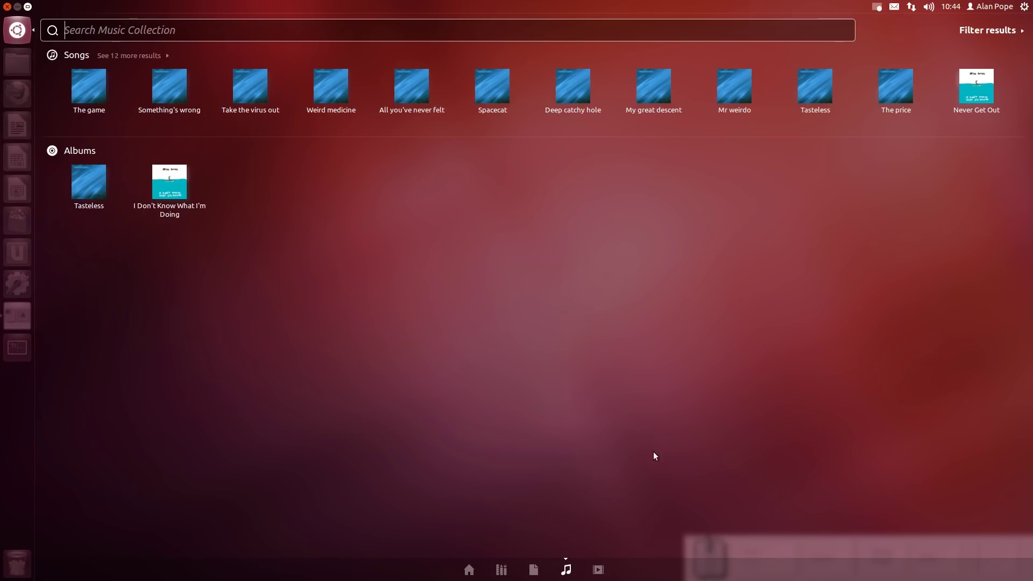
left_click(1000, 32)
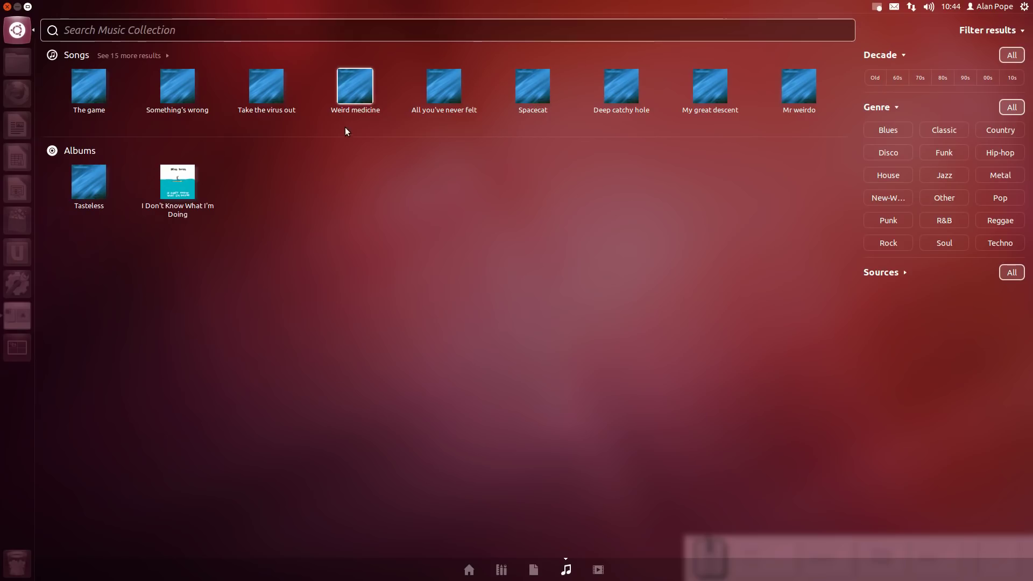
left_click(264, 27)
type("pr")
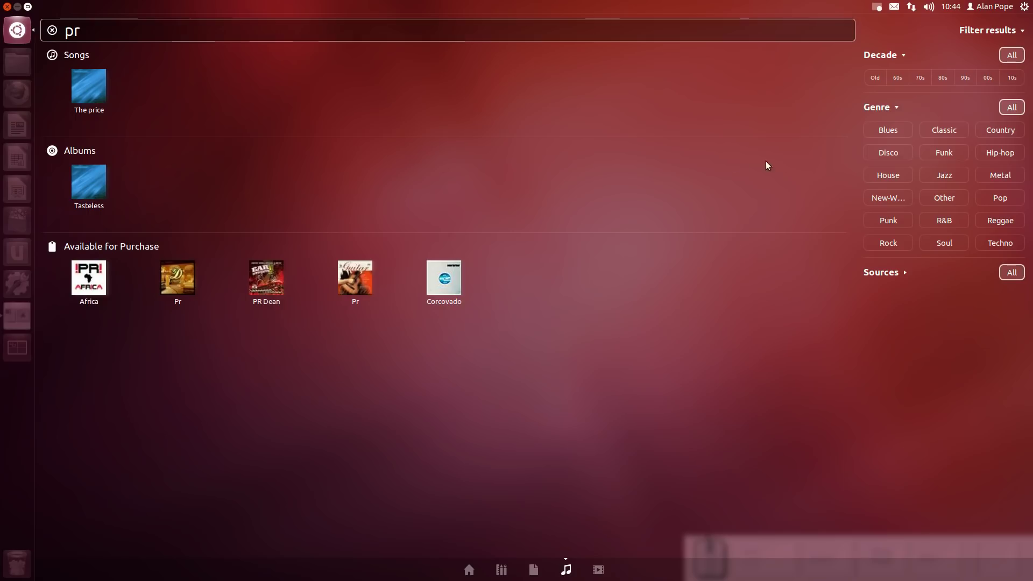
- Filter the music results by the Disco genre, remove that filter, and try the Classic genre filter
left_click(880, 154)
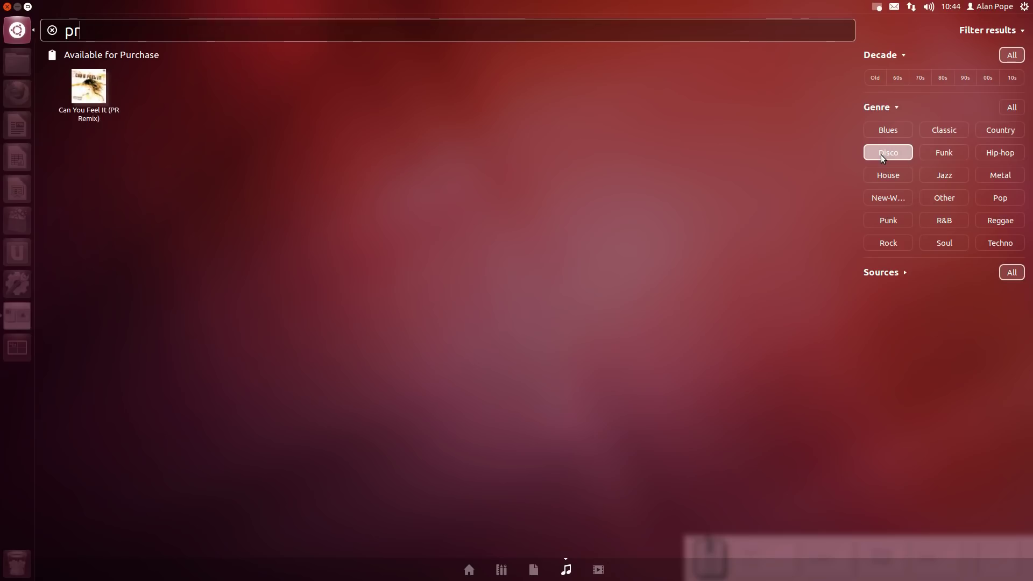
left_click(881, 154)
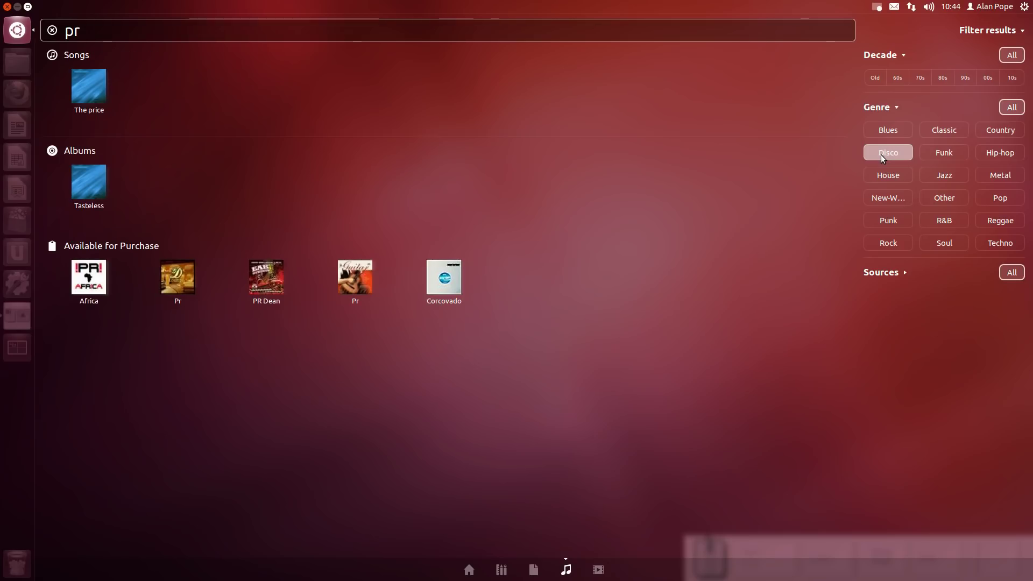
left_click(944, 130)
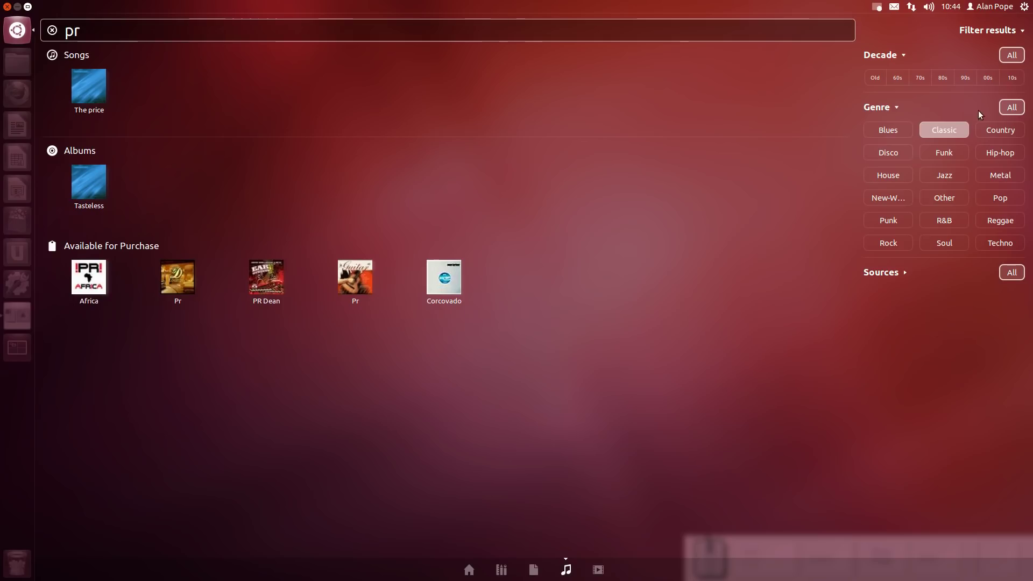
- Expand the Sources filter options in the music results, then clear the search and close the Dash
left_click(888, 273)
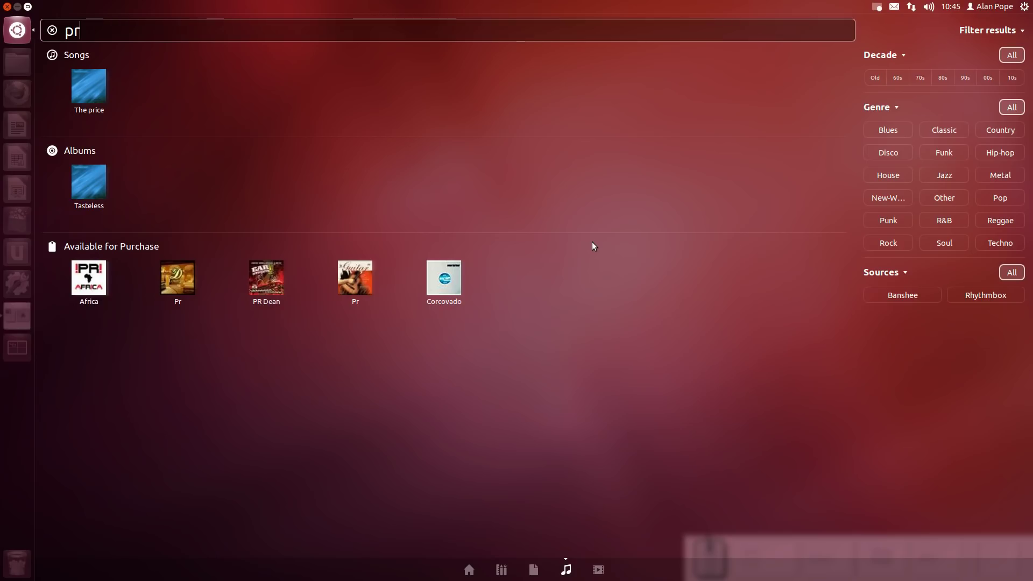
key("Escape")
key("Escape")
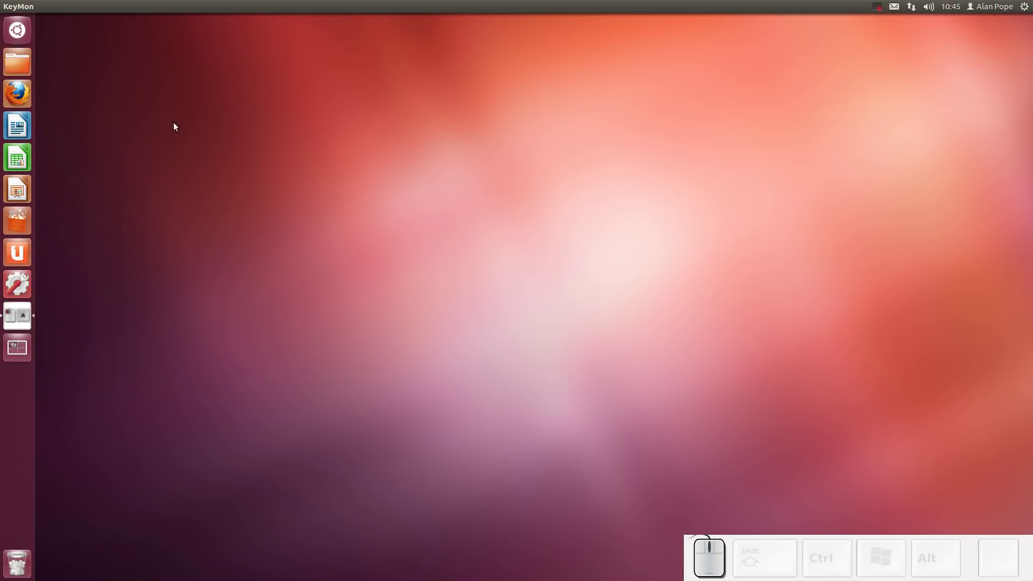
- Open the Music folder from the Home Folder launcher's shortcut list and move its window to the middle of the desktop
right_click(18, 61)
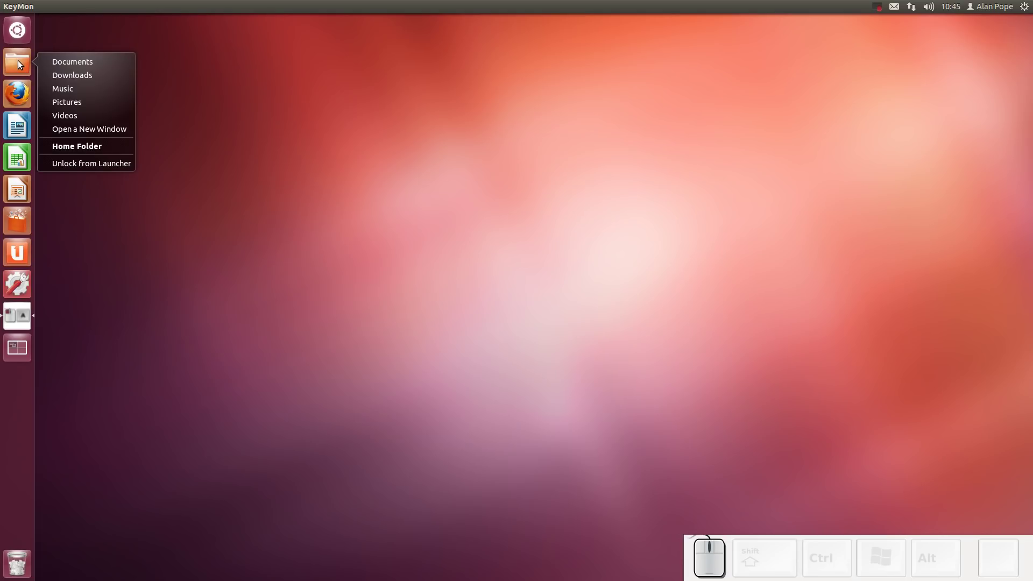
left_click(57, 89)
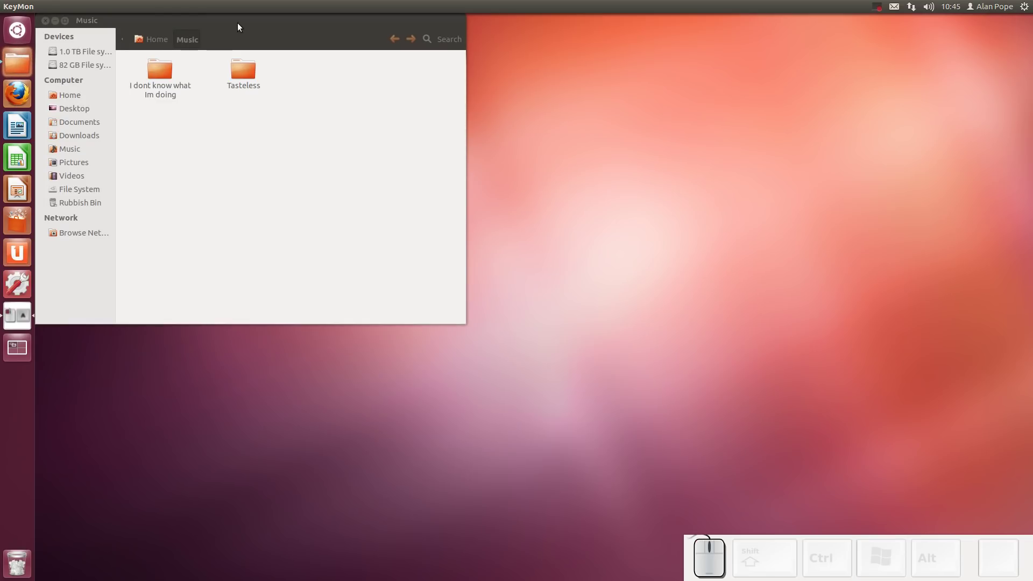
left_click_drag(239, 27, 507, 142)
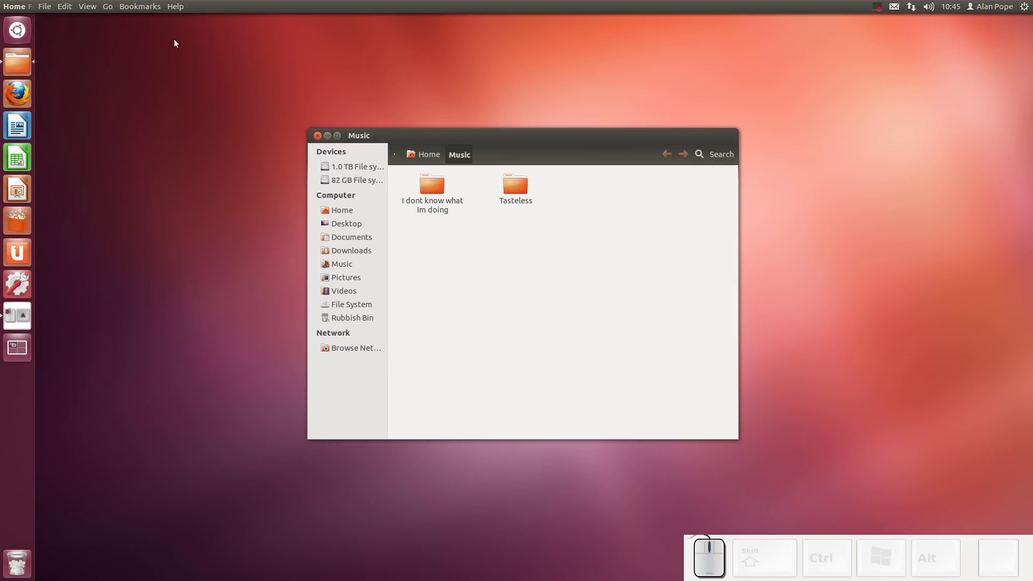
- Open the Music lens directly from the Dash launcher's shortcut list, and close the Dash
right_click(22, 31)
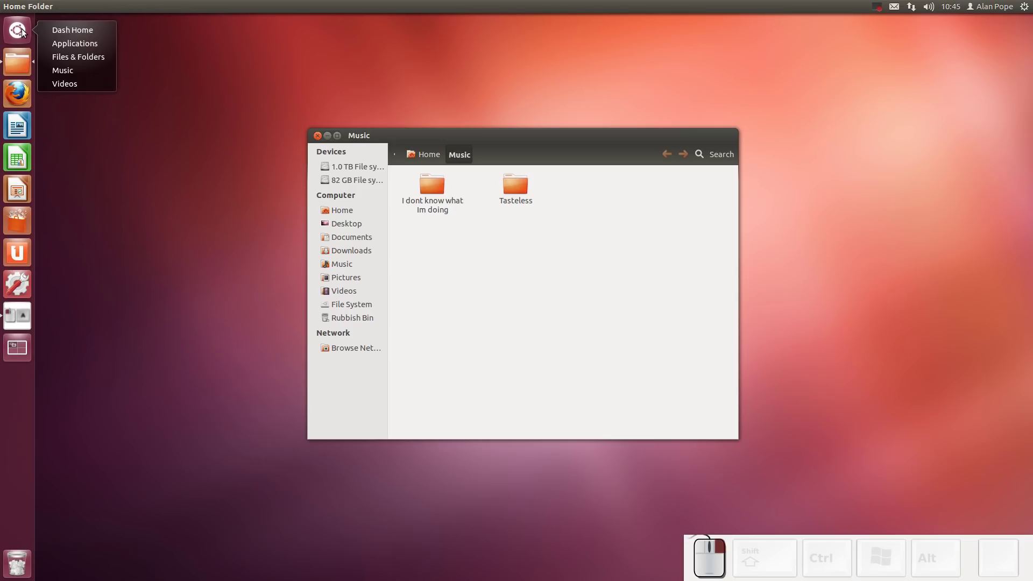
left_click(52, 70)
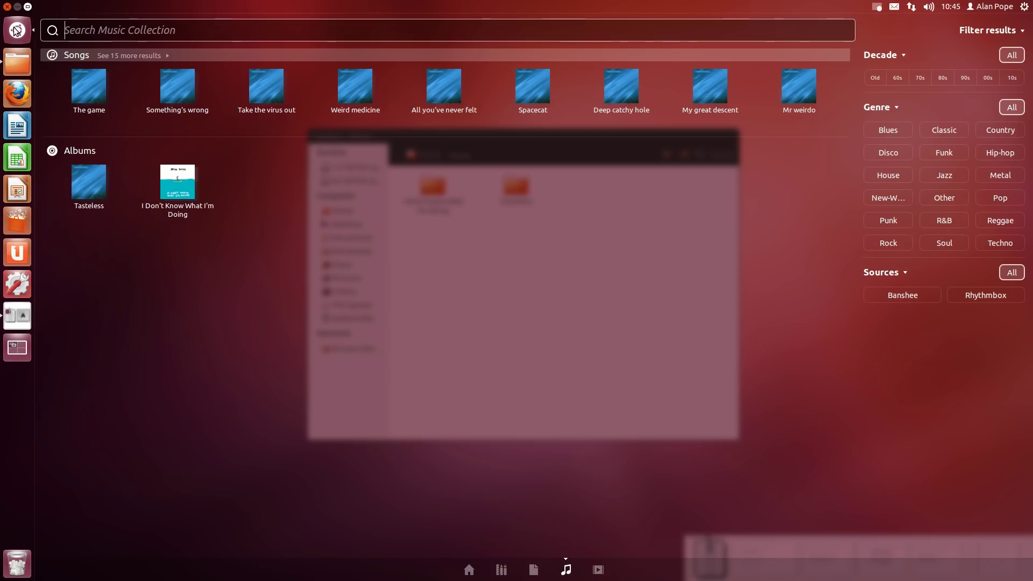
key("Escape")
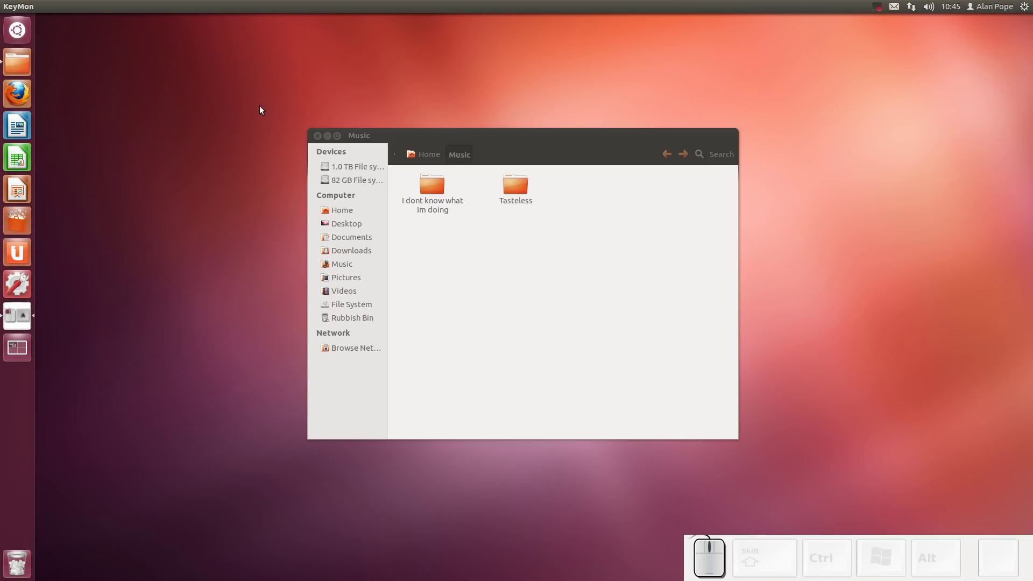
- Minimise the Music folder window, restore it from the launcher, and close it
left_click(324, 136)
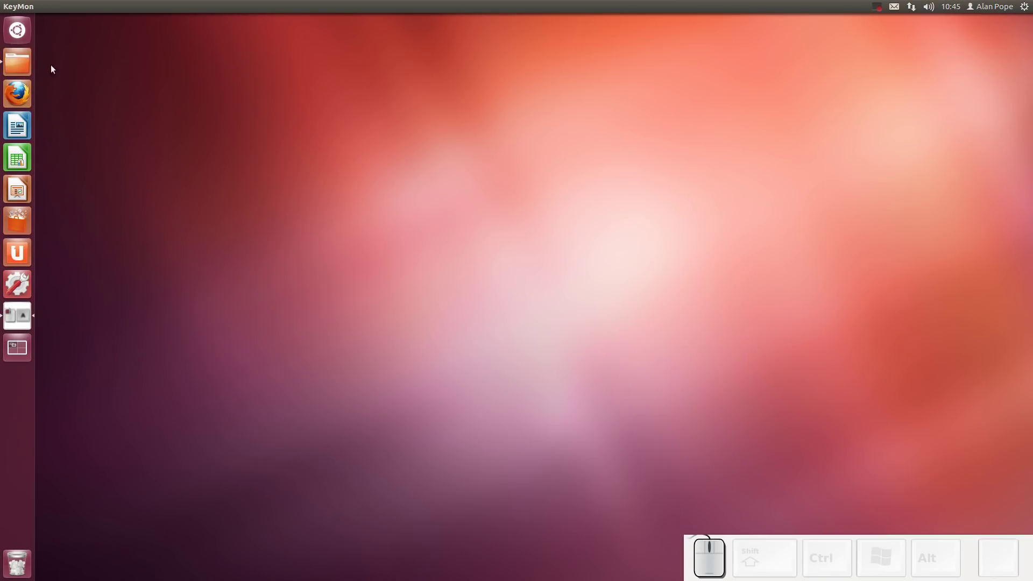
left_click(27, 65)
left_click(318, 136)
- Show and hide the workspace overview several times, using both the launcher and the keyboard
left_click(22, 353)
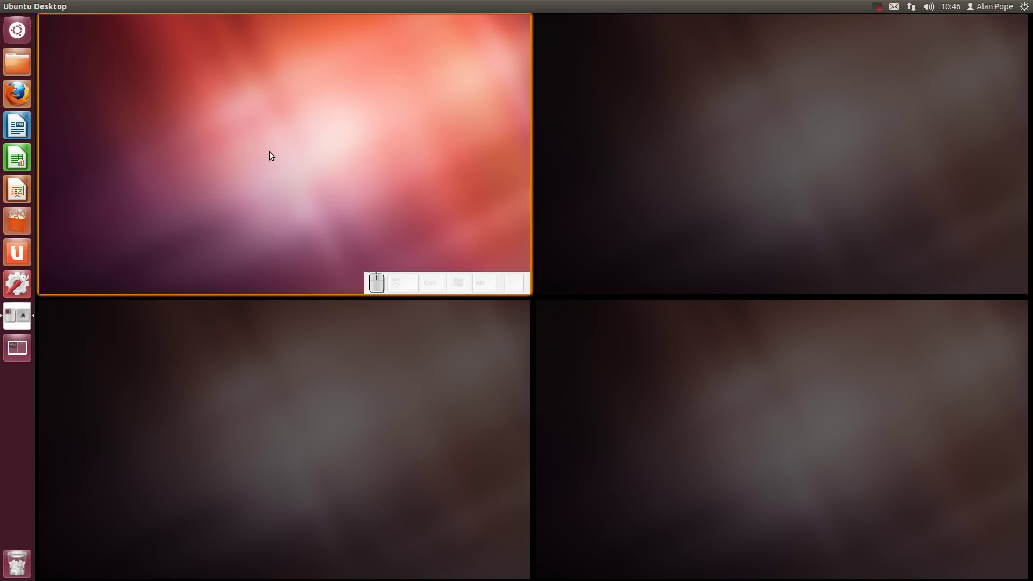
left_click(22, 354)
left_click(22, 354)
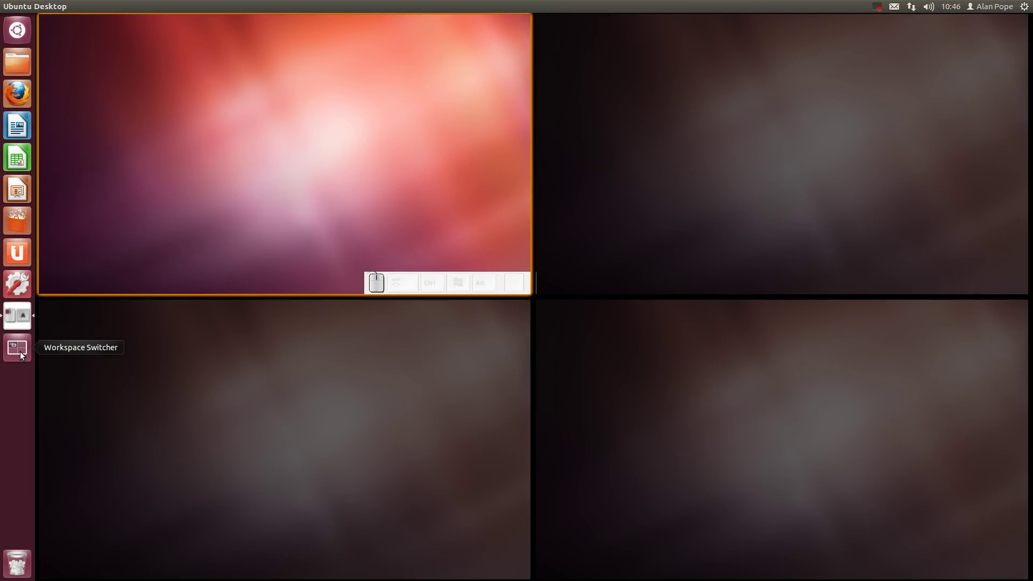
left_click(22, 355)
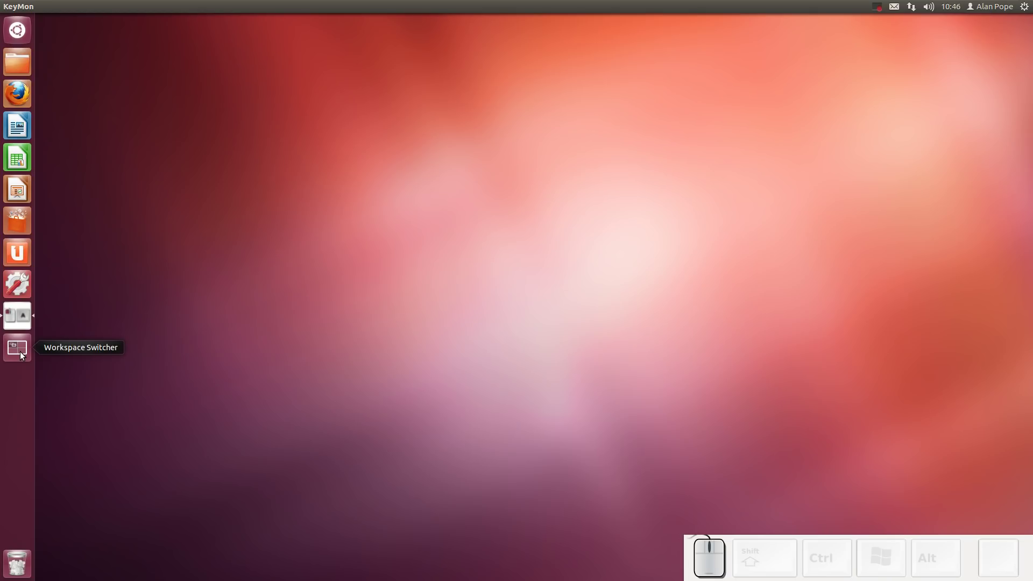
key("super+s")
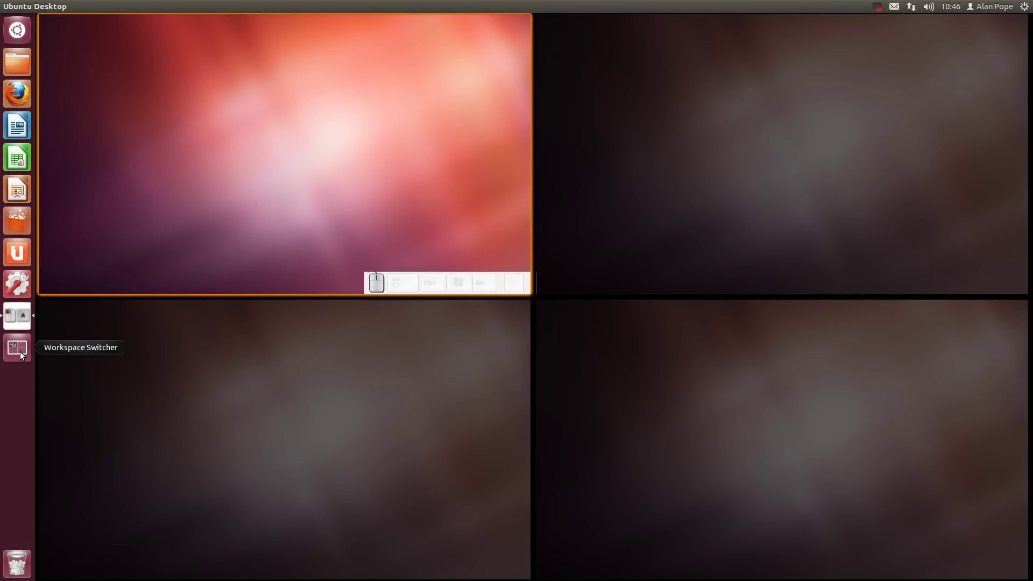
key("super+s")
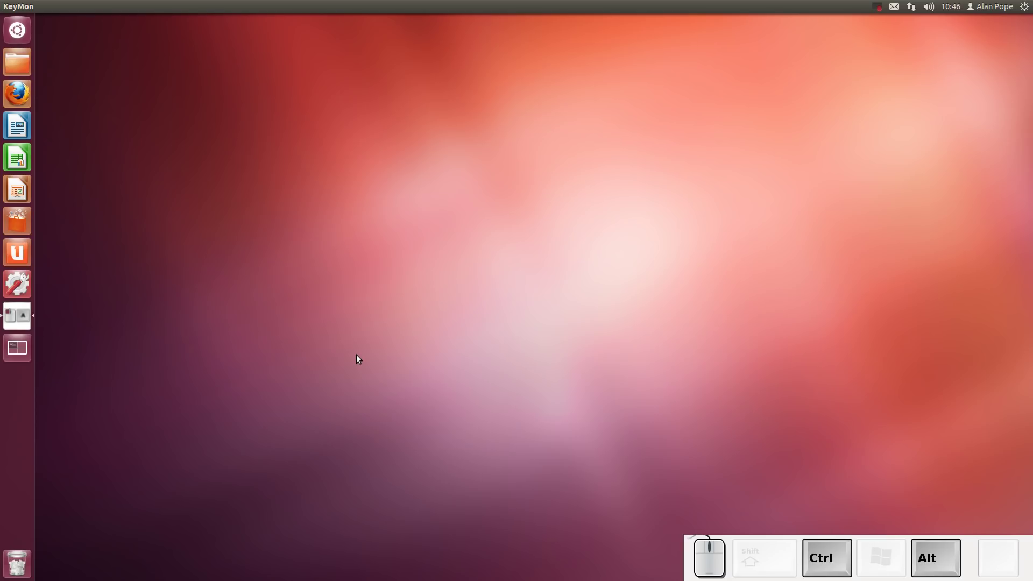
- Switch around the neighbouring workspaces with the keyboard and return to the upper-left workspace
key("ctrl+alt+Right")
key("ctrl+alt+Left")
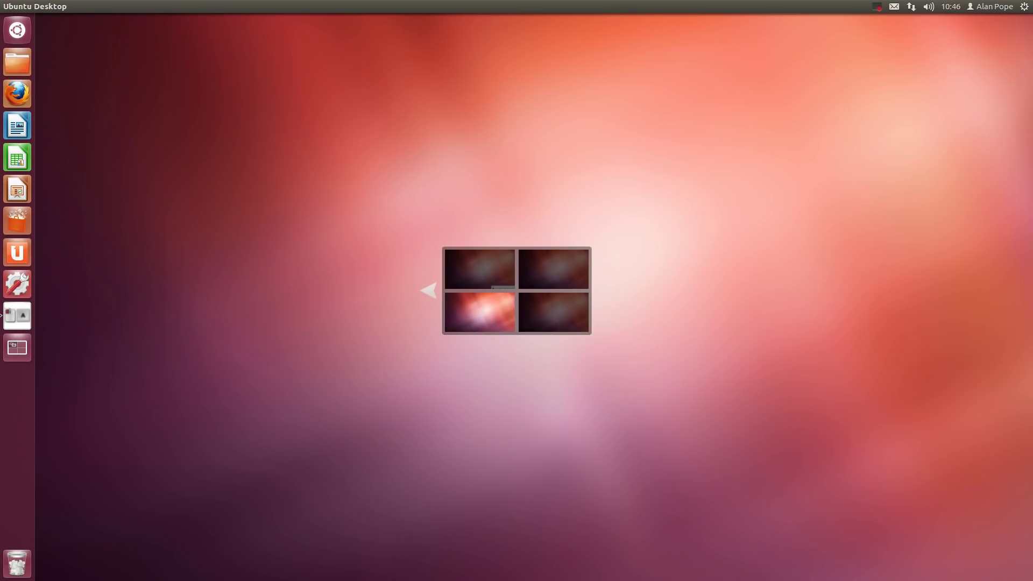
key("ctrl+alt+Up")
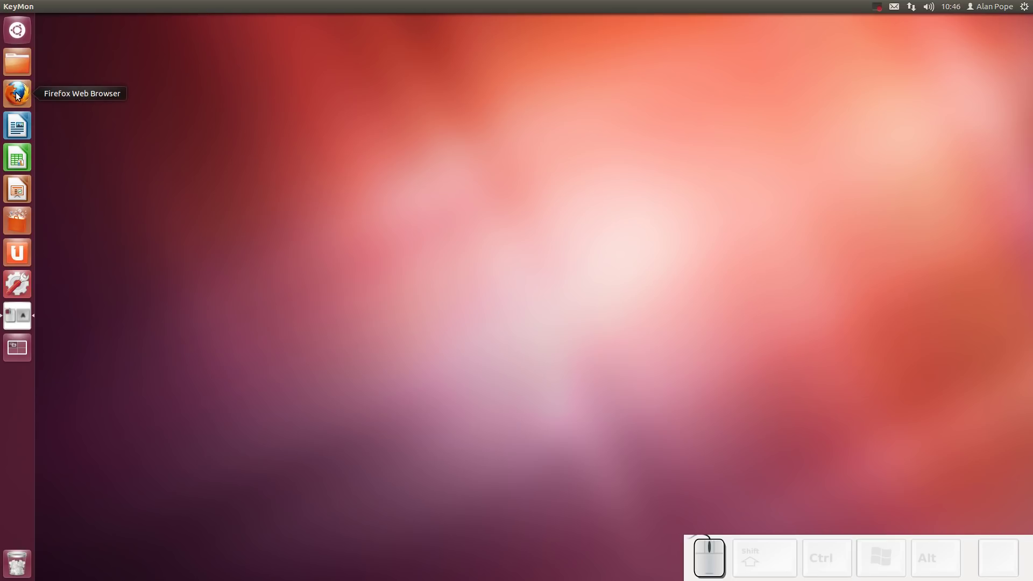
- Open the Home folder, move its window to the middle of the desktop, and launch Firefox and LibreOffice Writer
left_click(16, 66)
left_click_drag(169, 18, 430, 138)
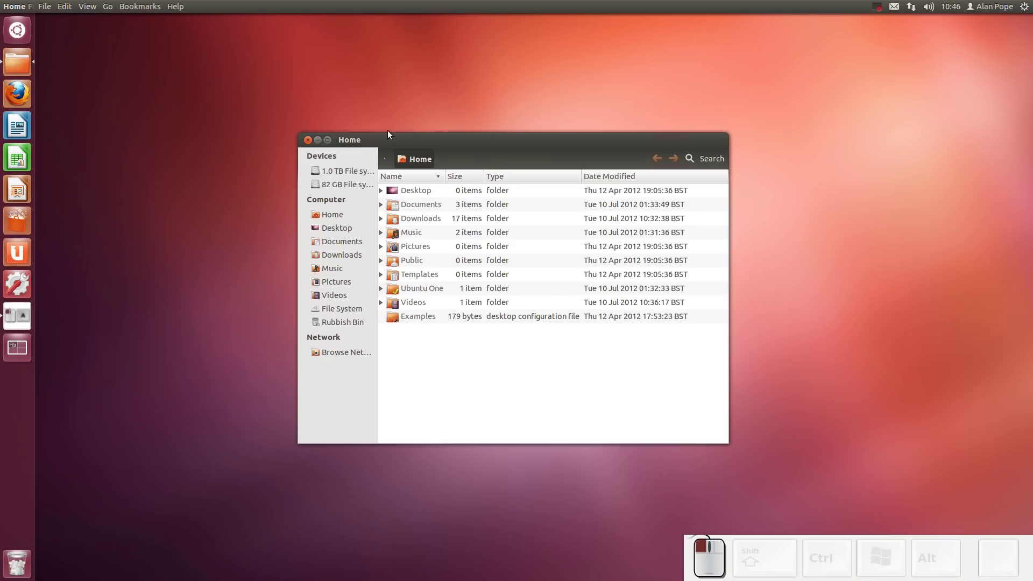
left_click(19, 93)
left_click(28, 133)
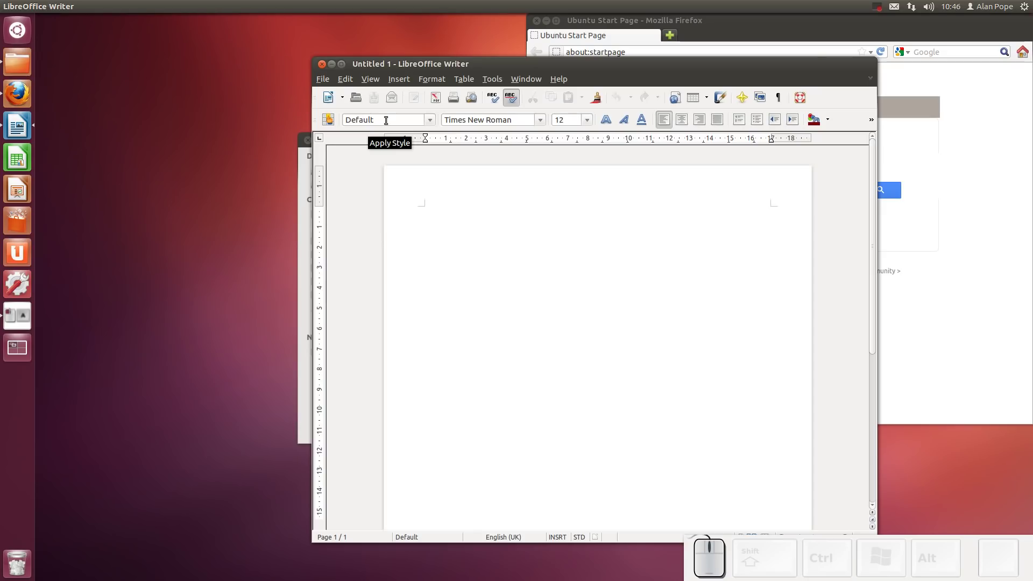
- In the workspace overview, move the Writer window to the upper-right workspace and the Firefox window to the lower-left workspace
left_click(23, 347)
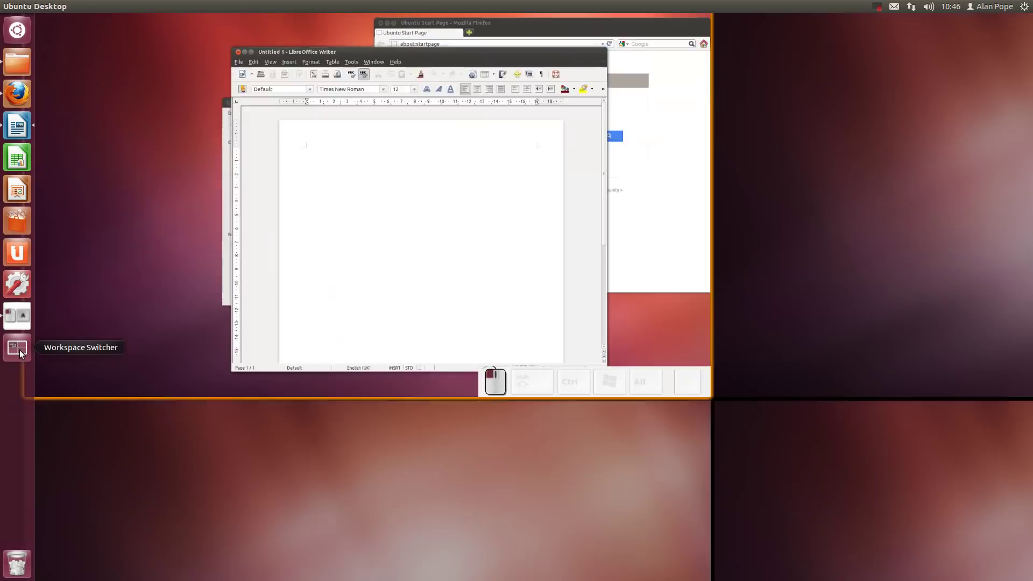
left_click_drag(268, 178, 705, 168)
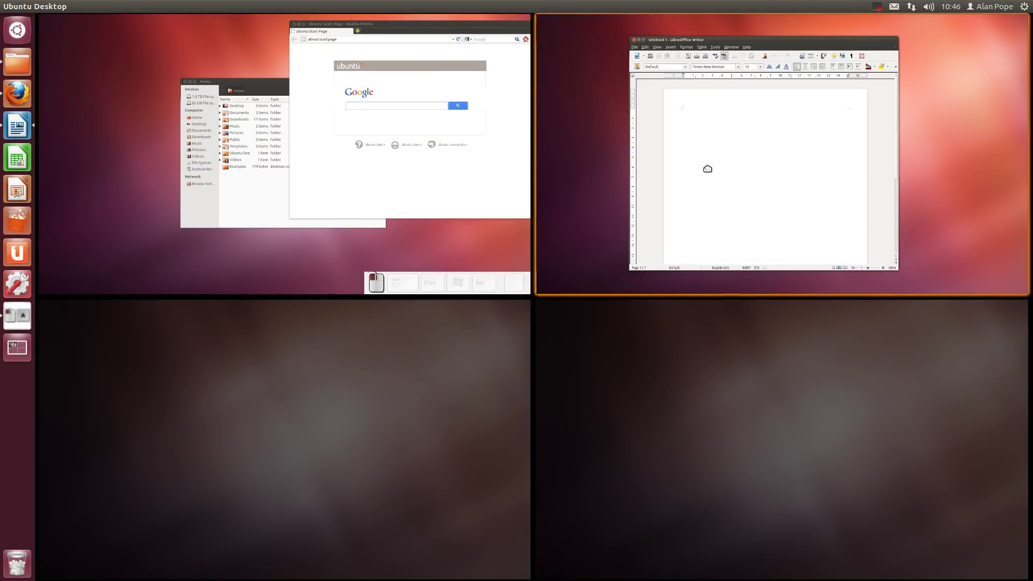
left_click_drag(403, 95, 298, 442)
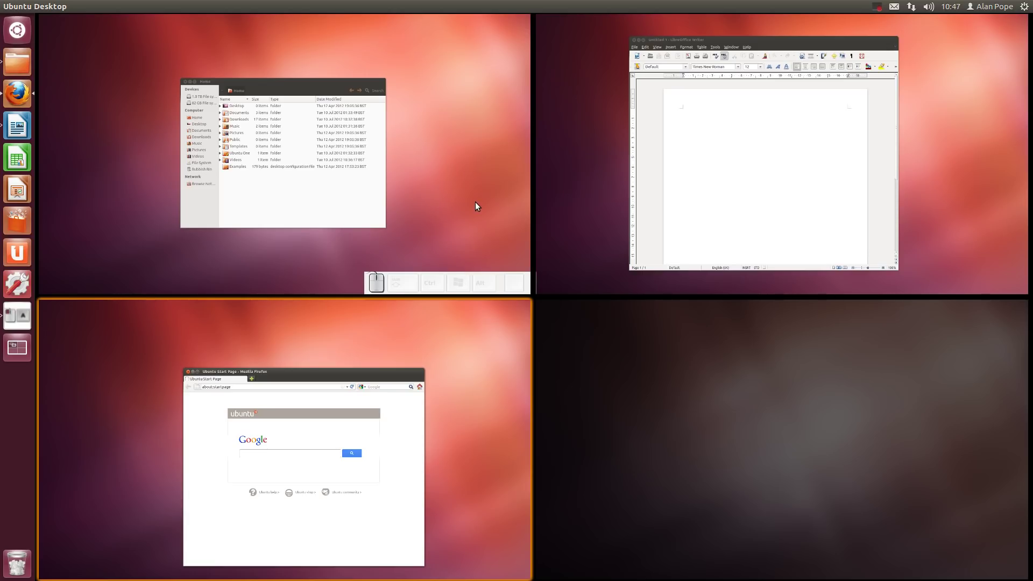
- Visit the Writer workspace, then use the workspace overview to switch to the Firefox workspace
left_click(579, 207)
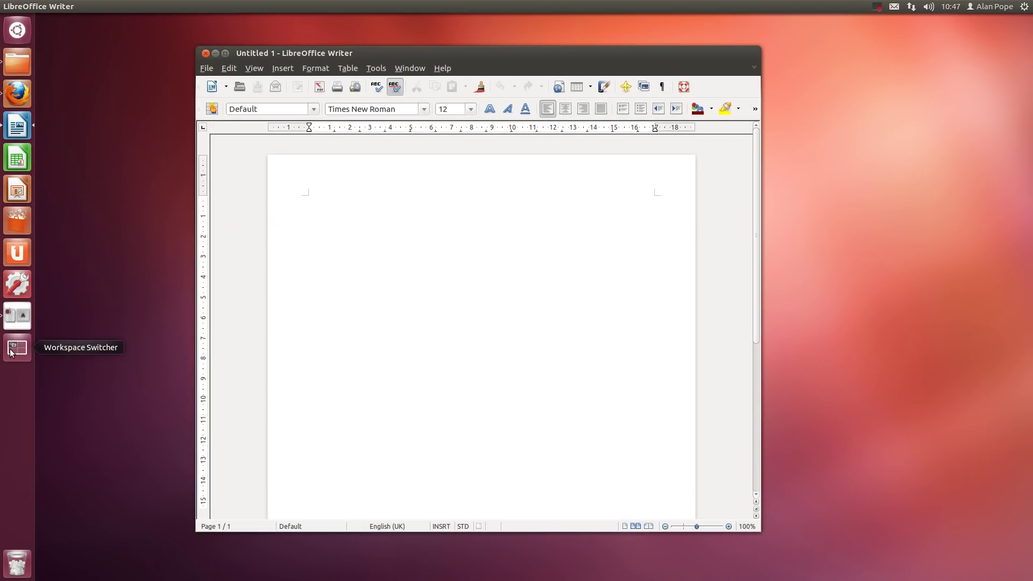
left_click(24, 341)
left_click(73, 355)
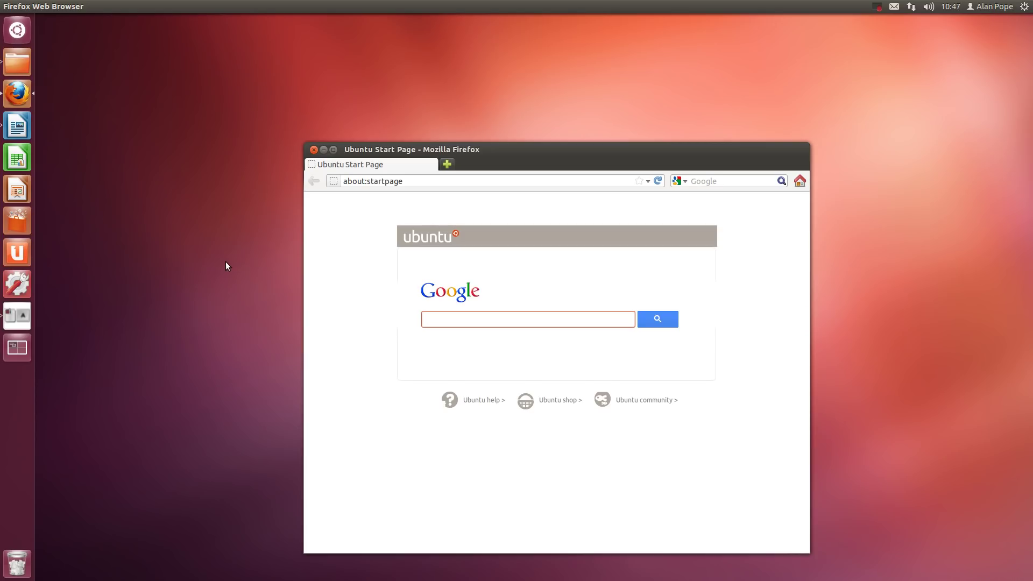
- Close the Firefox, Writer and Home folder windows, switching to each one's workspace through the workspace overview
left_click(314, 150)
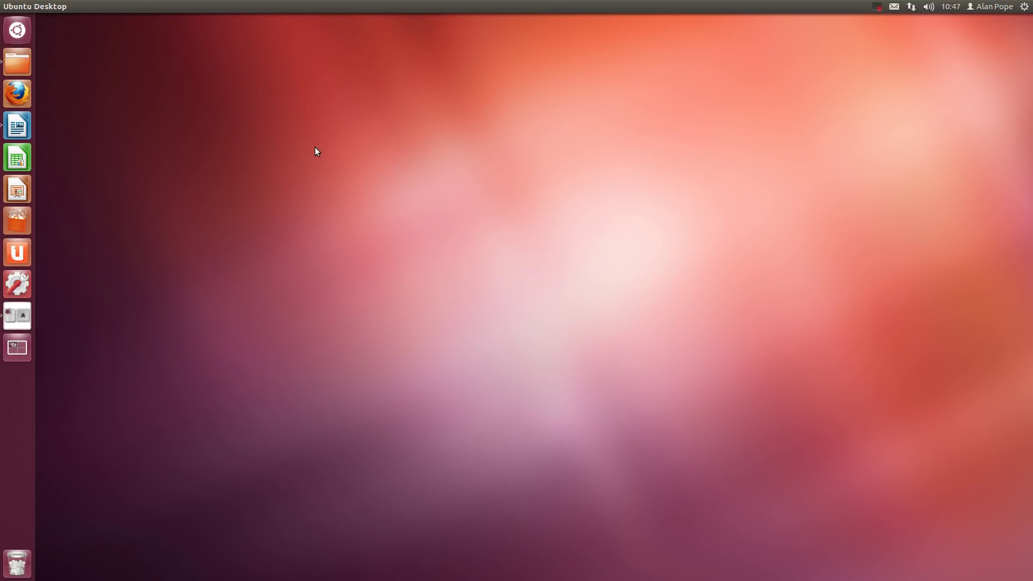
key("super+s")
left_click(734, 82)
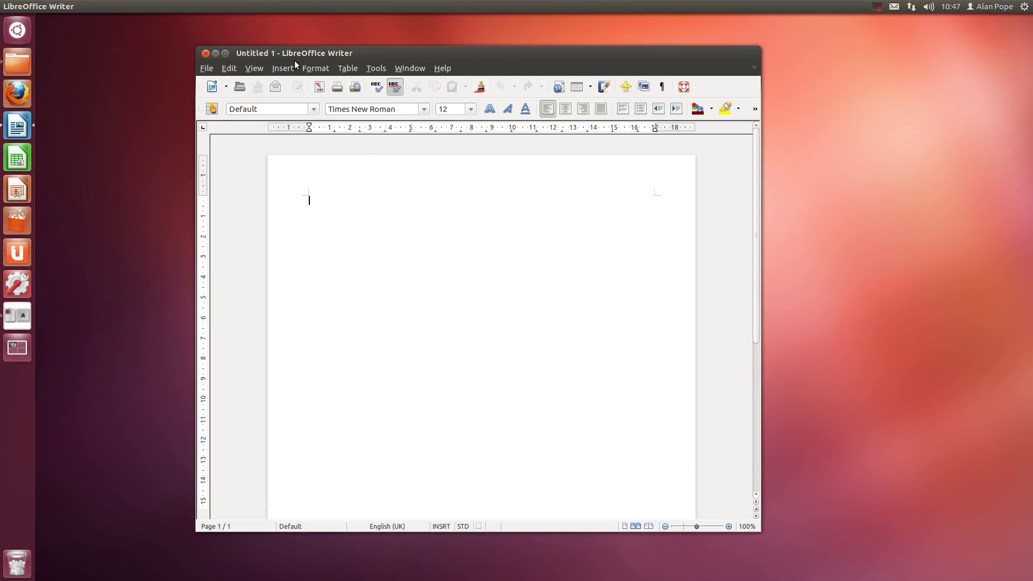
left_click(205, 52)
key("super+s")
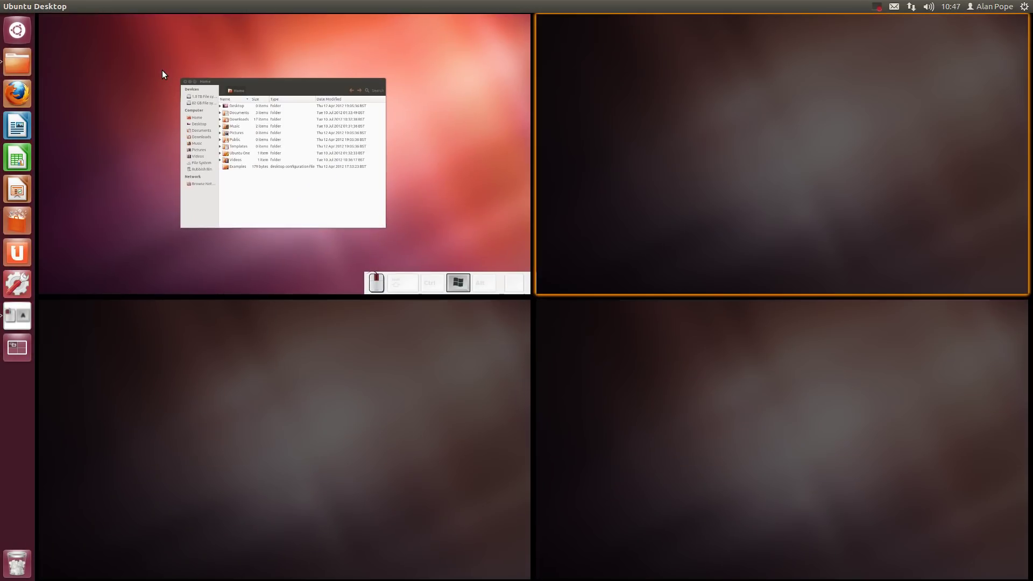
left_click(163, 70)
left_click(308, 141)
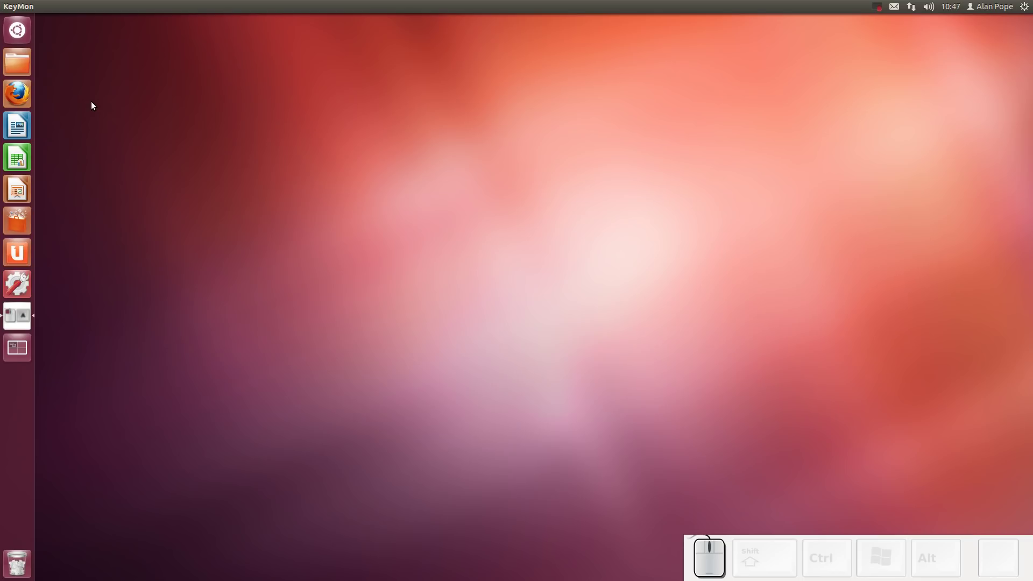
- Launch Firefox and close it, then relaunch it and move its window away from the desktop's upper-left corner
left_click(18, 94)
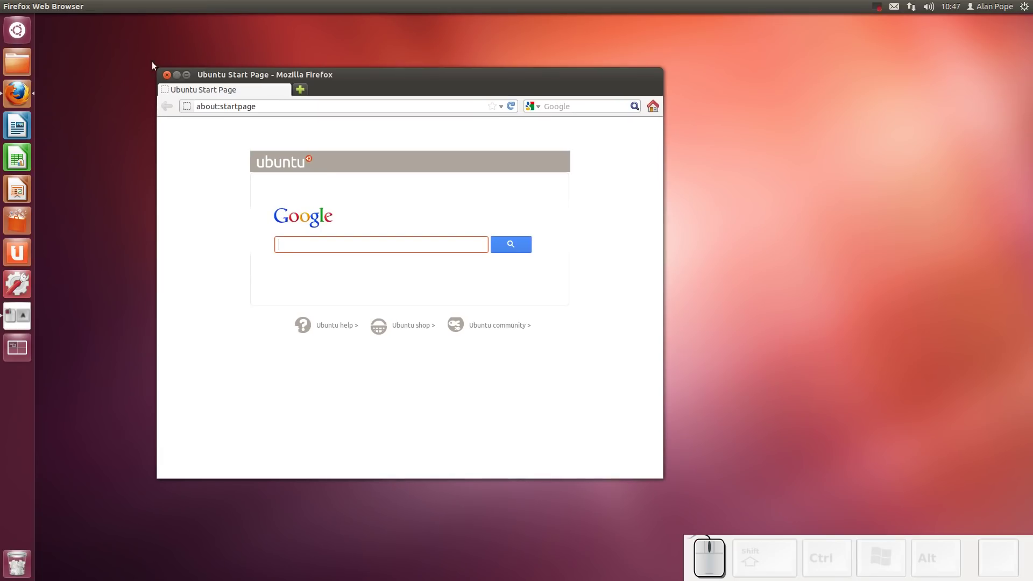
left_click(166, 75)
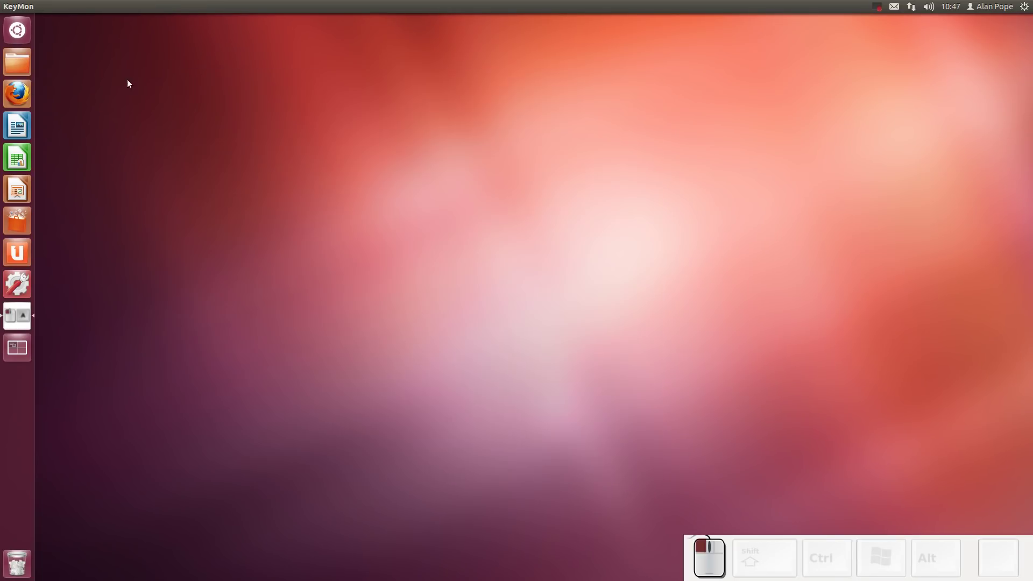
left_click(18, 93)
left_click_drag(117, 24, 291, 139)
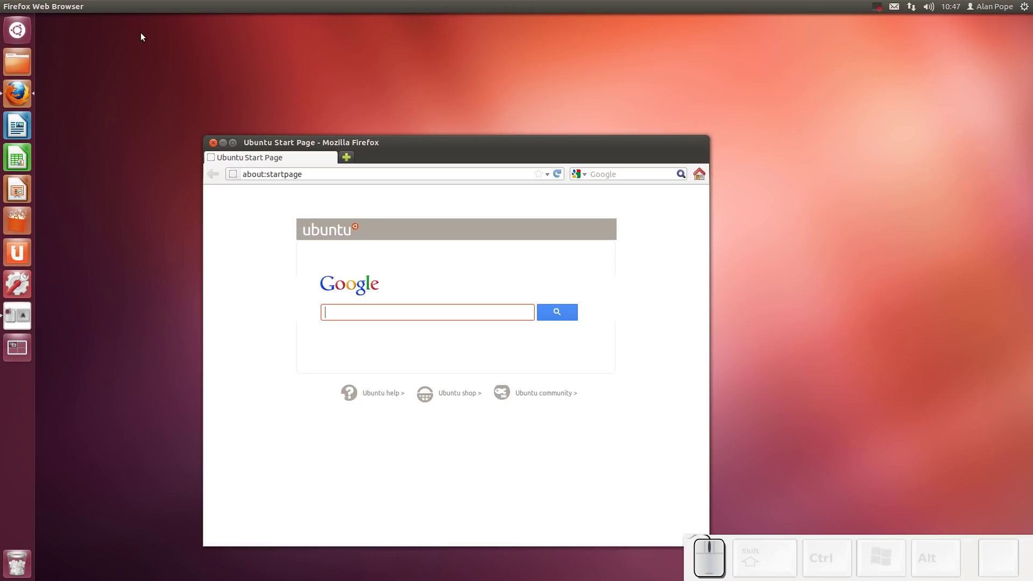
- Reveal Firefox's global menu bar, display the File menu's commands, and dismiss them
mouse_move(132, 12)
key("alt+F10")
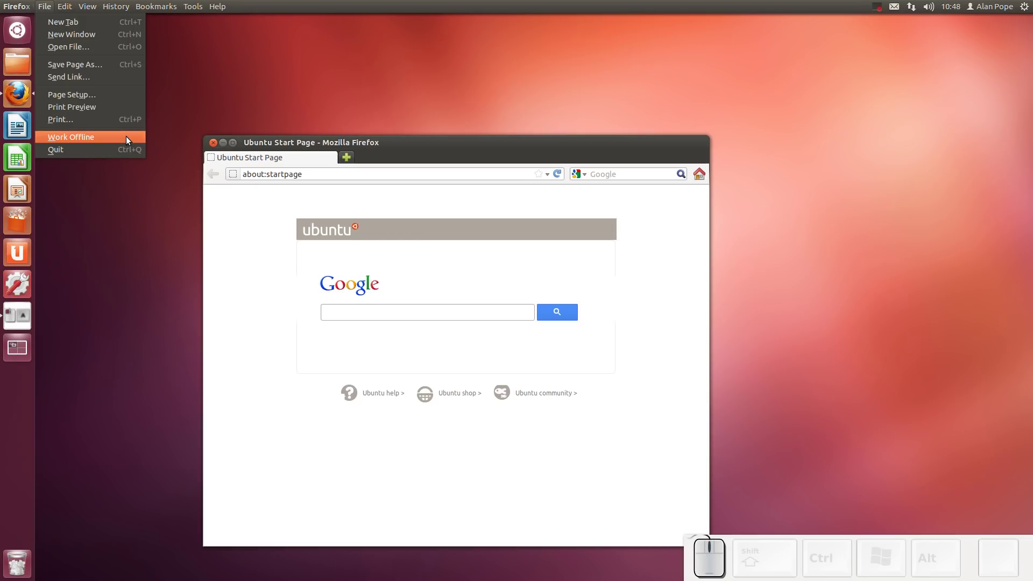
left_click(312, 86)
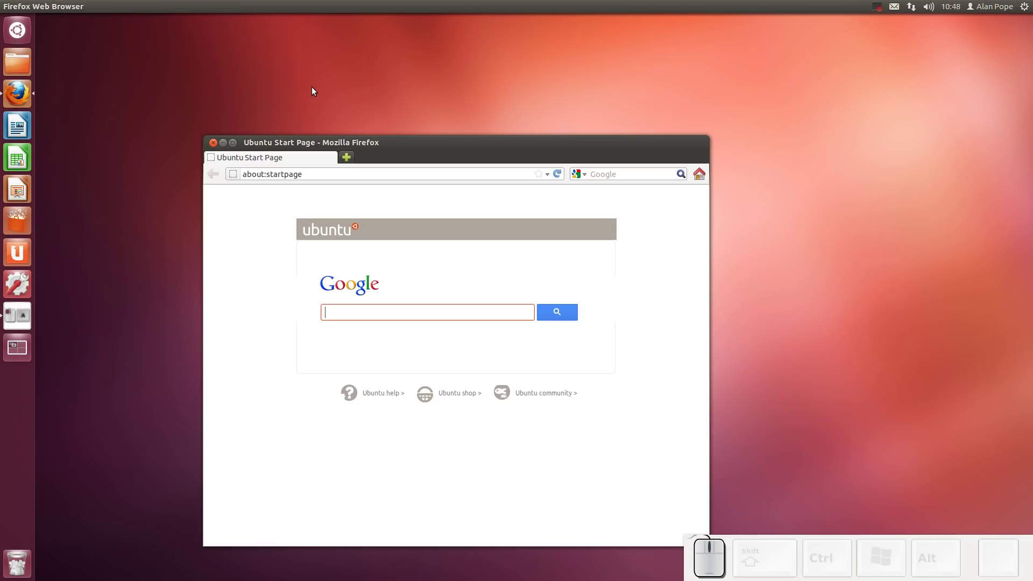
- Reveal Firefox's menu titles from the keyboard, display the Tools menu's commands, and dismiss them
key("alt")
key("alt")
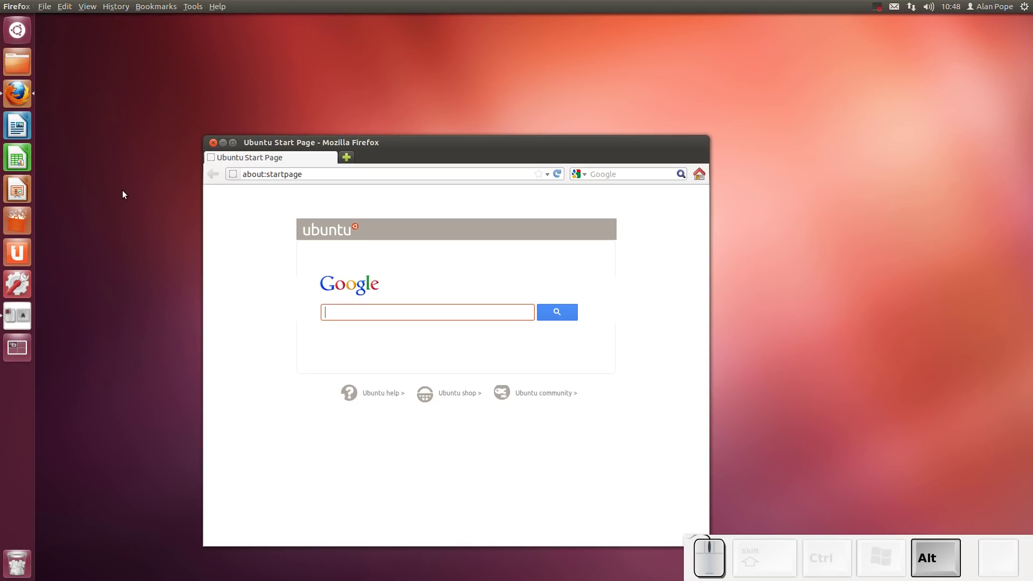
key("alt+t")
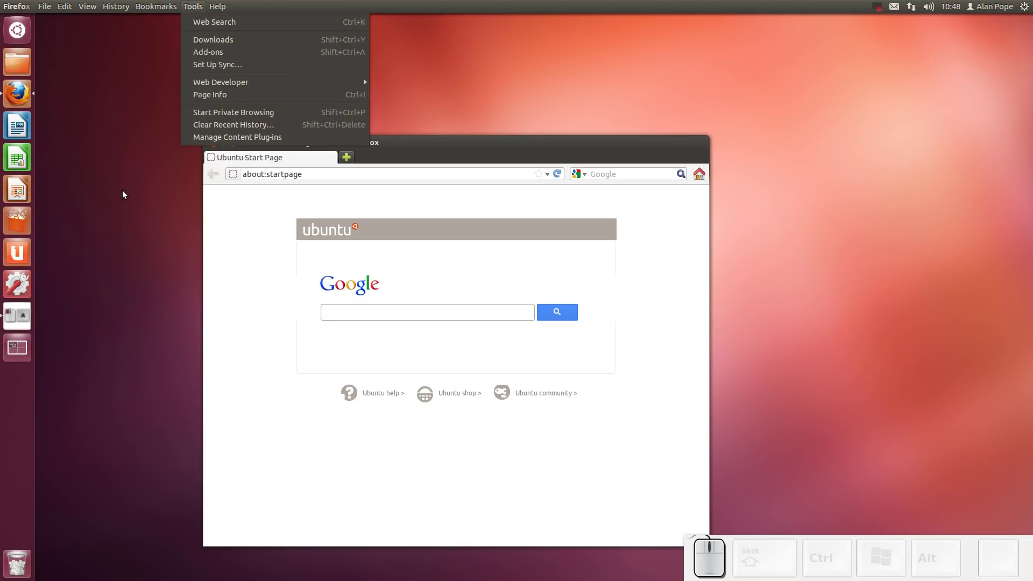
key("Escape")
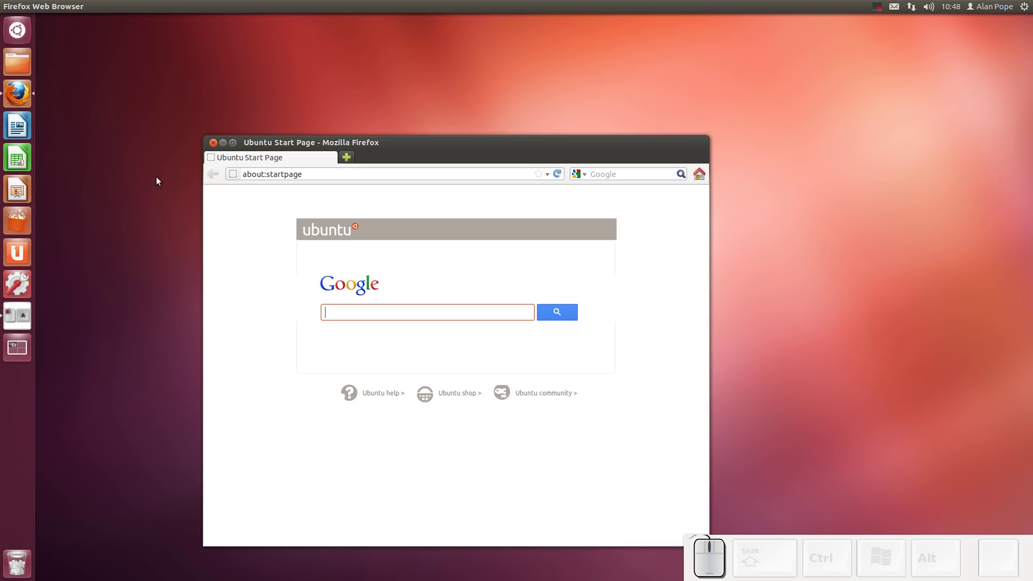
- Close the Firefox window, then display the messaging indicator's options and move on to the network indicator
left_click(212, 143)
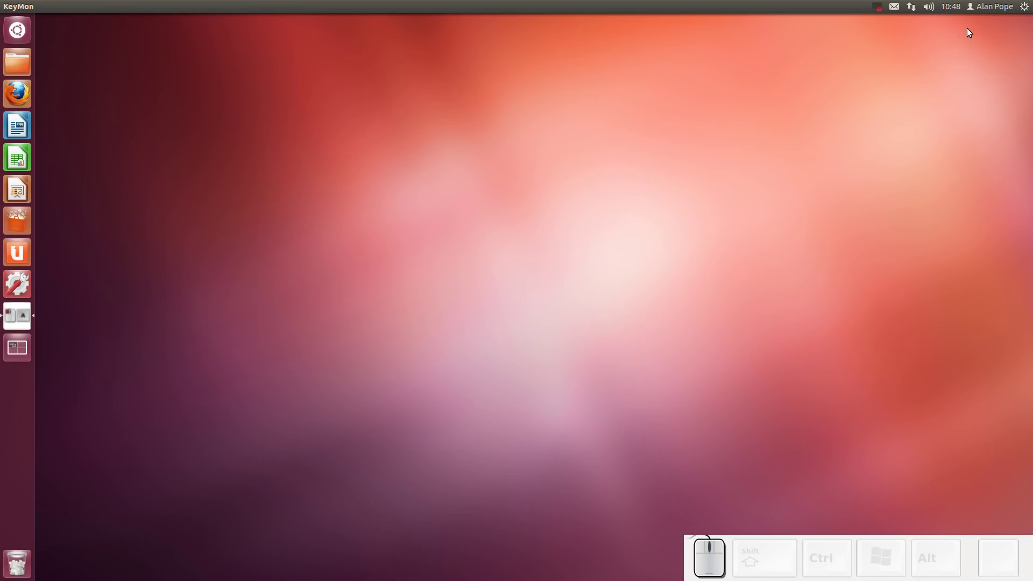
left_click(895, 7)
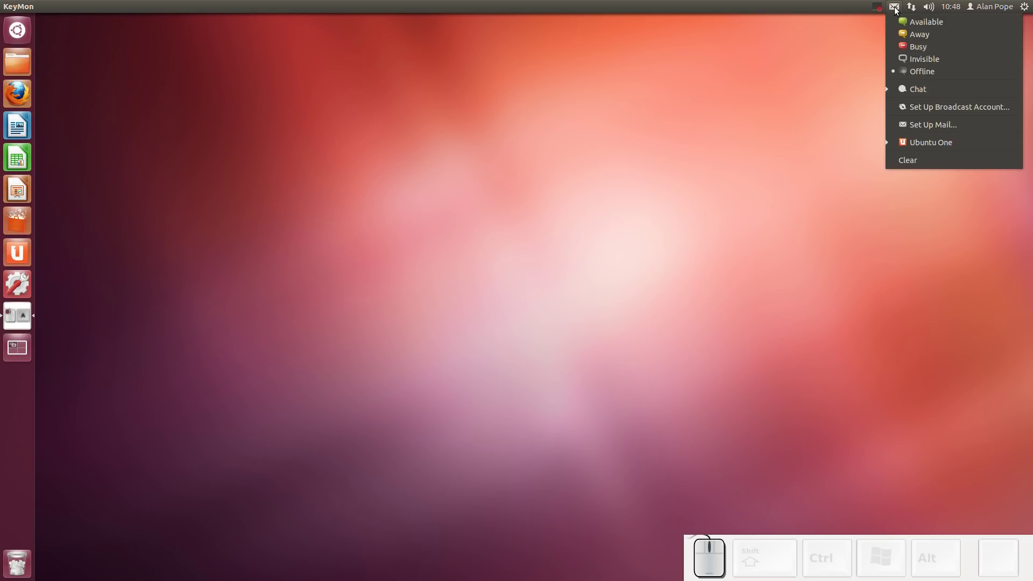
mouse_move(910, 11)
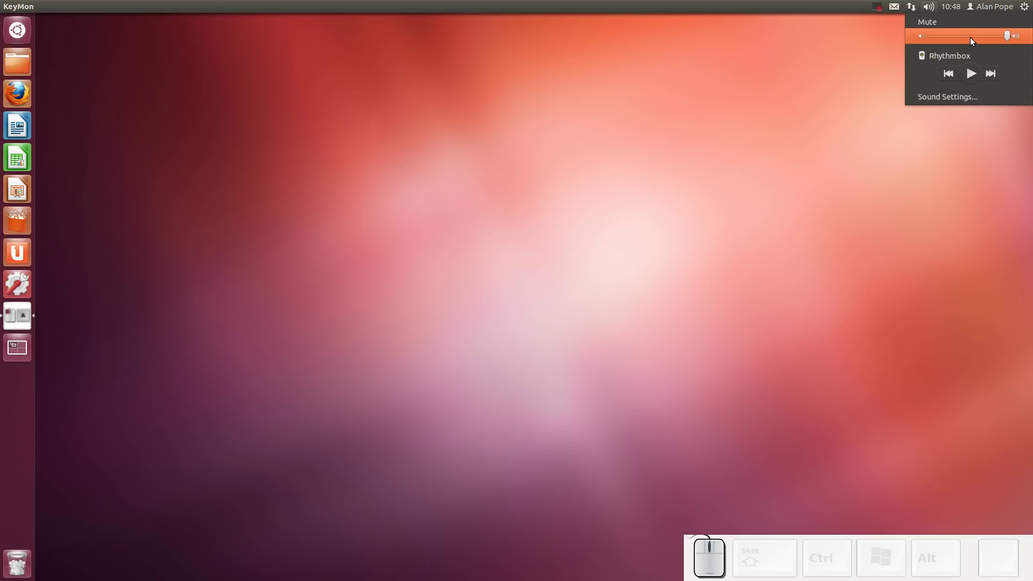
- Lower the sound volume and raise it again from the sound indicator, then view the Sound settings window and close it
scroll(970, 37, "down", 6)
scroll(970, 37, "up", 7)
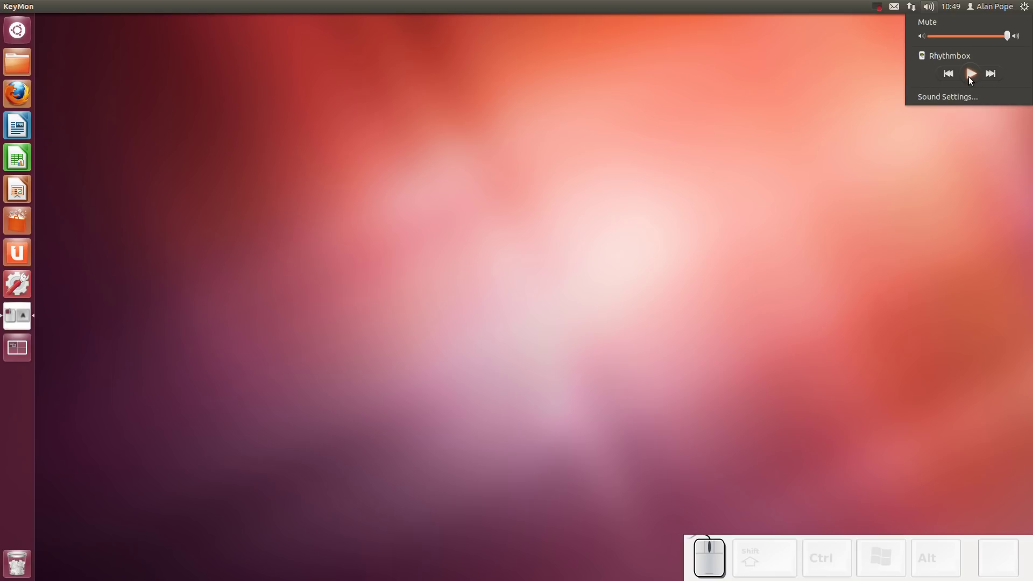
left_click(935, 95)
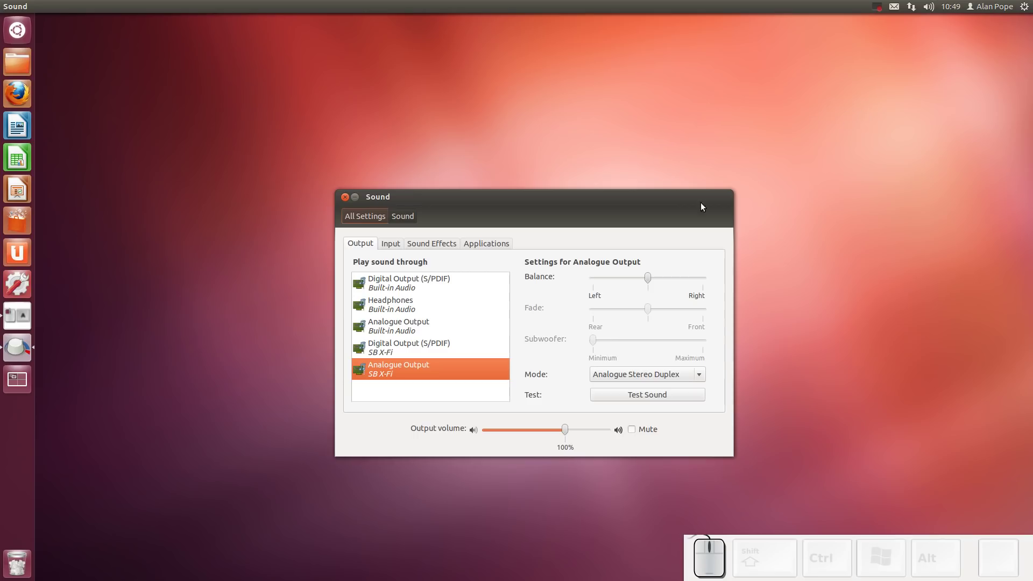
left_click(344, 197)
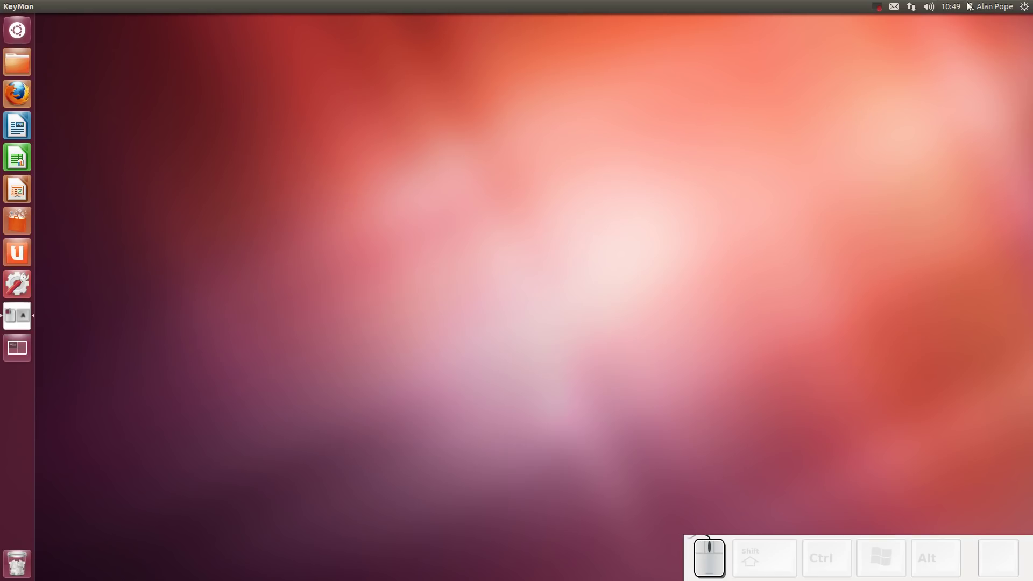
- Display the clock's calendar, the user accounts options and the system session options, then dismiss them
left_click(955, 6)
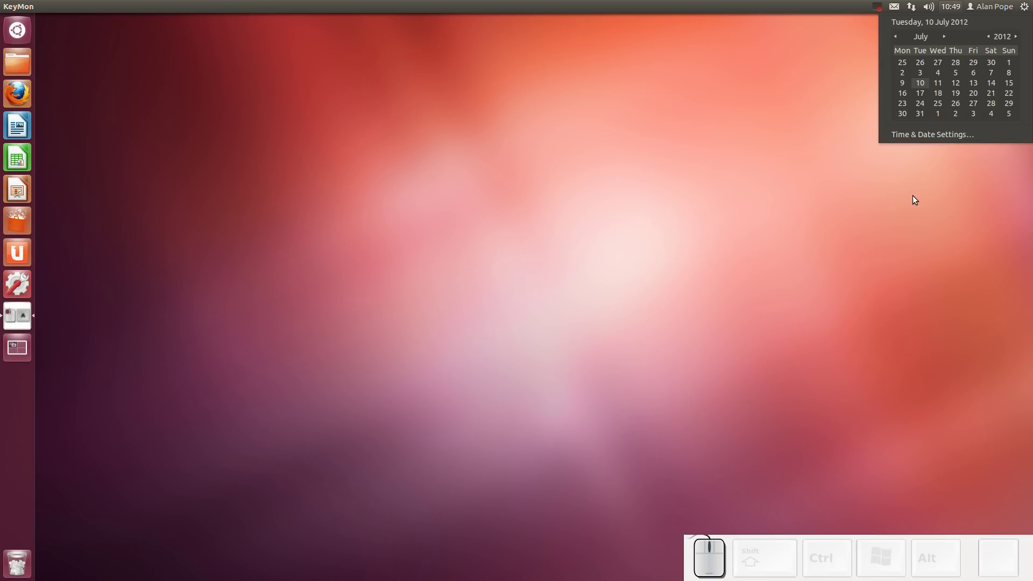
left_click(949, 6)
left_click(985, 7)
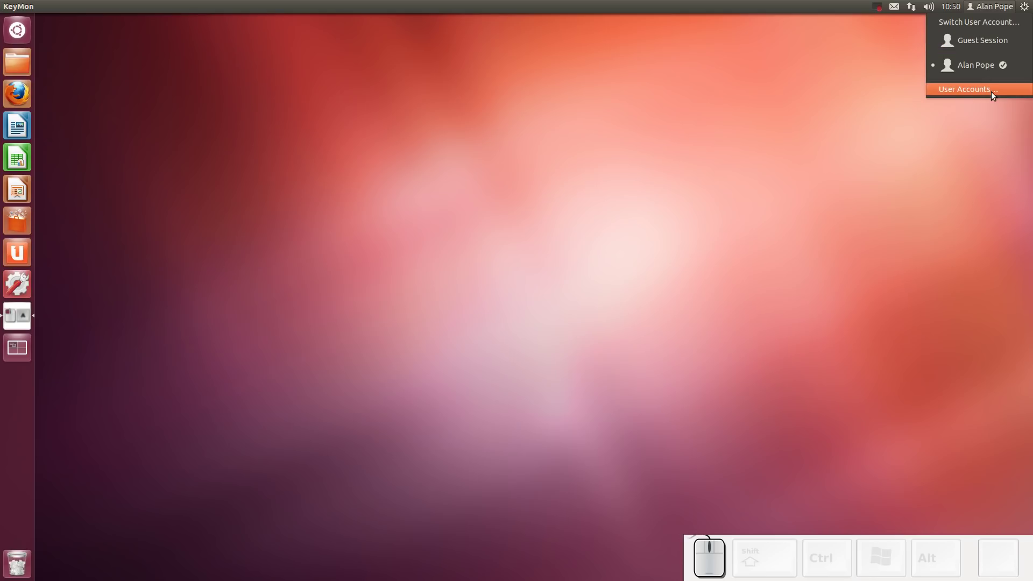
mouse_move(1031, 4)
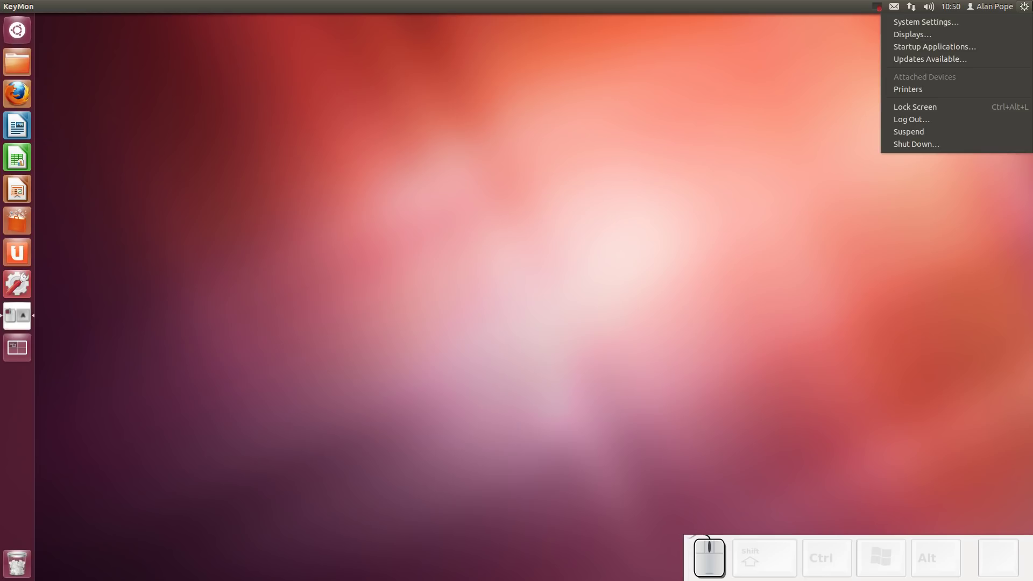
left_click(955, 164)
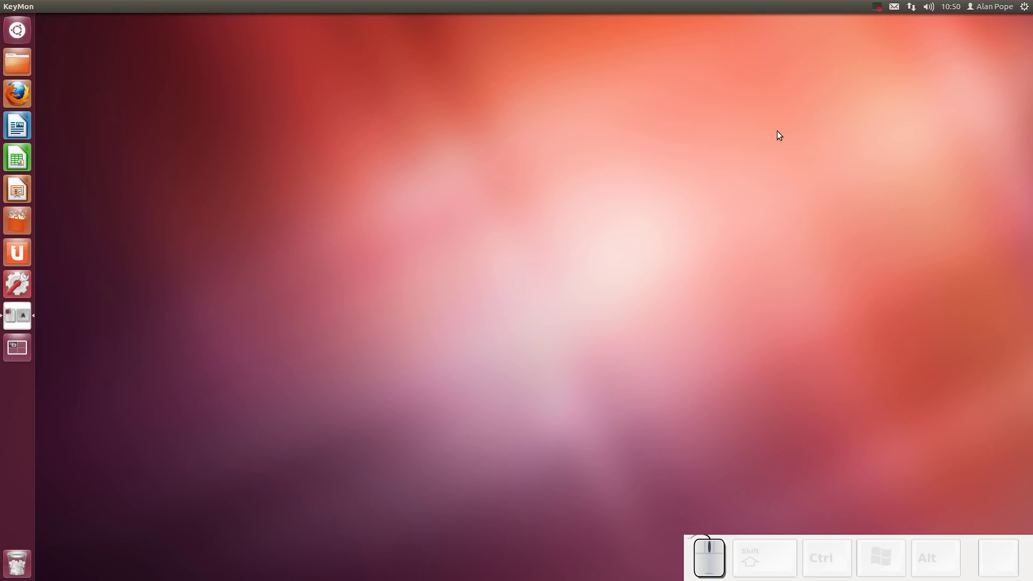
- Show and hide the messaging indicator's options and the clock's calendar repeatedly, ending with everything dismissed
left_click(894, 7)
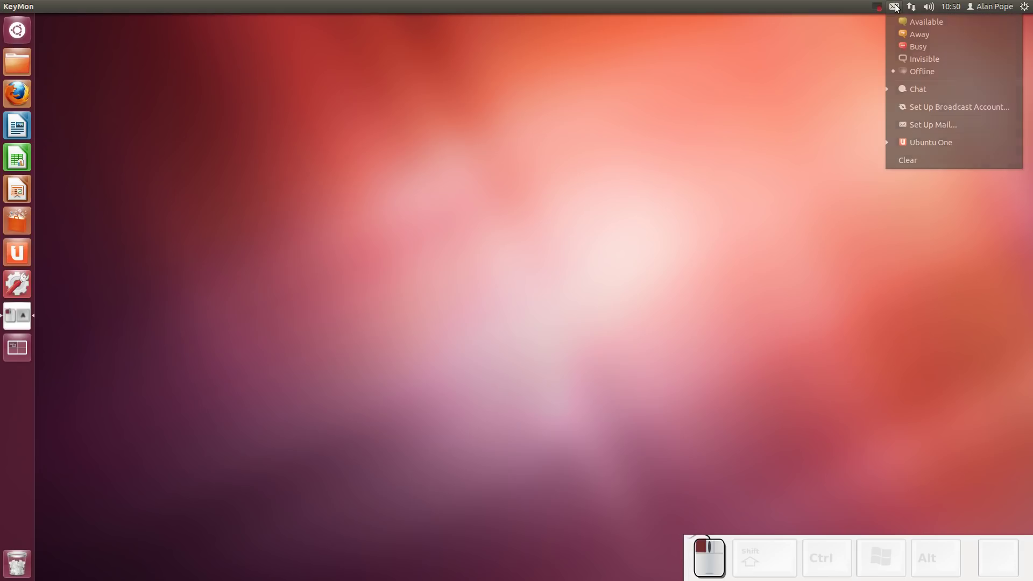
left_click(894, 7)
right_click(896, 7)
left_click(896, 7)
left_click(895, 7)
left_click(895, 7)
left_click(896, 7)
left_click(896, 7)
left_click(895, 7)
left_click(956, 7)
left_click(955, 7)
left_click(956, 7)
left_click(663, 175)
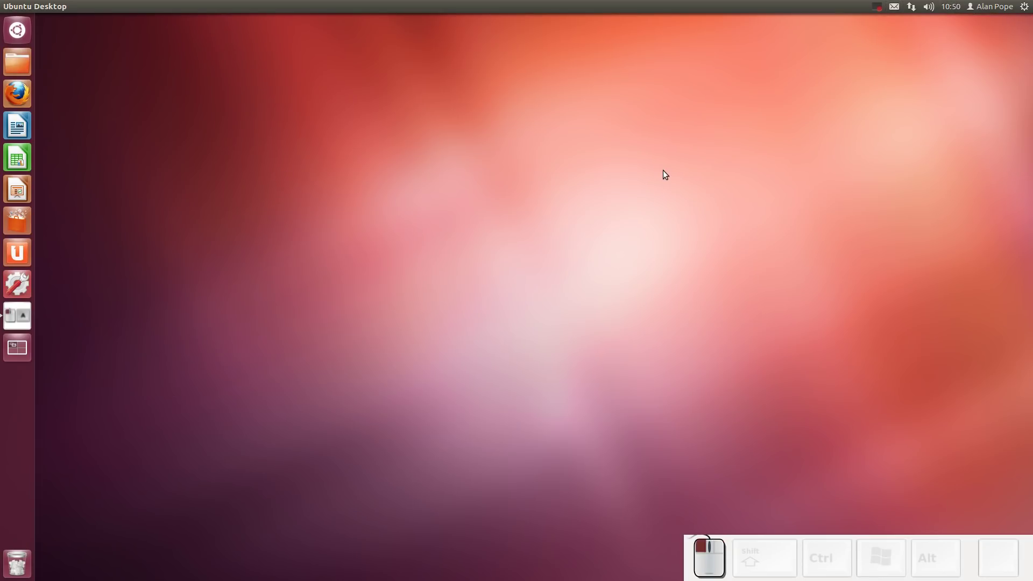
- Launch Movie Player from the Dash's recent apps and move its window away from the desktop's upper-left corner
left_click(395, 320)
left_click(17, 29)
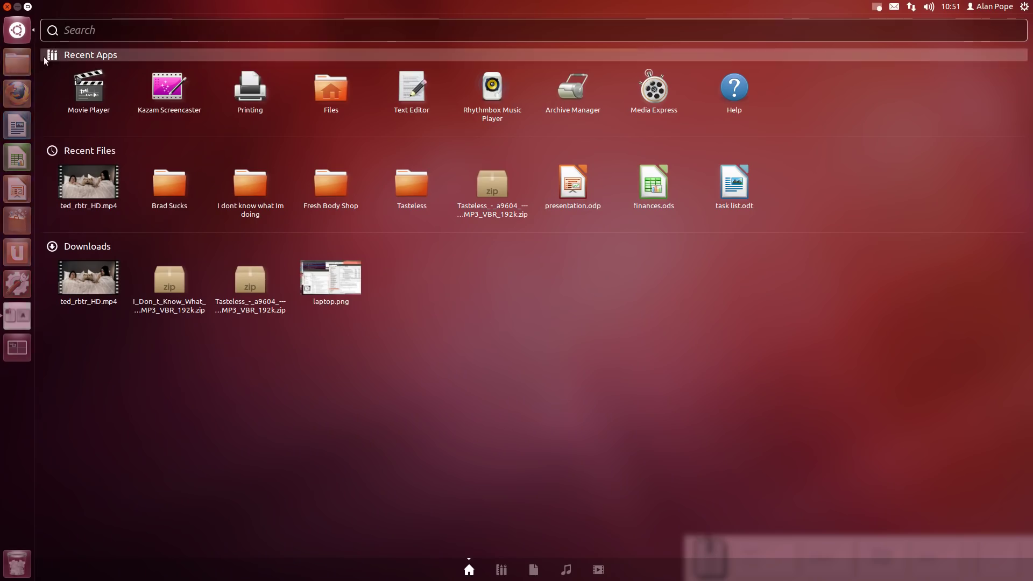
left_click(76, 82)
left_click_drag(170, 22, 241, 65)
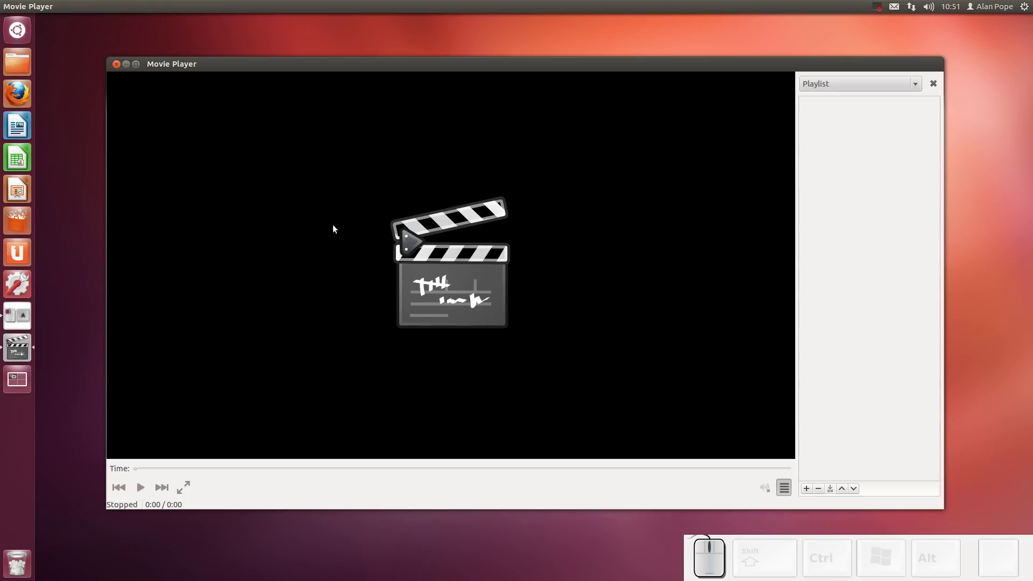
- Search Movie Player's commands in the HUD for "as" and dismiss the HUD
key("alt")
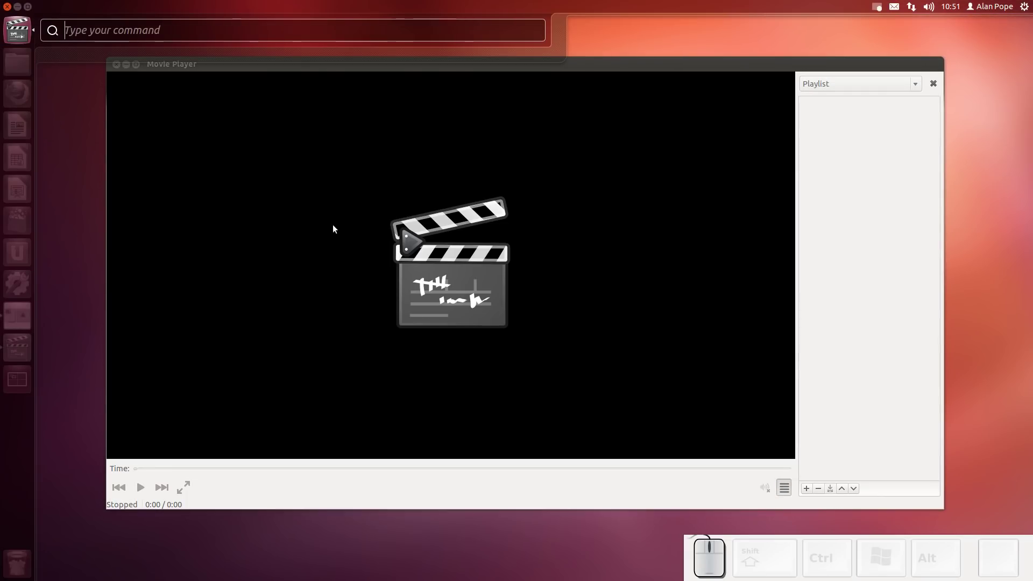
type("as")
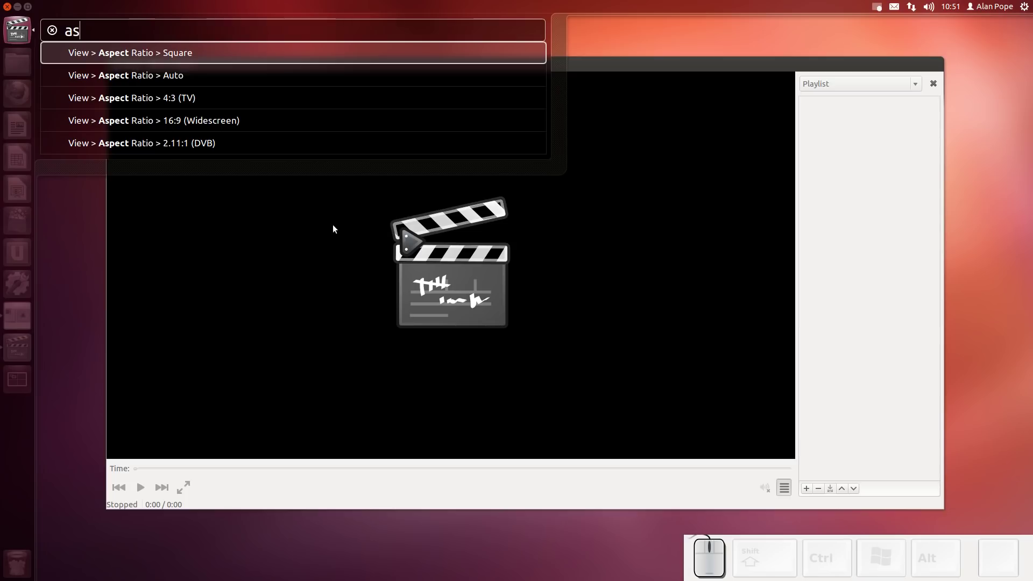
key("Escape")
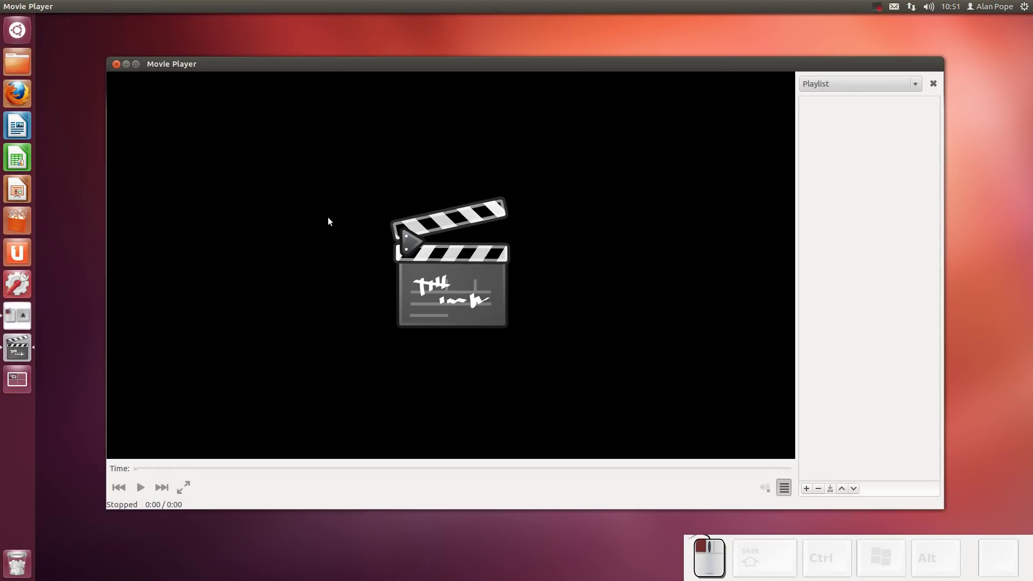
- Display Movie Player's Aspect Ratio choices in the global View menu and dismiss them
left_click(96, 6)
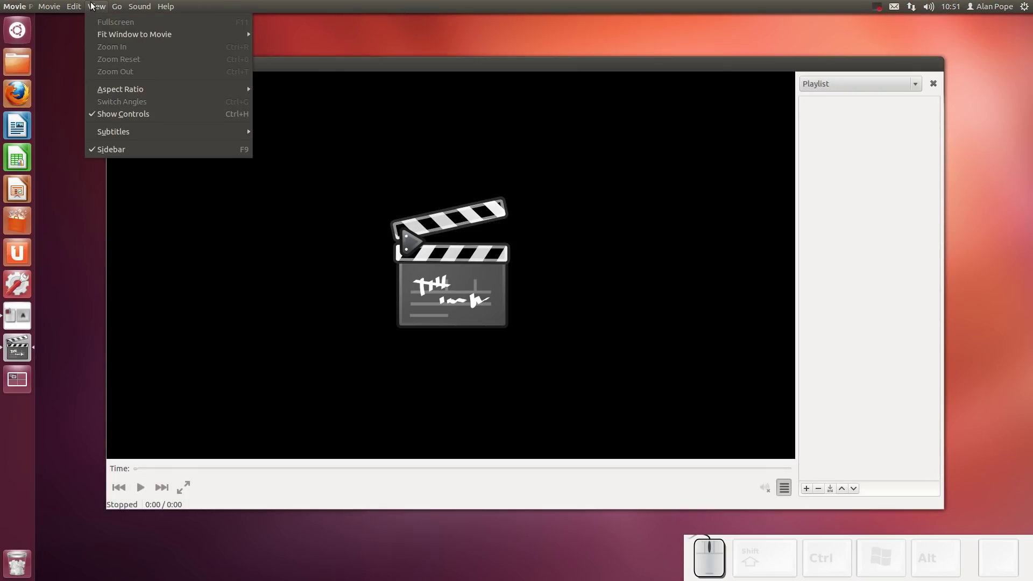
mouse_move(136, 92)
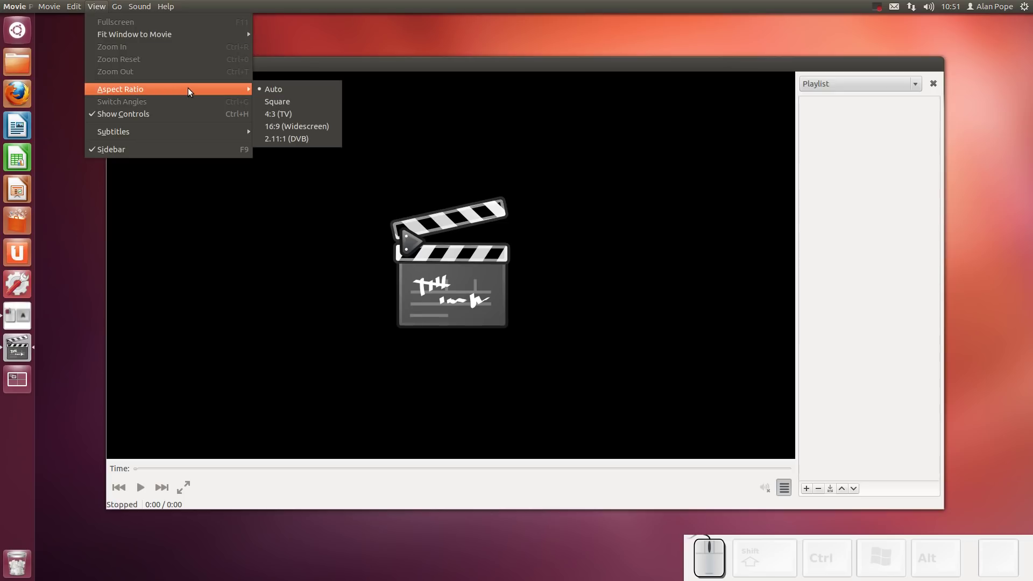
left_click(272, 292)
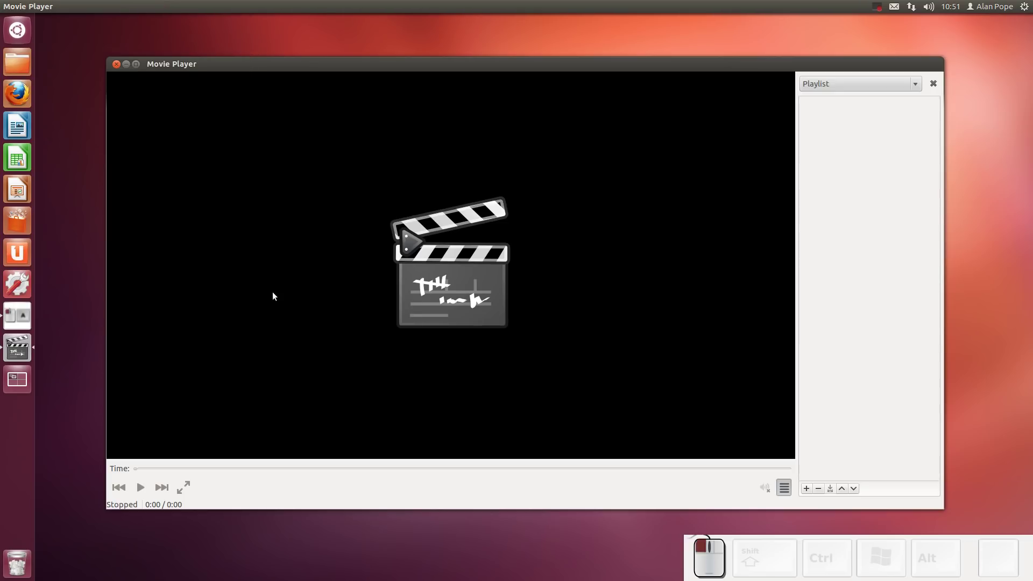
- Search the HUD for "as", step down and back up through the matching commands, and run View > Aspect Ratio > Square
key("alt")
type("as")
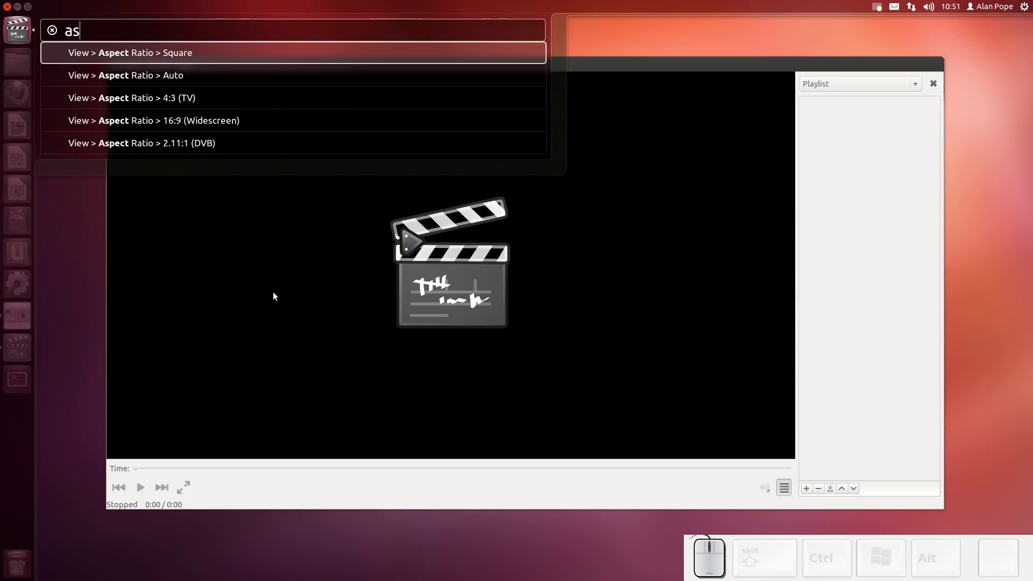
key("Down")
key("Down")
key("Down")
key("Down")
key("Up")
key("Up")
key("Up")
key("Up")
left_click(191, 52)
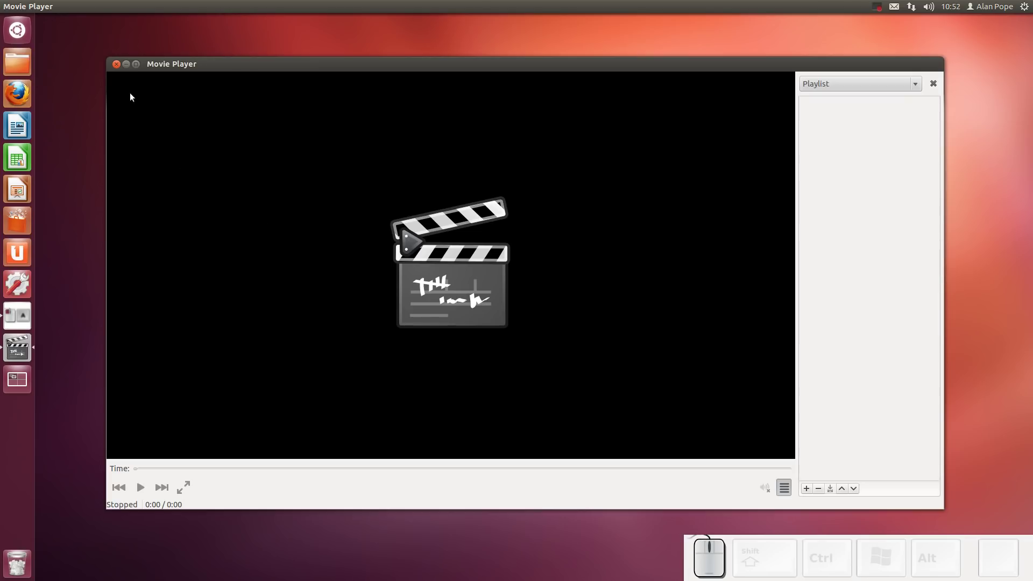
- Close Movie Player, then browse the indicator menus from sound to user accounts and dismiss them
left_click(117, 64)
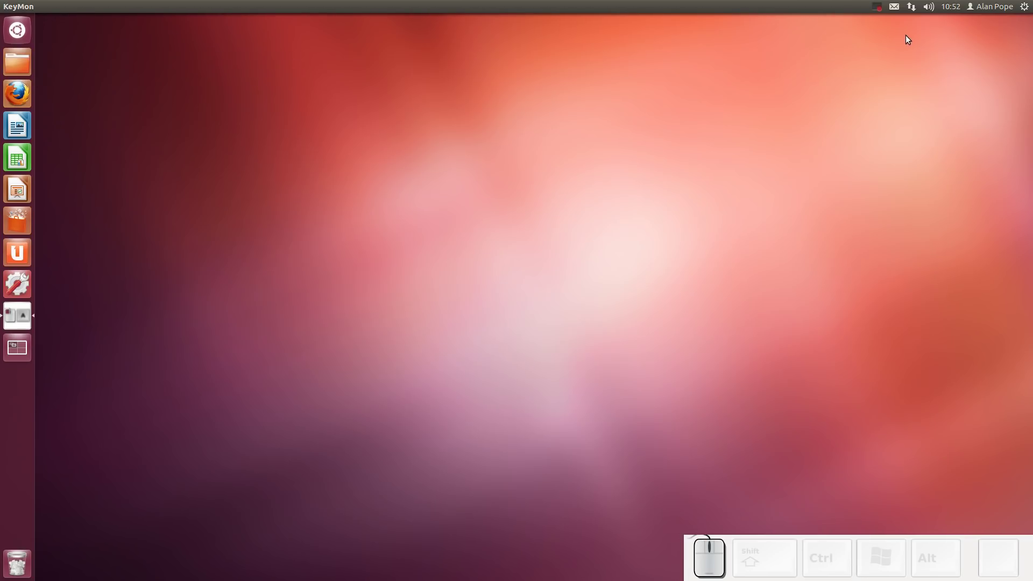
left_click(928, 11)
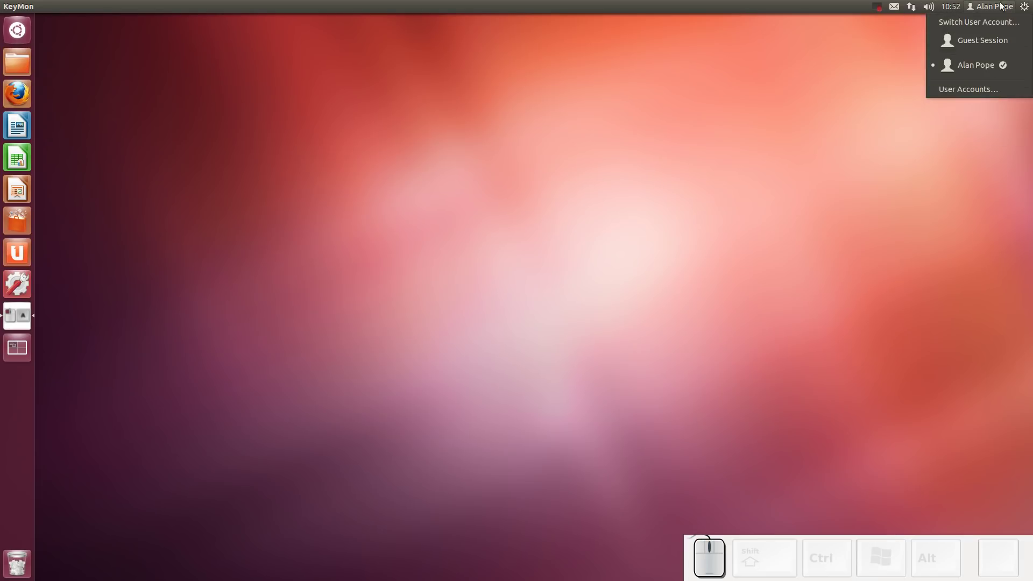
left_click(433, 274)
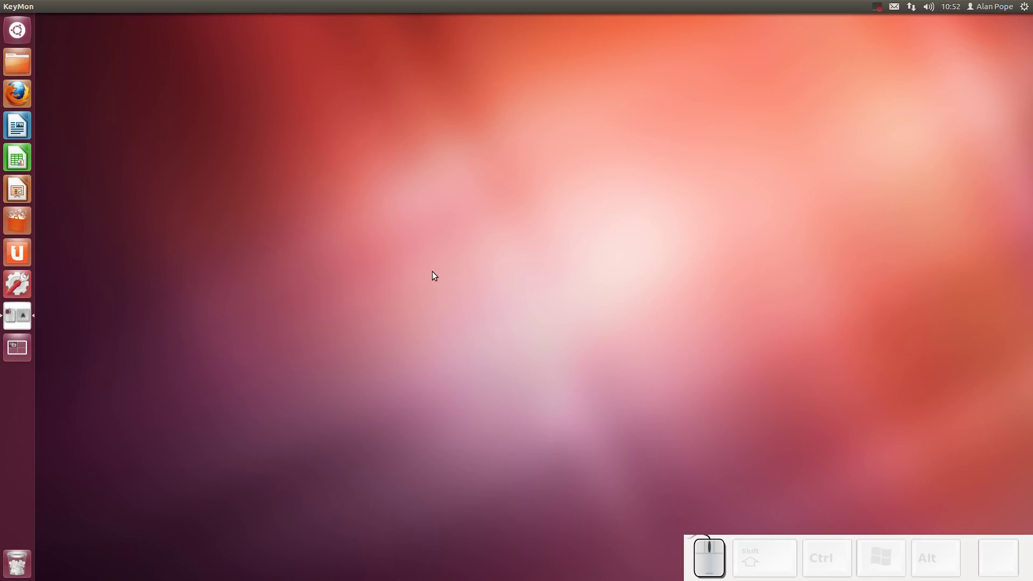
- Mute the sound by searching the HUD for "mut", then unmute it by searching for "un"
key("alt")
type("mut")
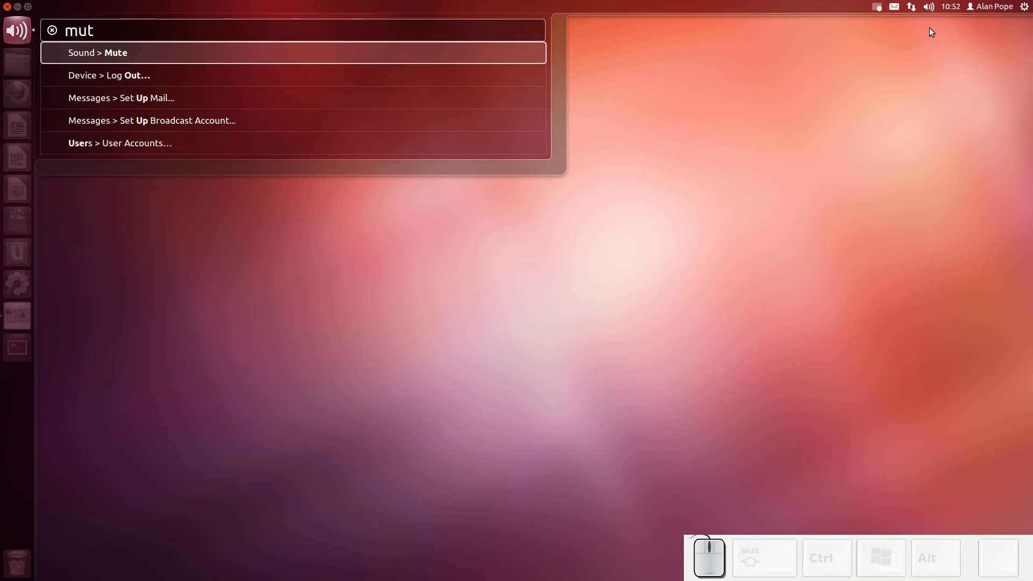
left_click(124, 53)
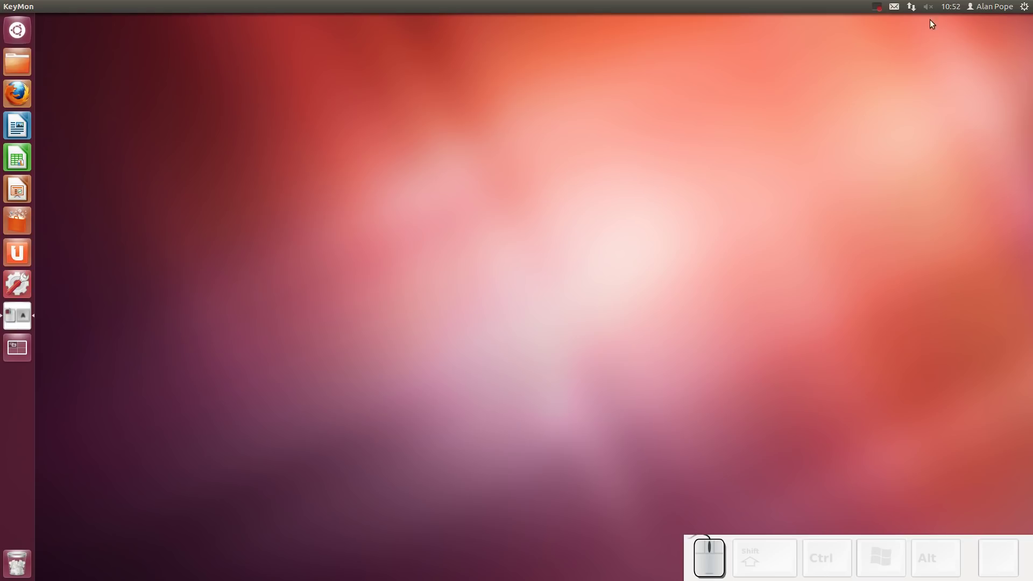
key("alt")
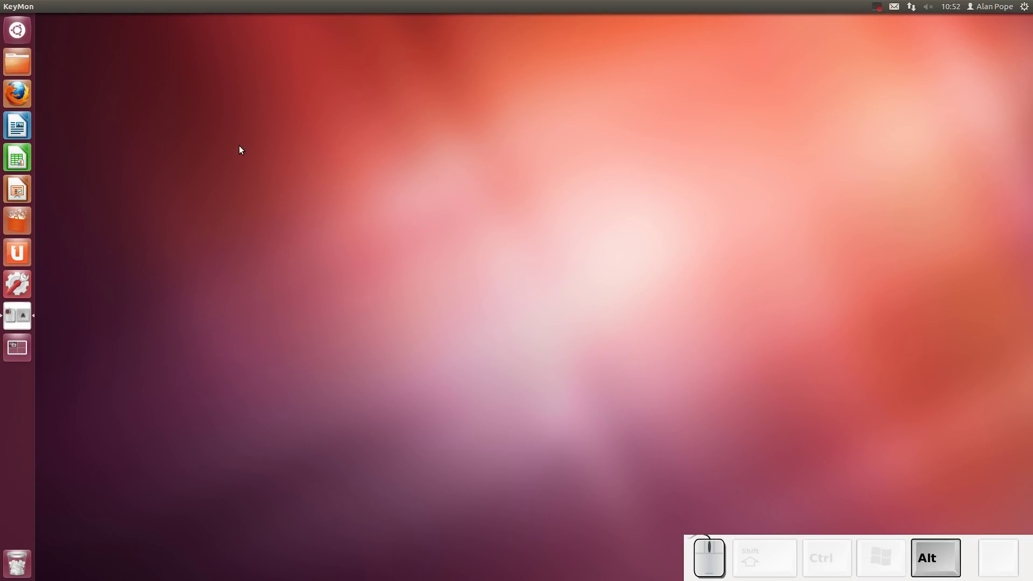
type("un")
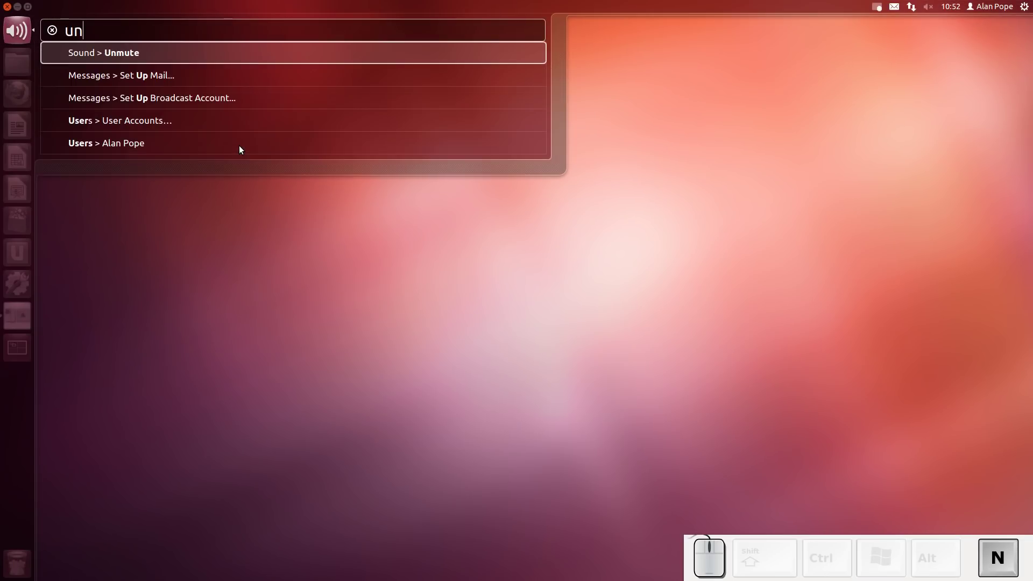
key("Return")
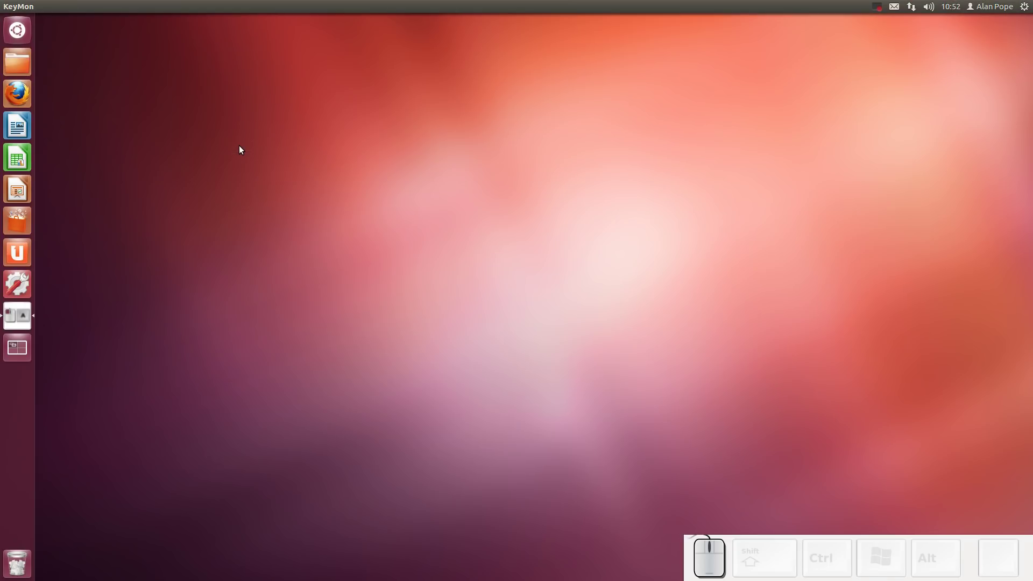
- Repeat muting and unmuting the sound through the HUD, entirely from the keyboard, with "mut" and "un"
key("alt")
type("mut")
key("Return")
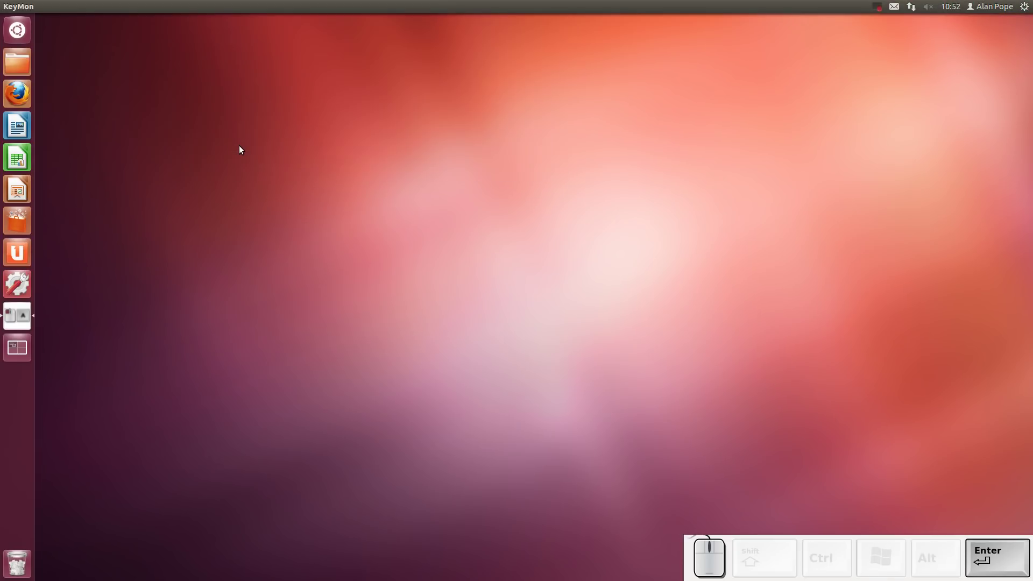
key("alt")
type("un")
key("Return")
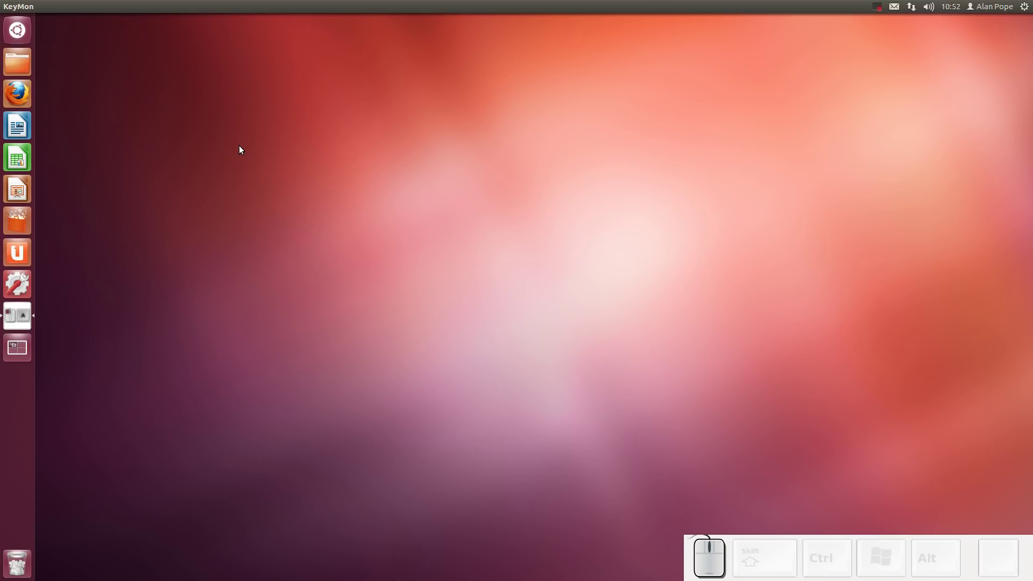
- Search the Dash for "mo", then replace the search text with "pr"
left_click(257, 159)
left_click(17, 34)
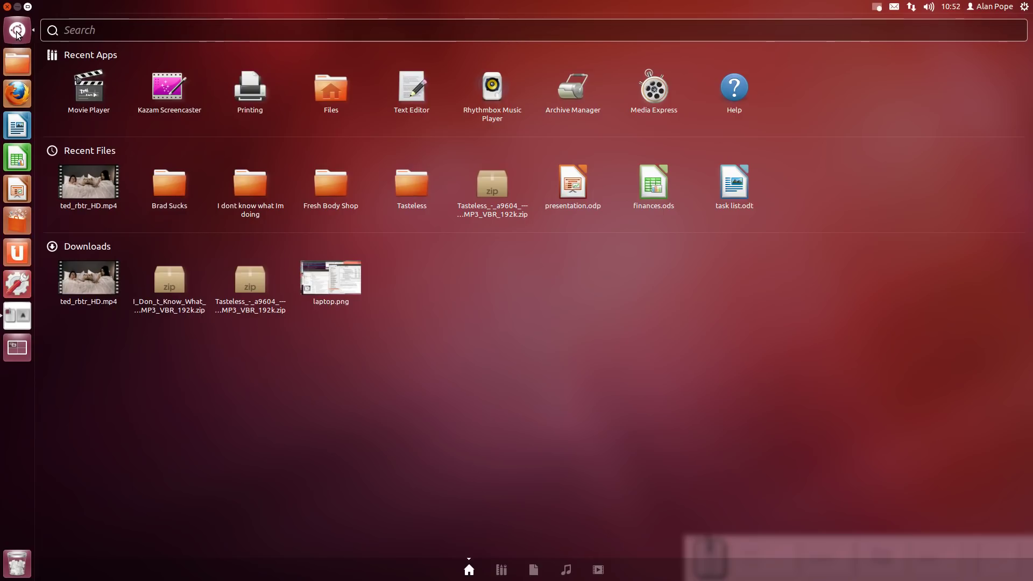
type("mo")
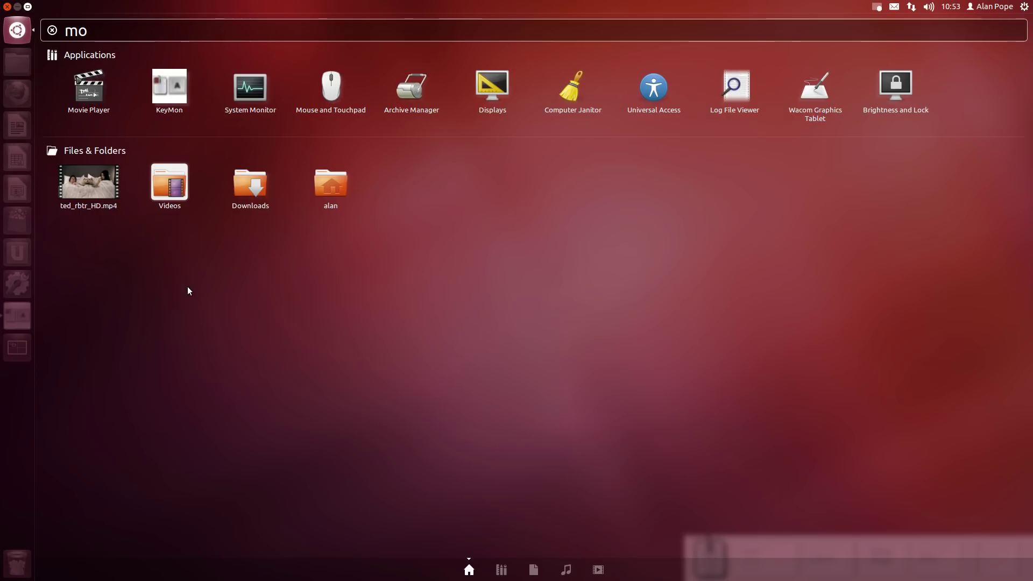
key("BackSpace")
key("BackSpace")
type("pr")
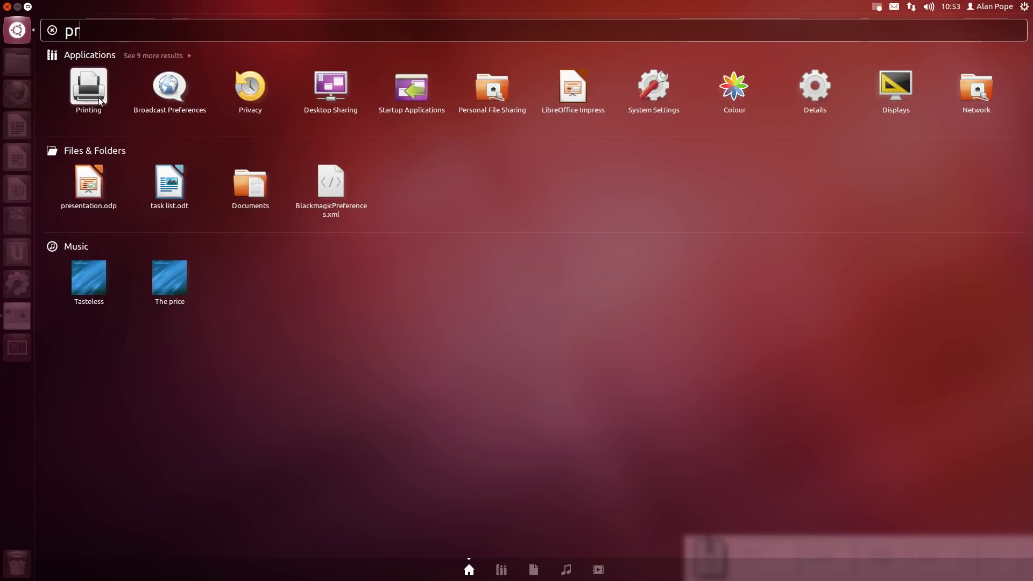
- Open Printing from the Dash results for "pr", then close its window
type("#")
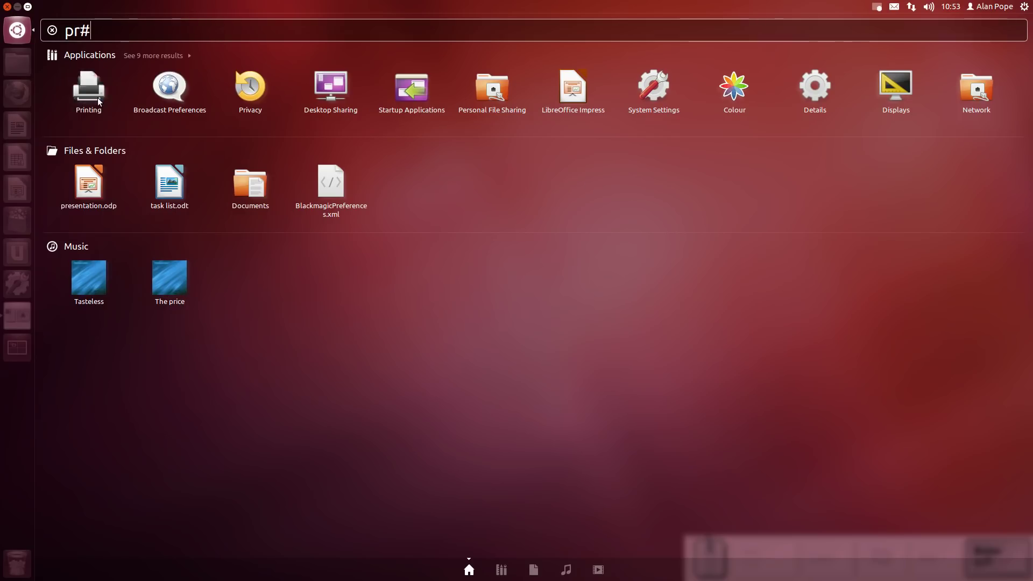
key("BackSpace")
key("Return")
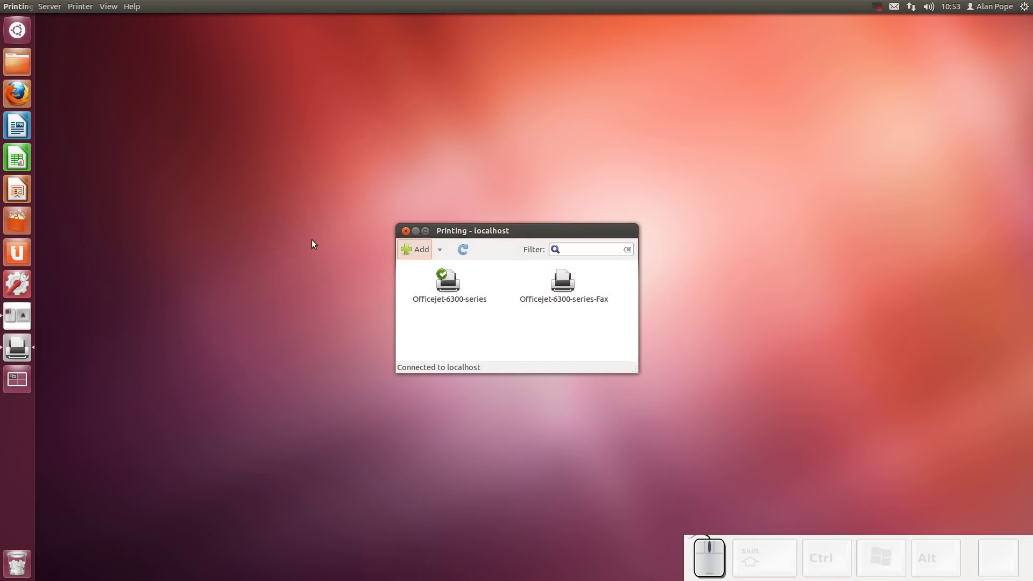
left_click(405, 231)
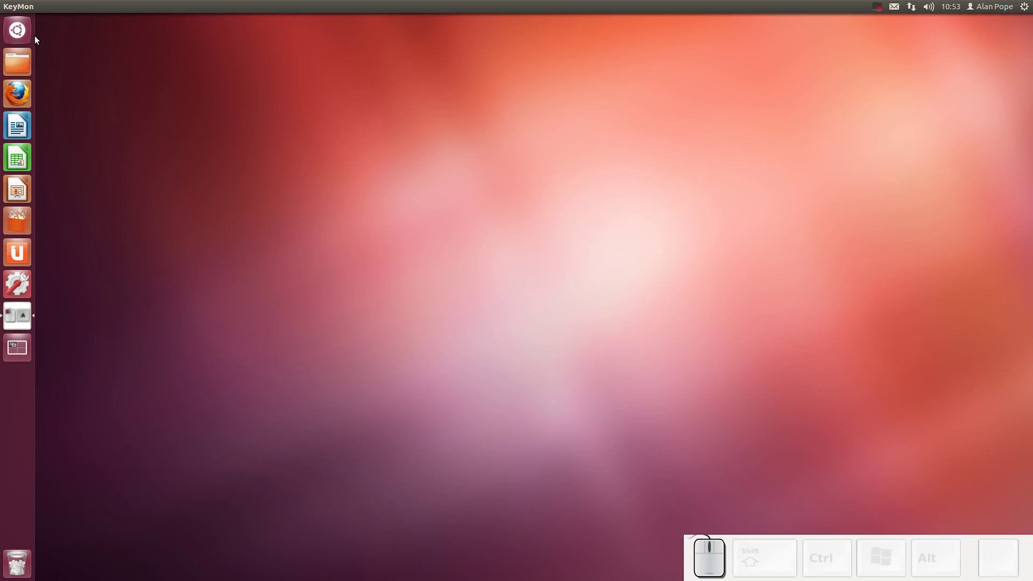
- Open the Home folder and the Documents folder in separate windows and position them apart on the desktop
left_click(27, 69)
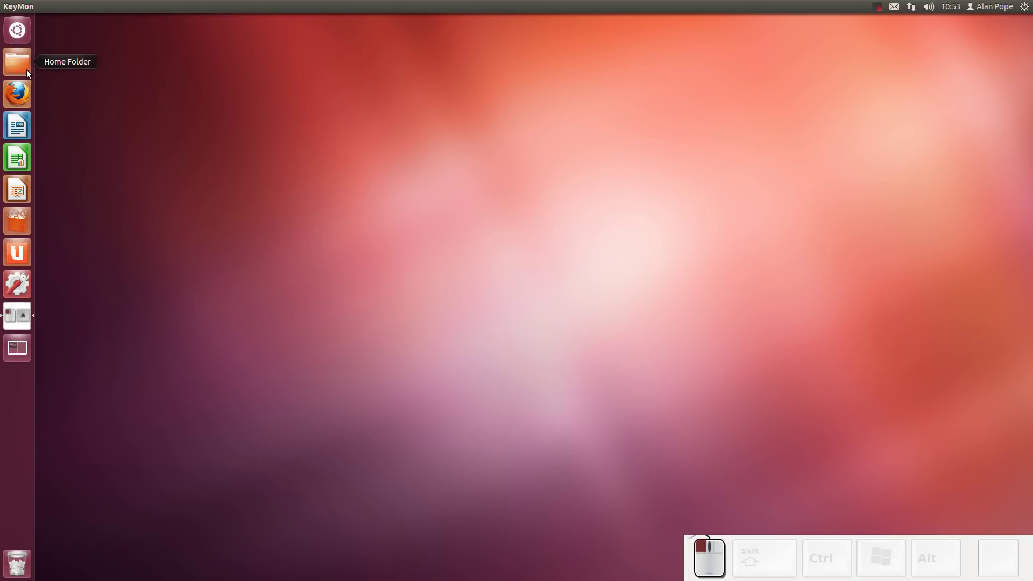
left_click_drag(218, 27, 801, 191)
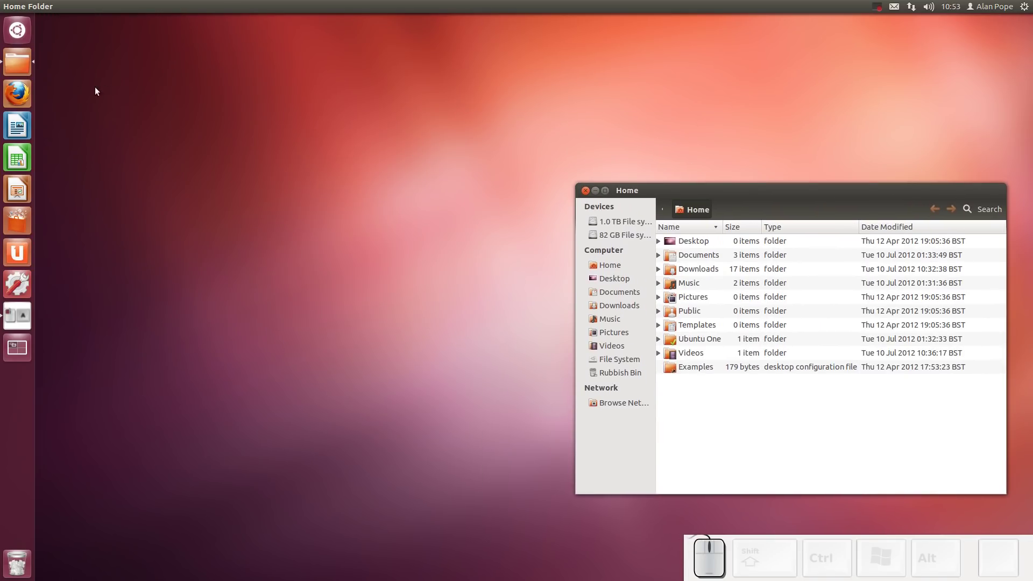
right_click(18, 64)
left_click(66, 62)
left_click_drag(140, 21, 213, 250)
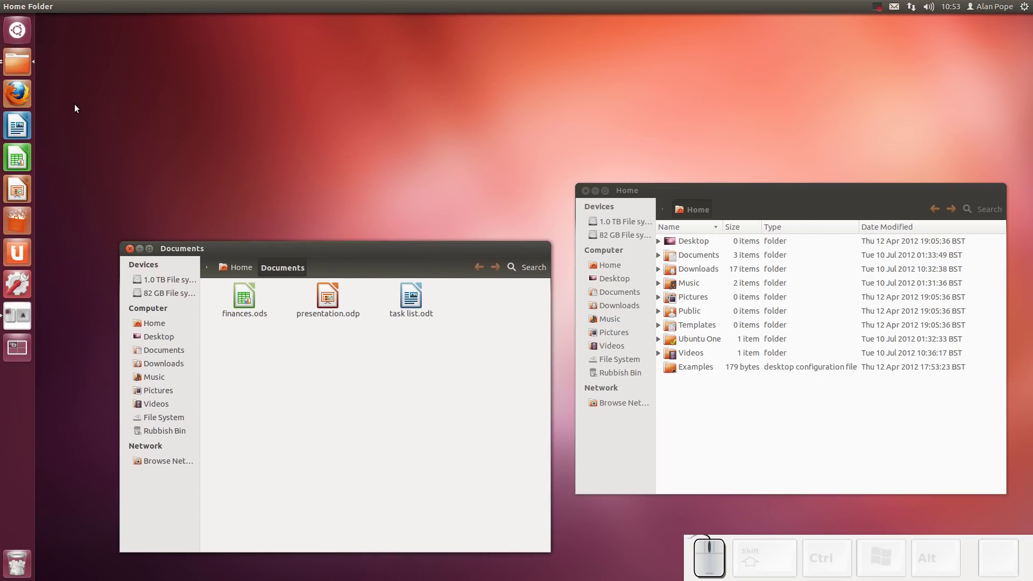
- Open two additional Home folder windows from the launcher, moving the first away from the launcher
left_click(19, 65)
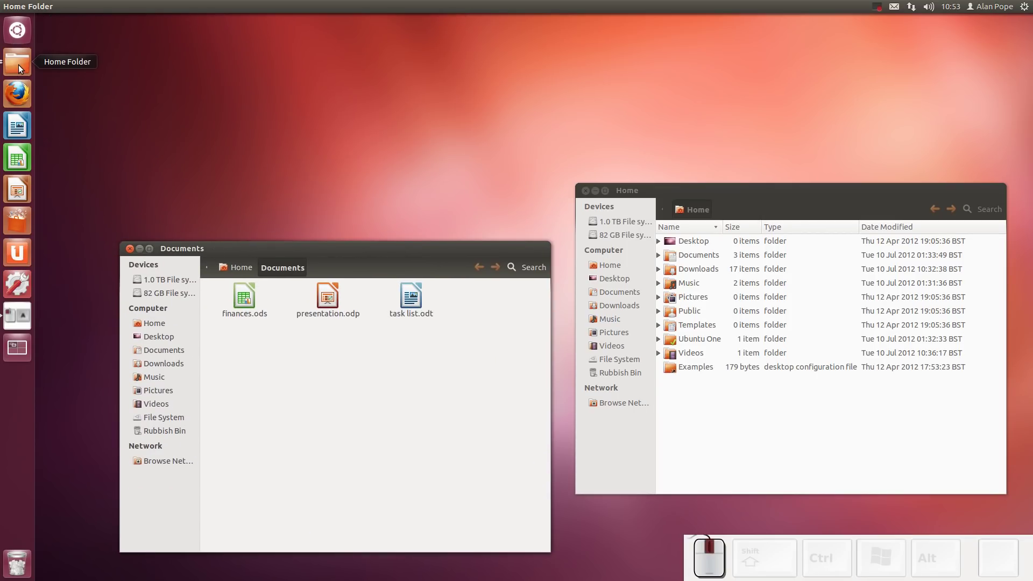
left_click_drag(157, 22, 310, 51)
middle_click(14, 60)
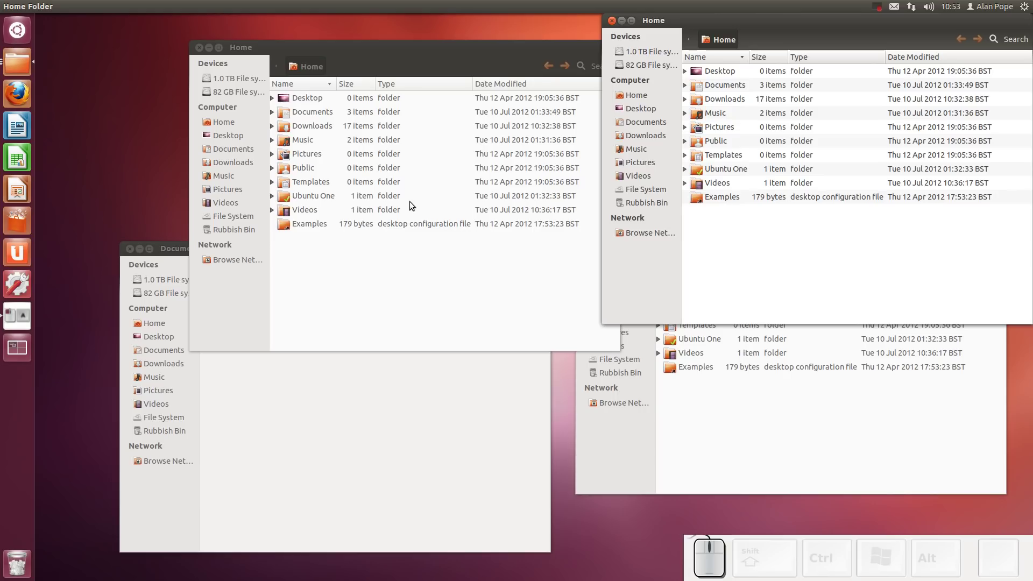
- Close the newest Home window, then relaunch KeyMon by searching the Dash for "key"
key("alt+F4")
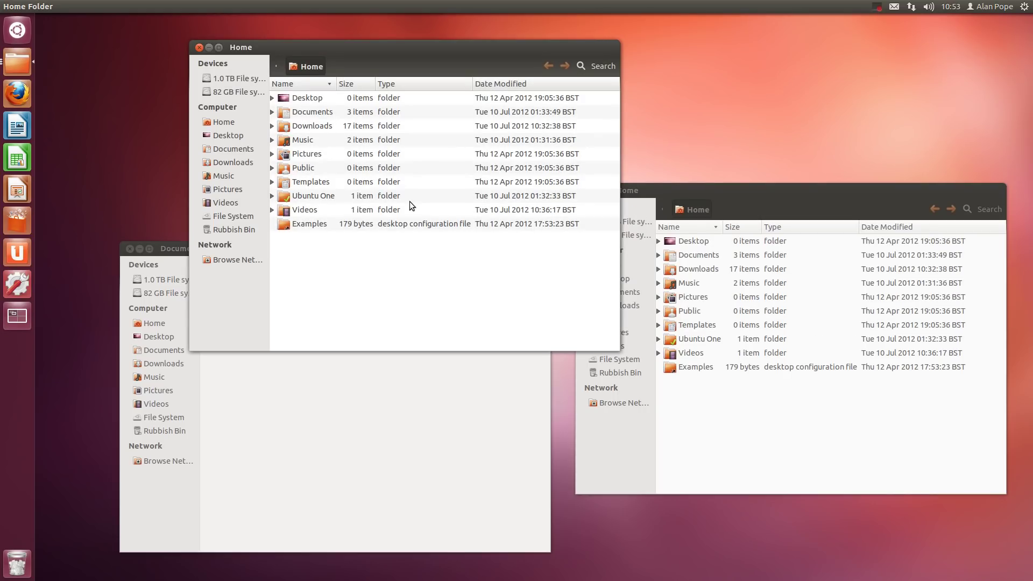
key("super")
type("key")
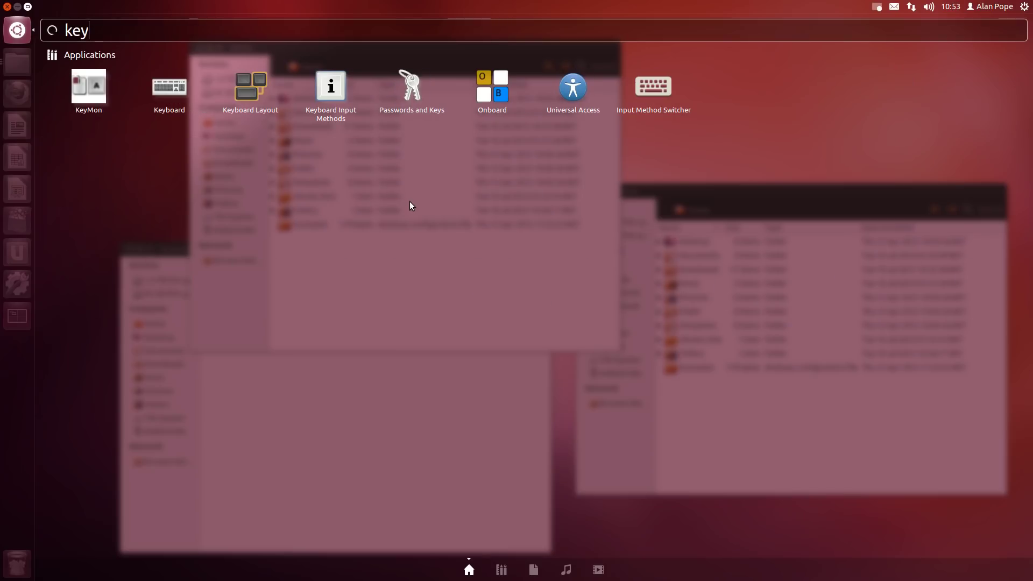
left_click(95, 85)
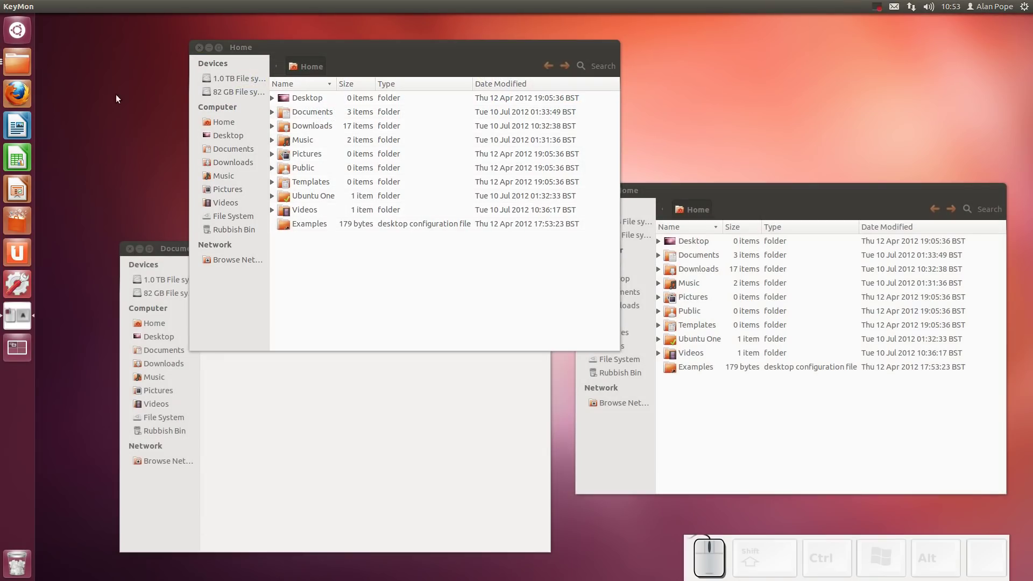
- Close all the remaining Home and Documents folder windows
left_click(288, 50)
key("alt")
key("alt+F4")
key("alt+F4")
key("alt+F4")
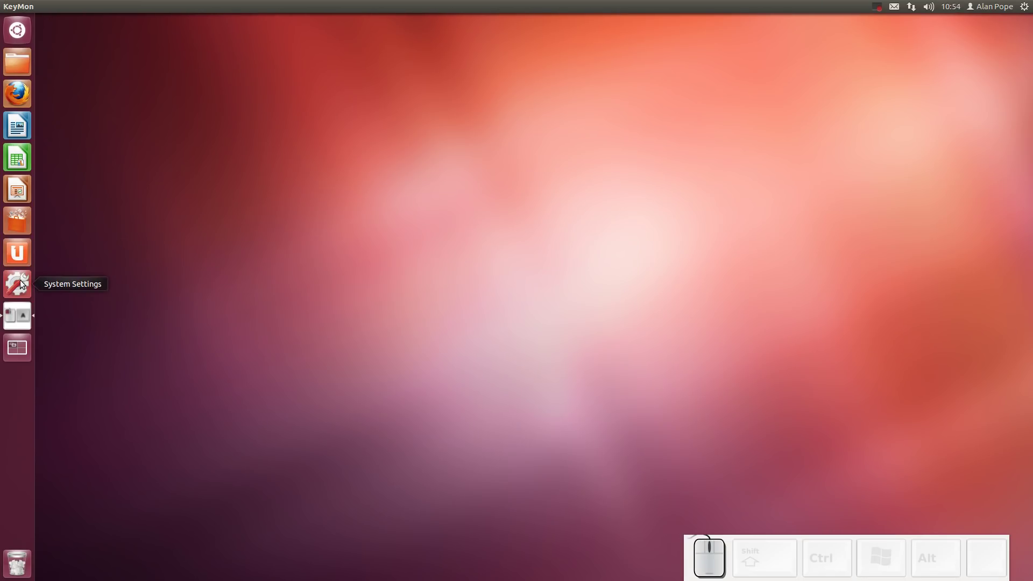
- Search the Dash for "mo", add Movie Player to the launcher above System Settings, and close the Dash
left_click_drag(20, 284, 5, 139)
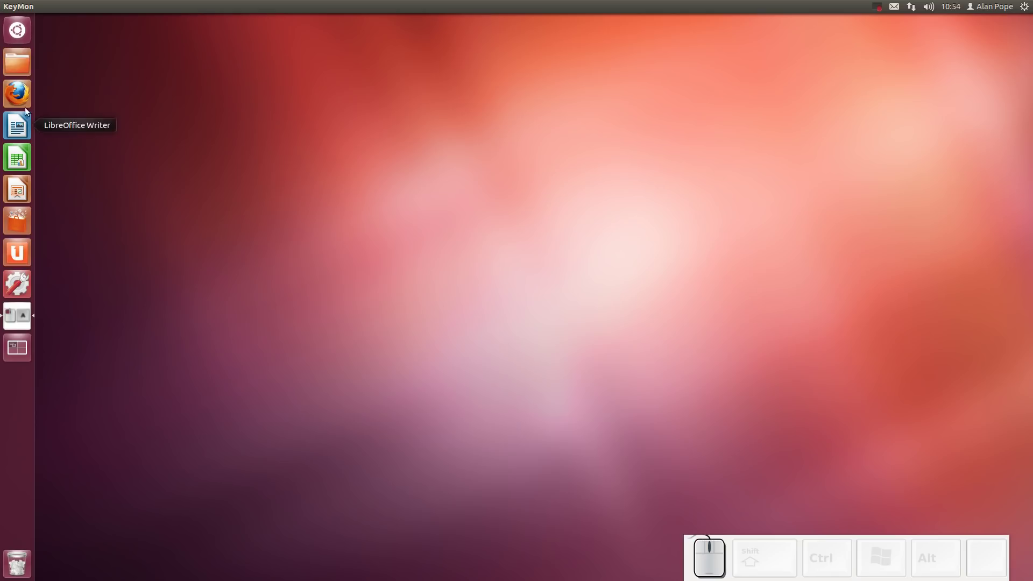
left_click(22, 34)
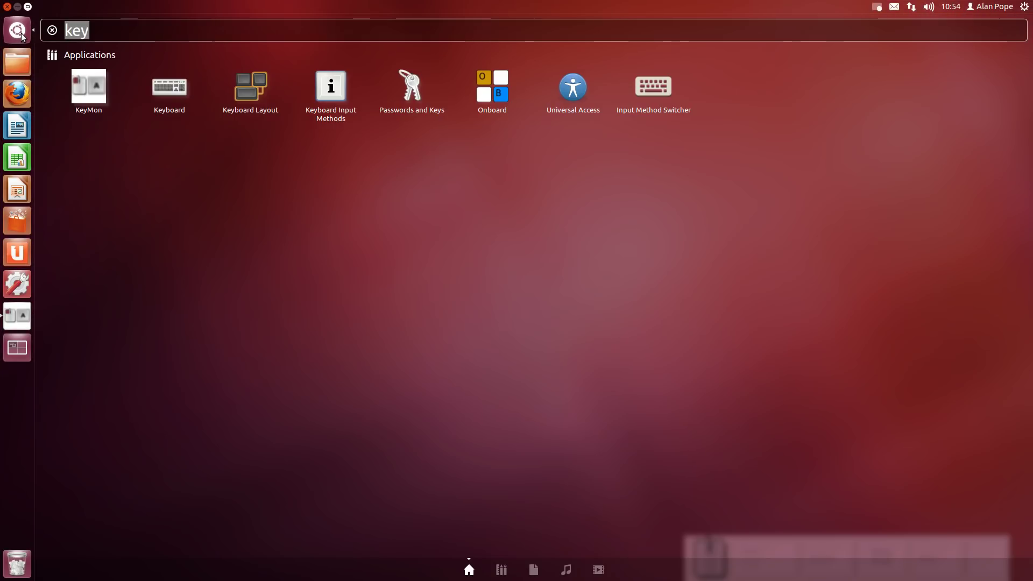
type("mo")
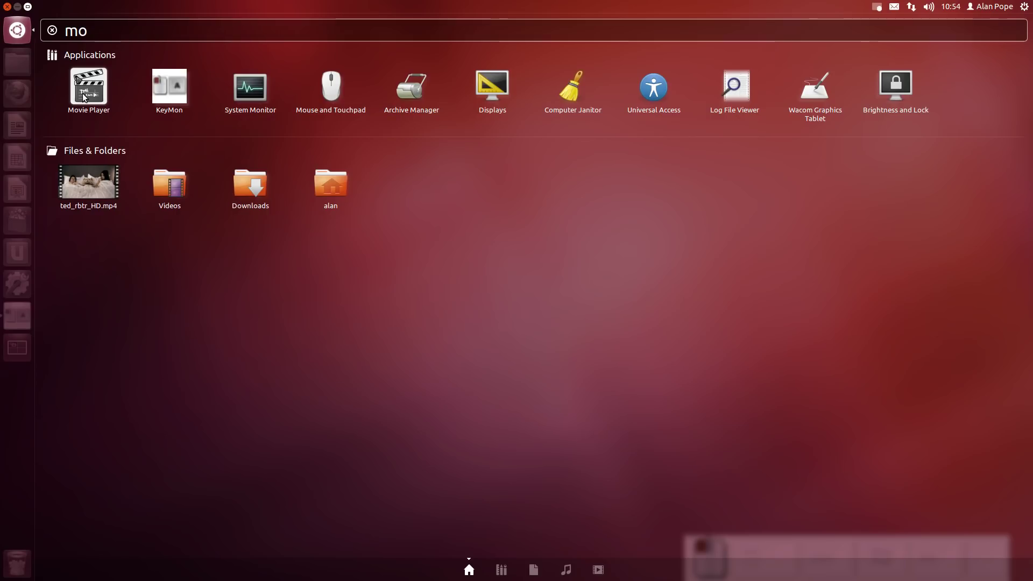
left_click_drag(83, 98, 19, 279)
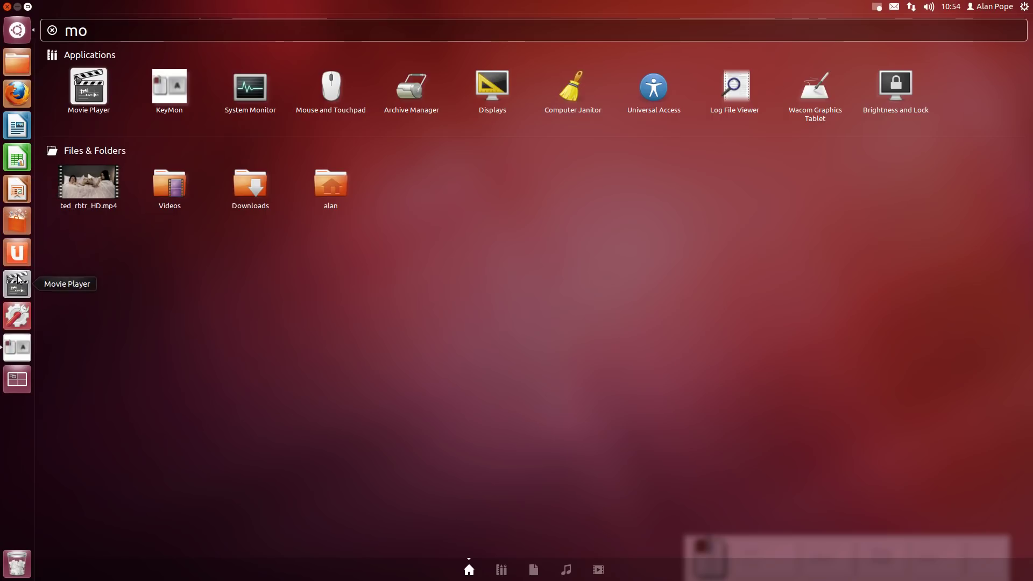
key("Escape")
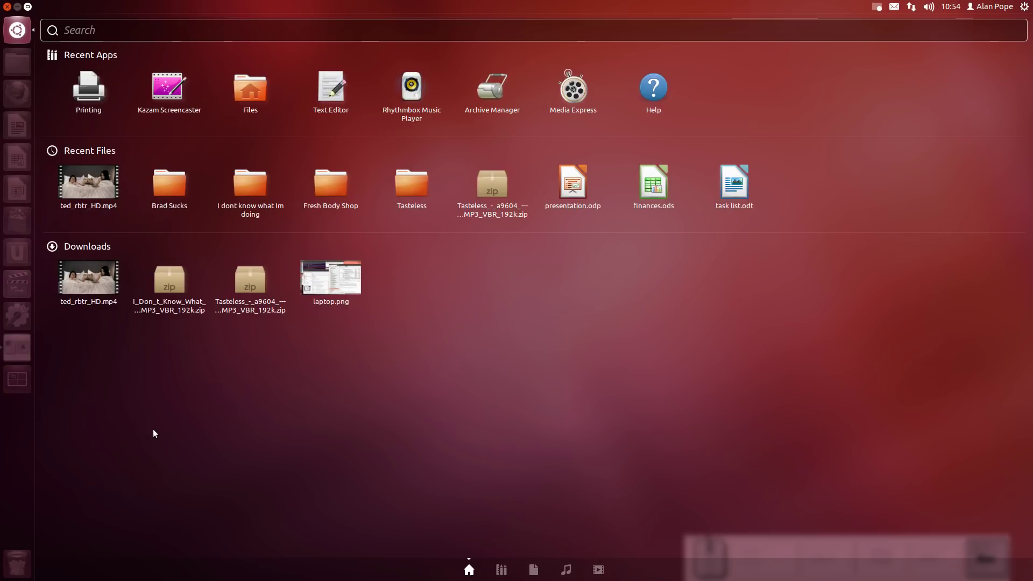
key("Escape")
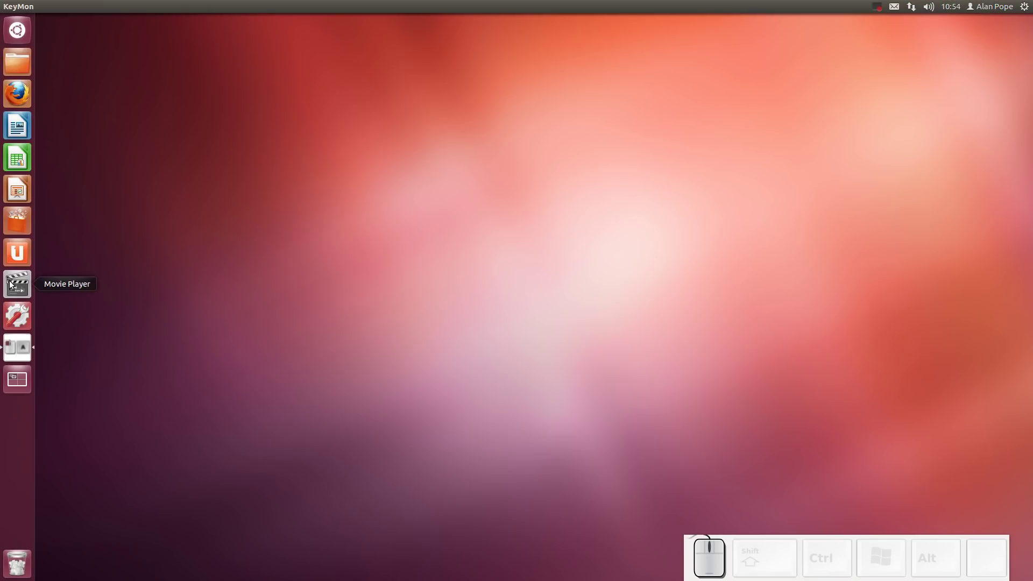
- Start Movie Player from its new launcher entry, then close it
left_click(31, 282)
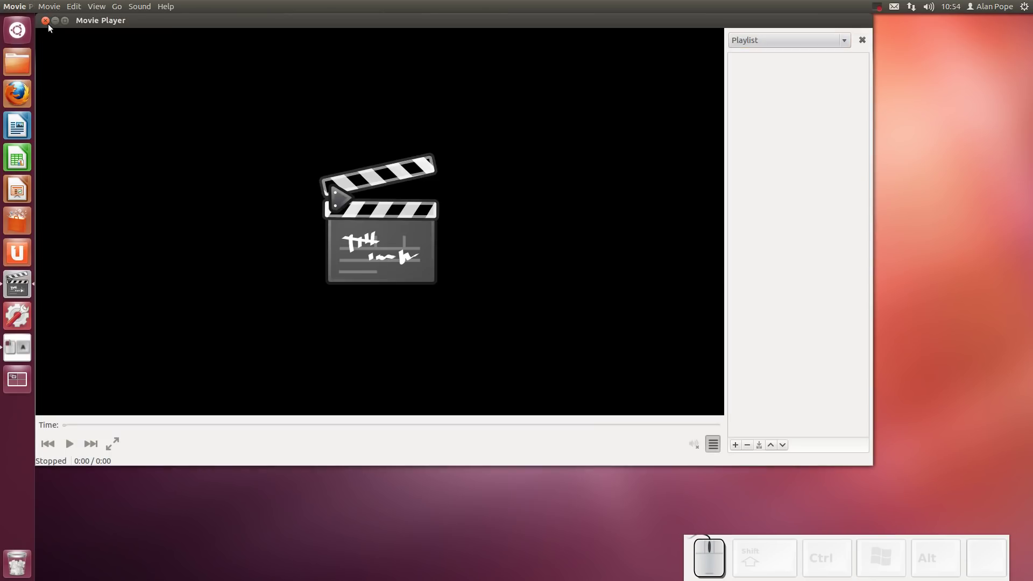
left_click(47, 24)
left_click(97, 68)
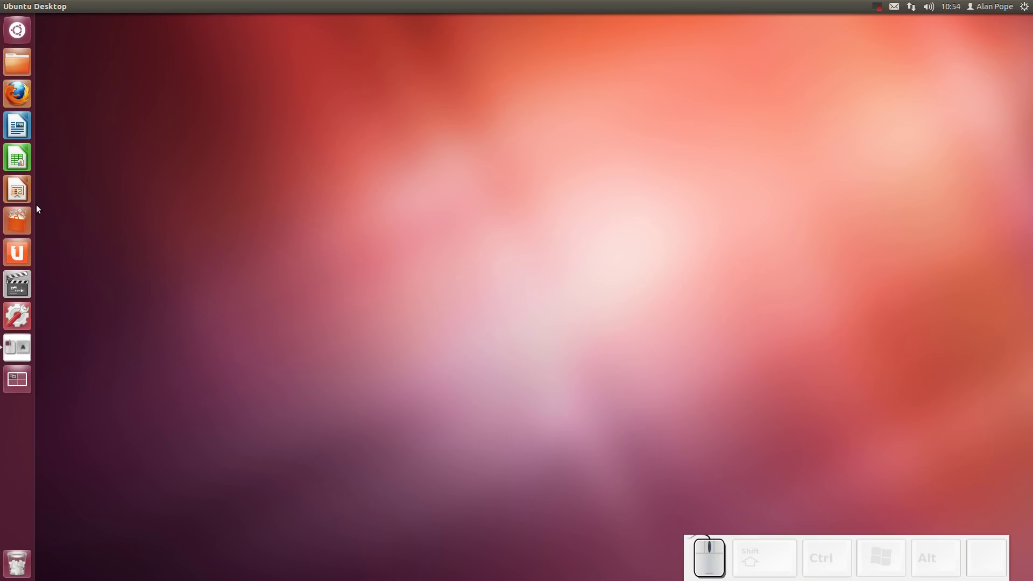
- Play the recent file ted_rbtr_HD.mp4 by dropping it from the Dash onto Movie Player in the launcher, then close the player
left_click(22, 32)
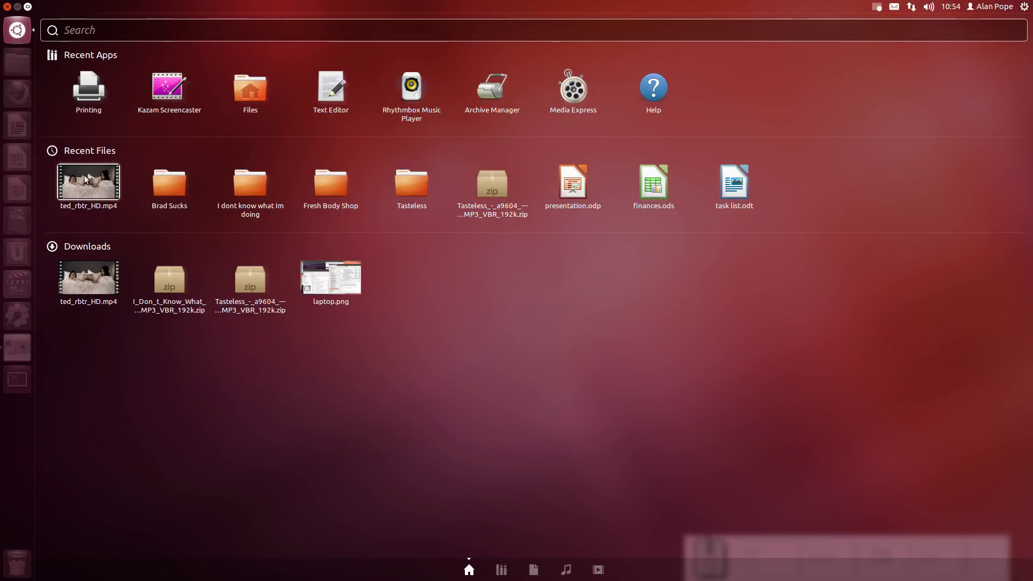
left_click_drag(84, 175, 17, 292)
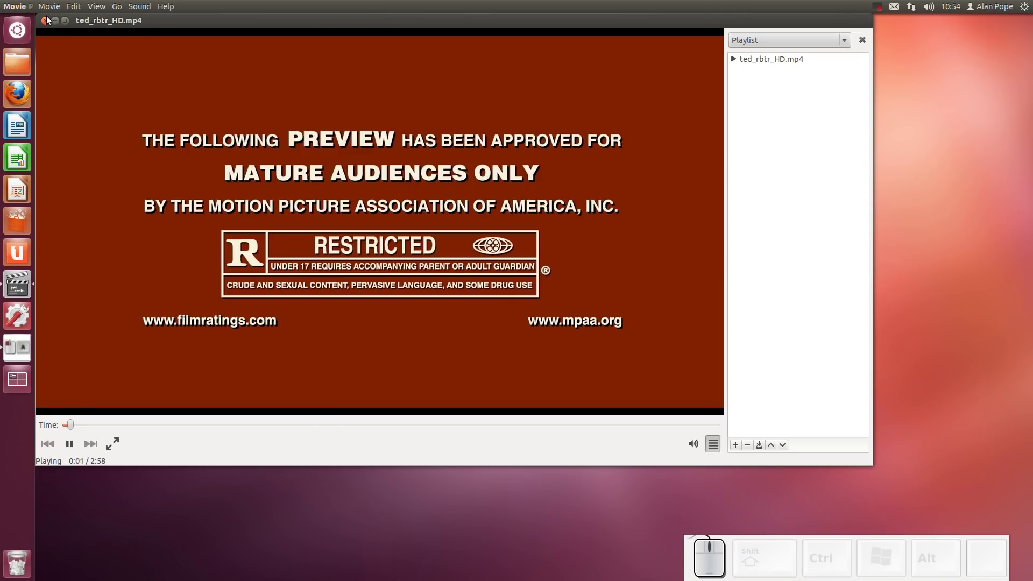
left_click(46, 20)
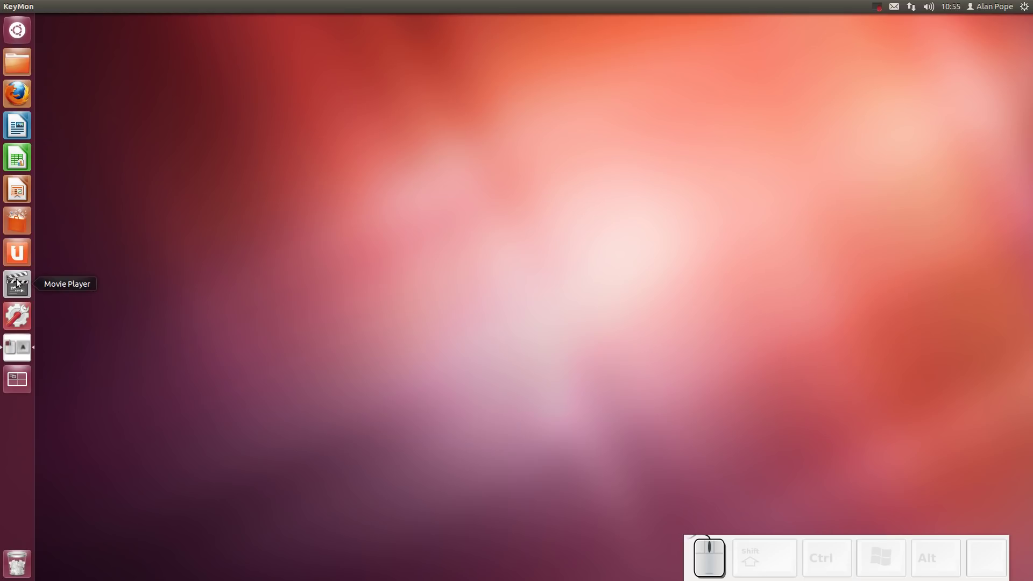
- Remove Movie Player from the launcher by dropping it on the rubbish bin
left_click_drag(17, 282, 17, 571)
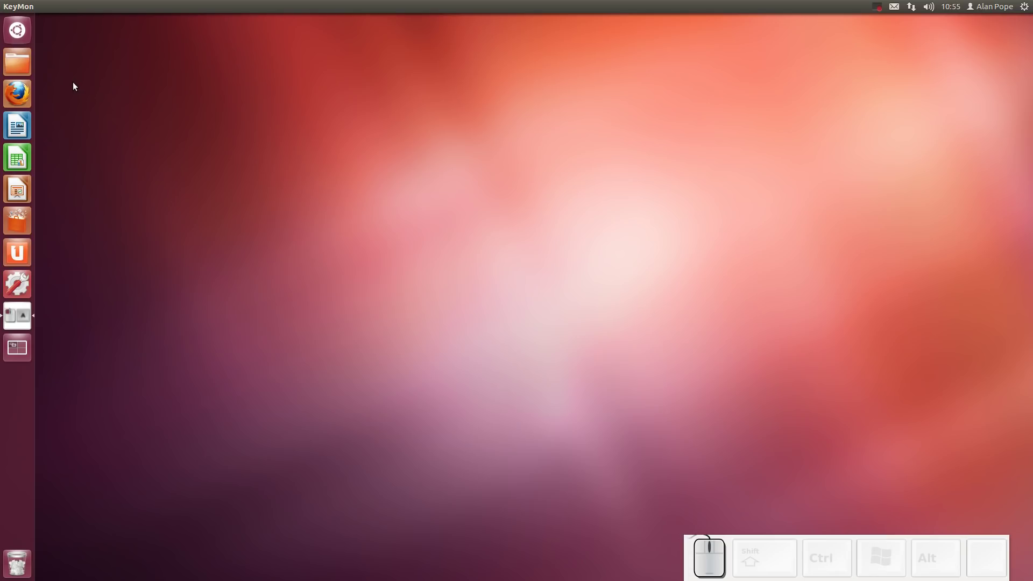
- Open the Home folder, maximise and restore its window, and move it near the middle of the desktop
left_click(9, 63)
double_click(118, 17)
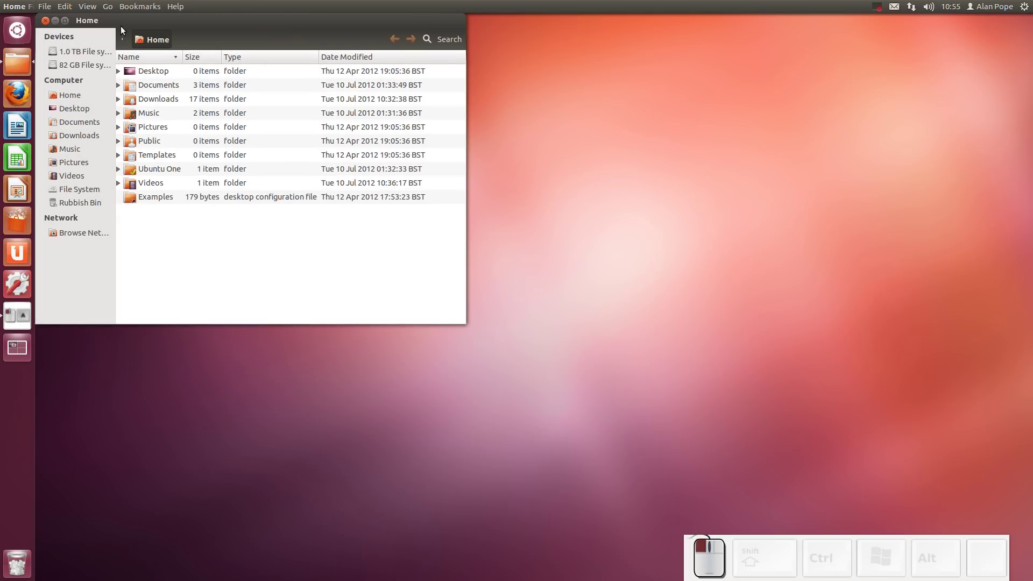
double_click(238, 8)
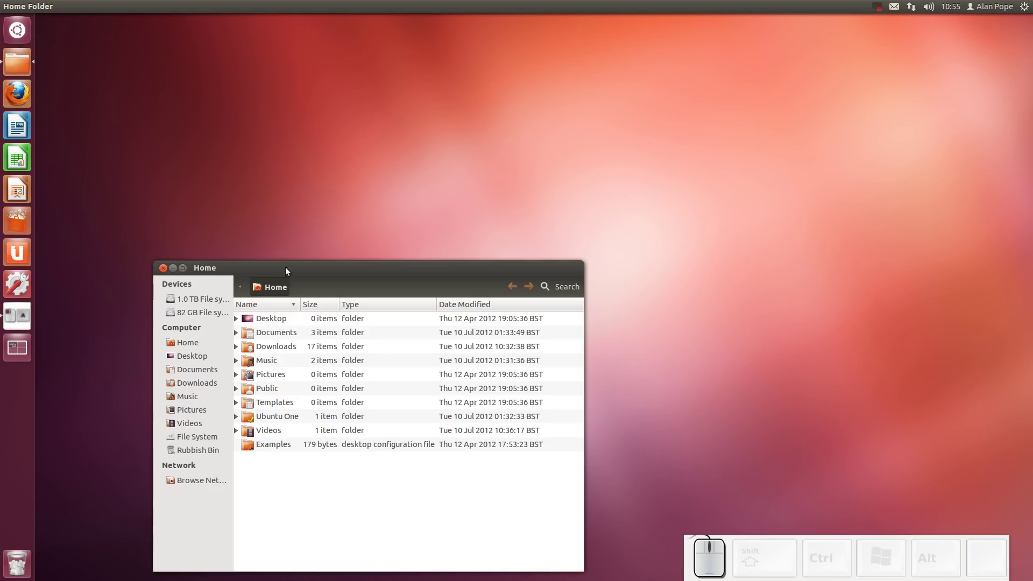
left_click_drag(318, 267, 532, 120)
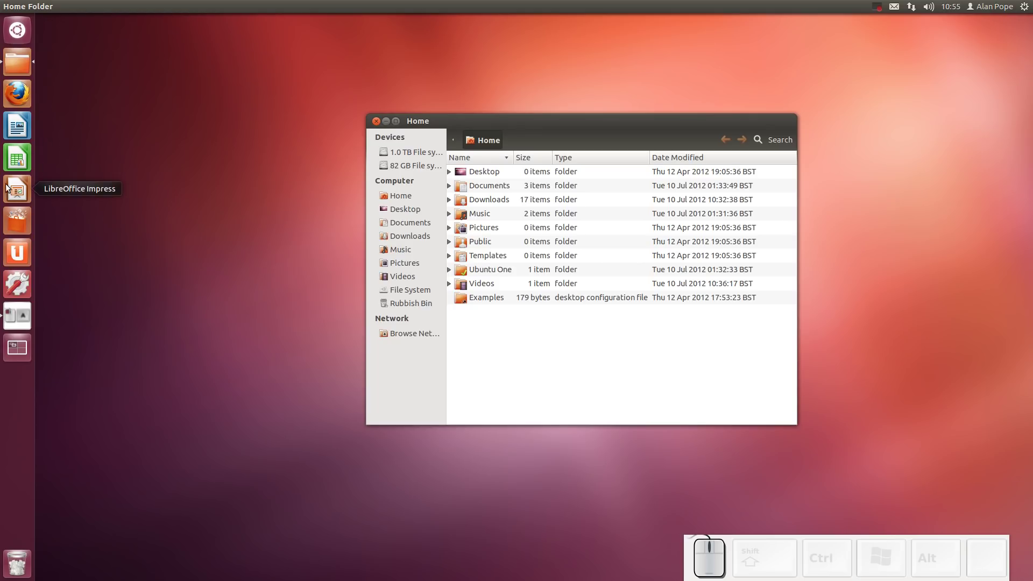
- Open LibreOffice Writer and keep launching new blank document windows up to Untitled 6
left_click(19, 127)
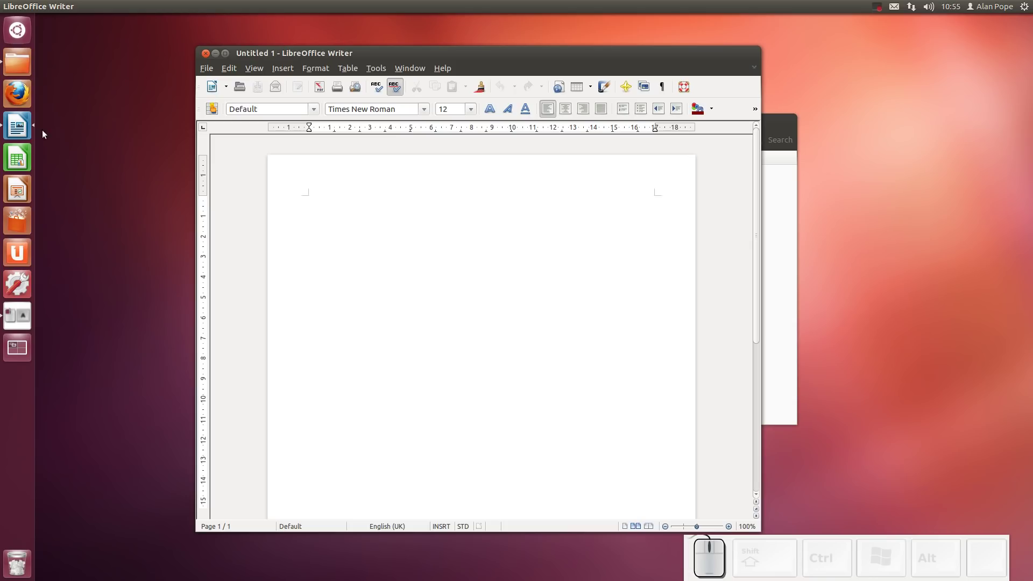
middle_click(19, 128)
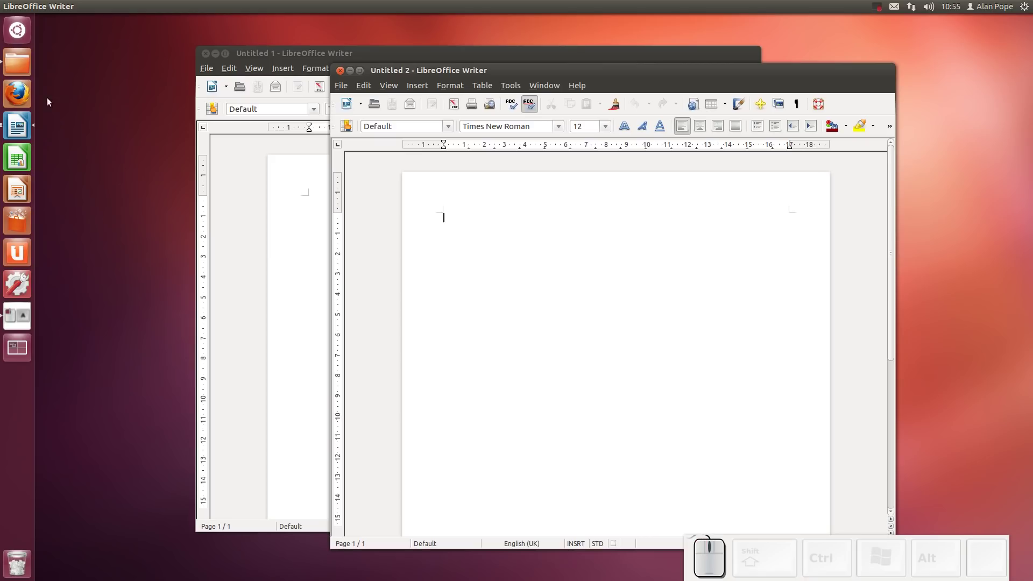
middle_click(18, 128)
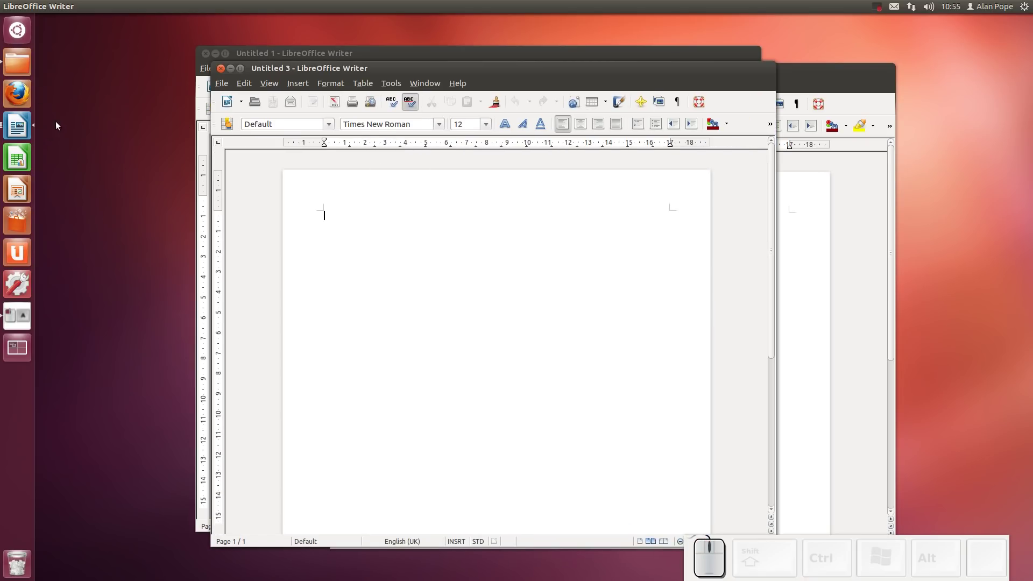
middle_click(24, 128)
middle_click(23, 129)
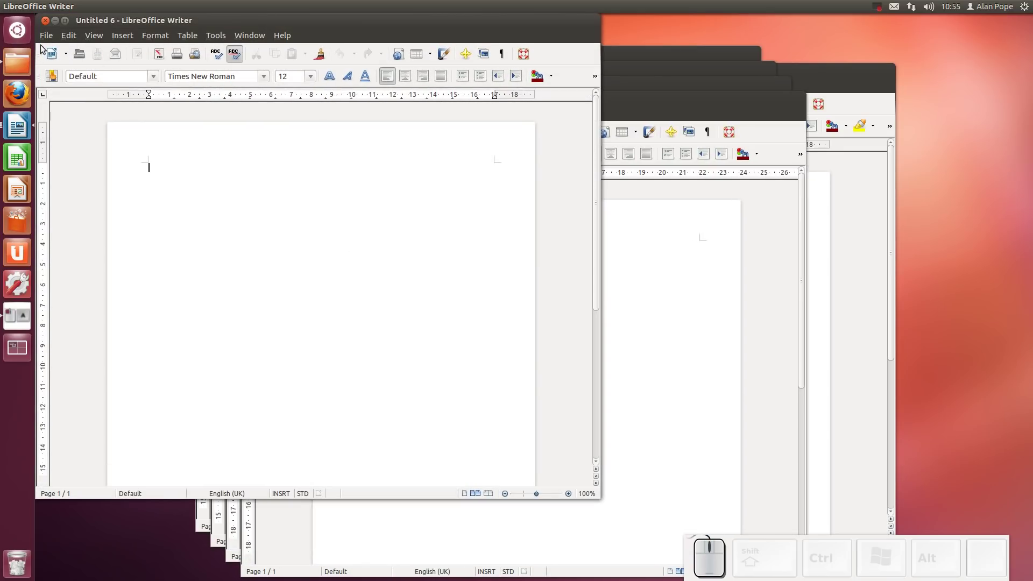
- Close all the untitled LibreOffice Writer windows
left_click(45, 21)
left_click(252, 99)
left_click(235, 84)
left_click(221, 69)
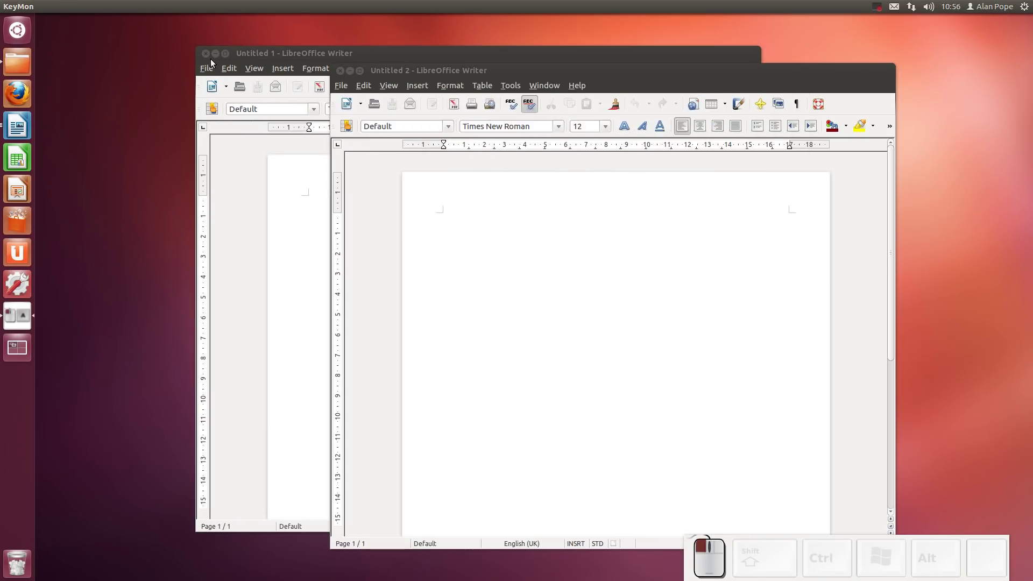
left_click(206, 54)
left_click(340, 71)
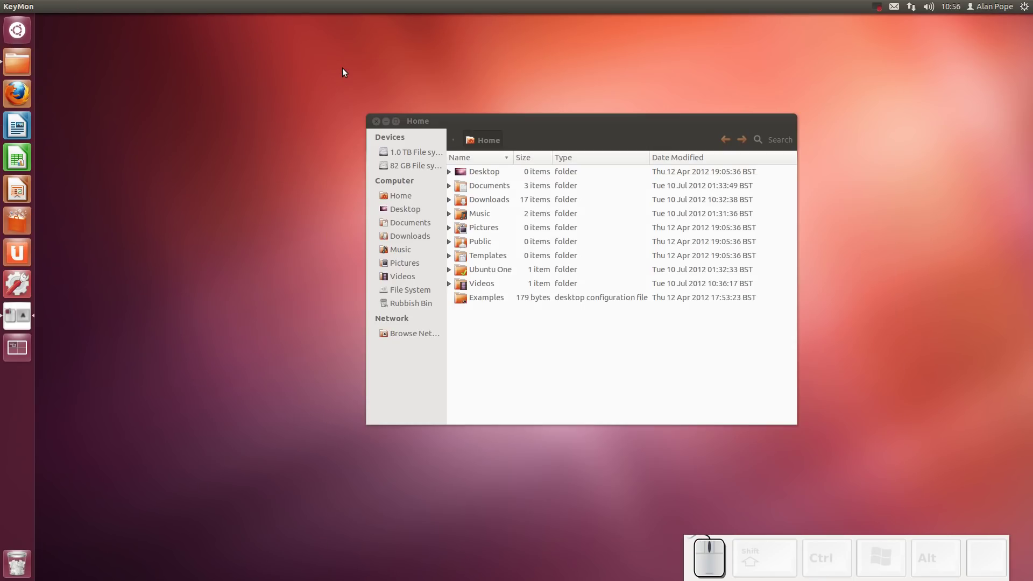
- Give focus to the open Home folder window, then start LibreOffice Writer with a blank document
left_click(24, 63)
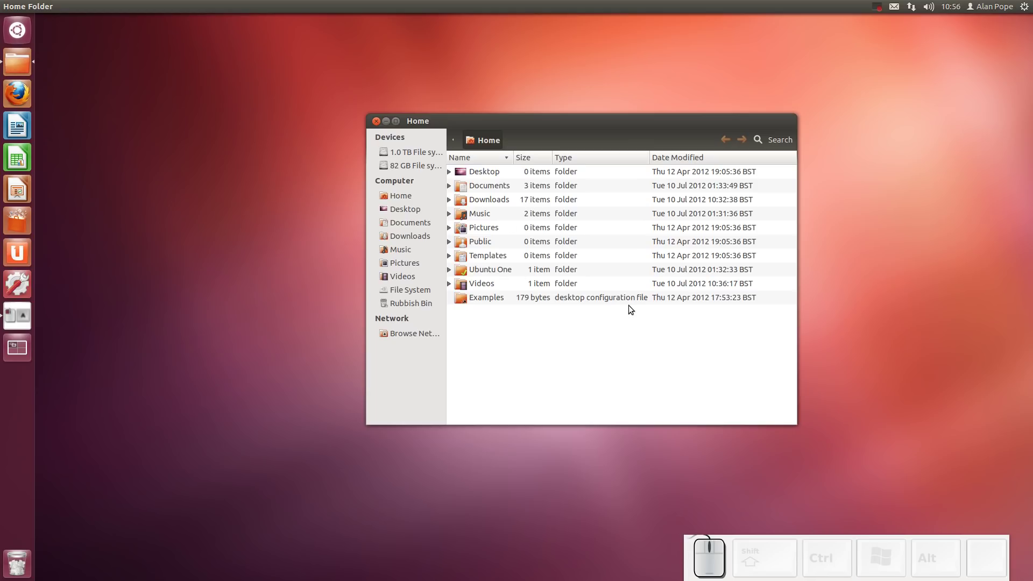
left_click(23, 128)
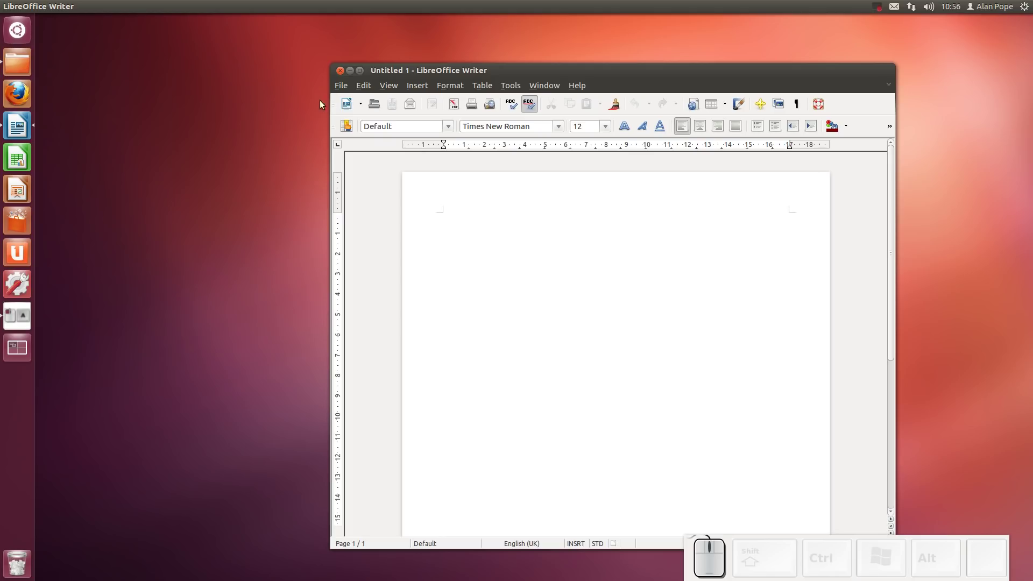
- Move the Writer window so it overlaps the Home window, and alternate focus between the two windows, ending on Home
left_click_drag(394, 72, 190, 51)
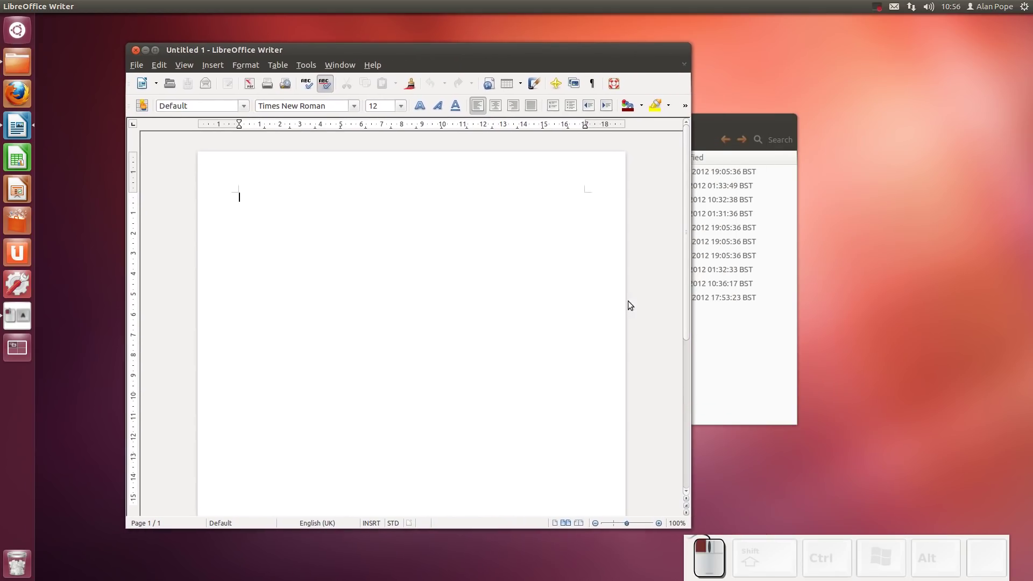
left_click(747, 350)
left_click(248, 289)
left_click(782, 372)
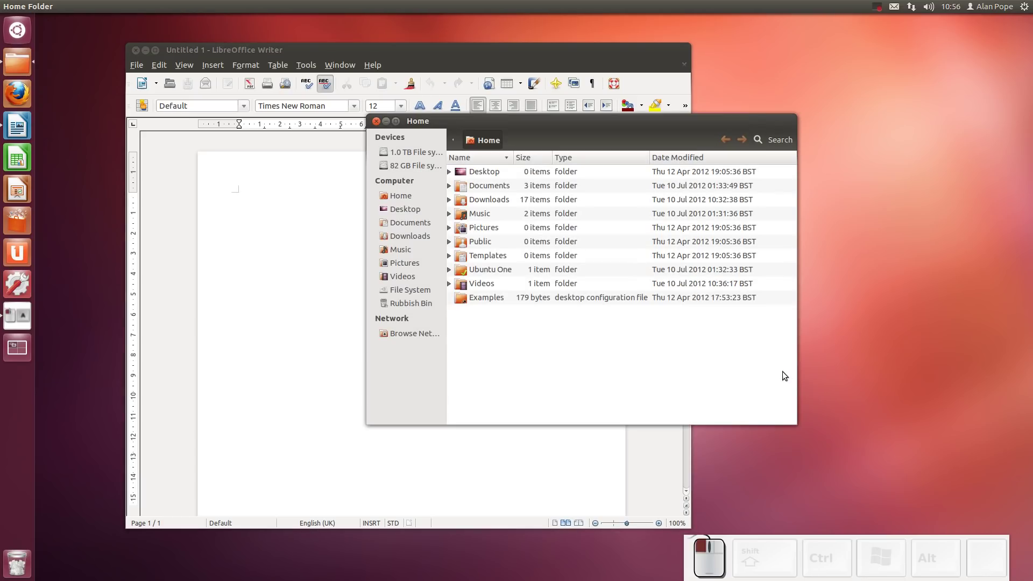
left_click(323, 353)
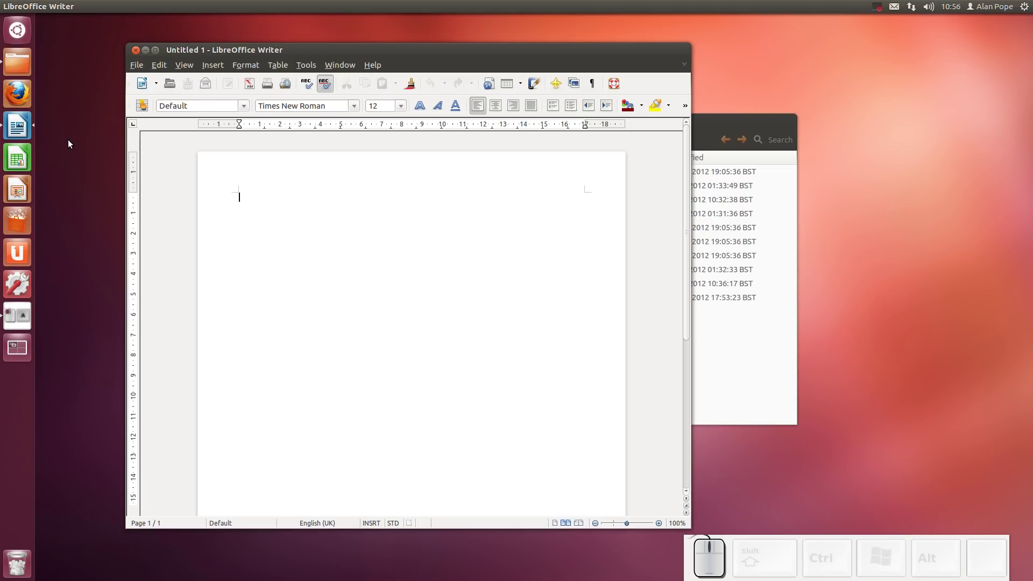
left_click(713, 125)
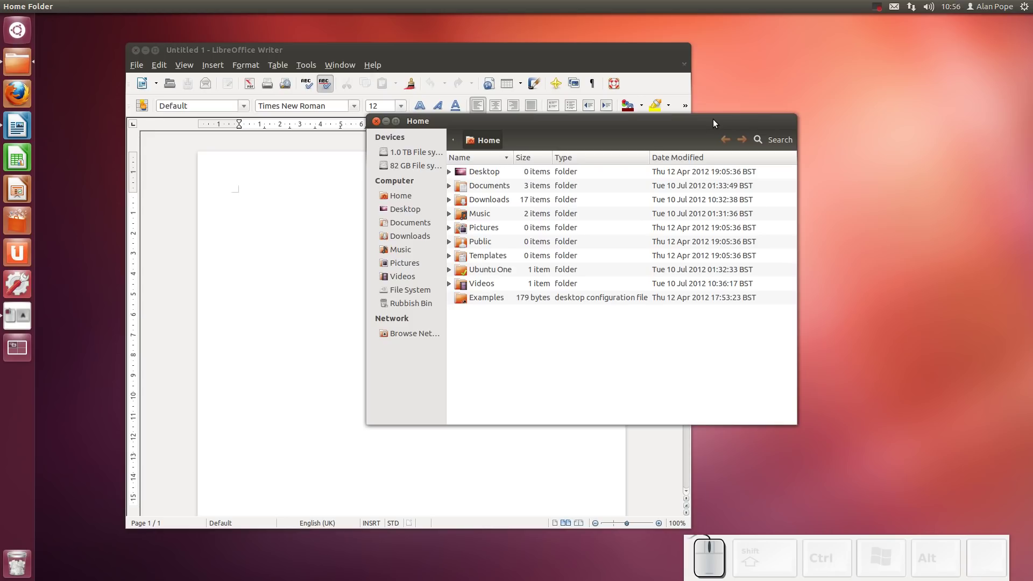
- Show the workspace overview, move the Home window to the upper-right workspace and return to the upper-left workspace
key("super+s")
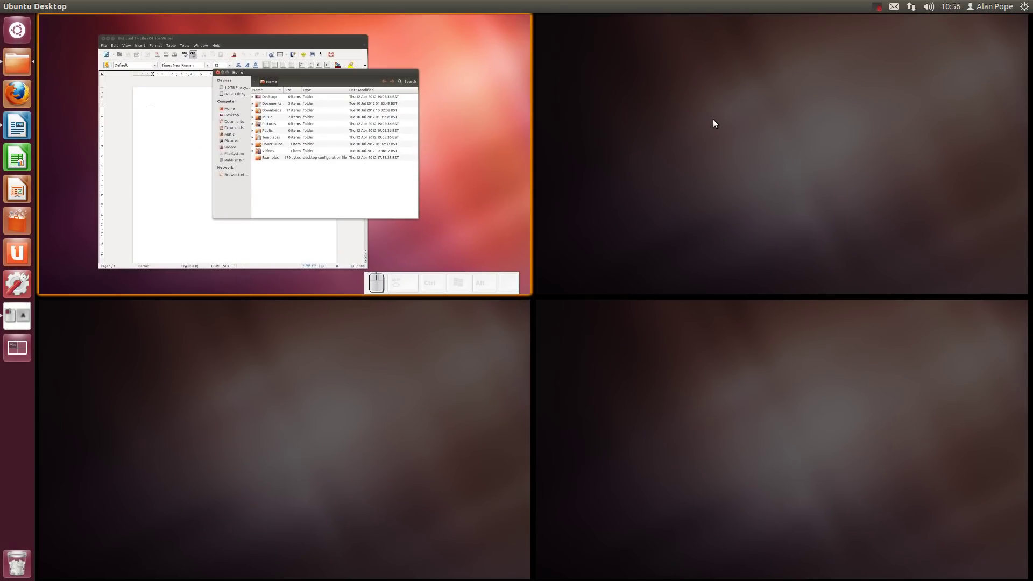
left_click_drag(324, 129, 757, 153)
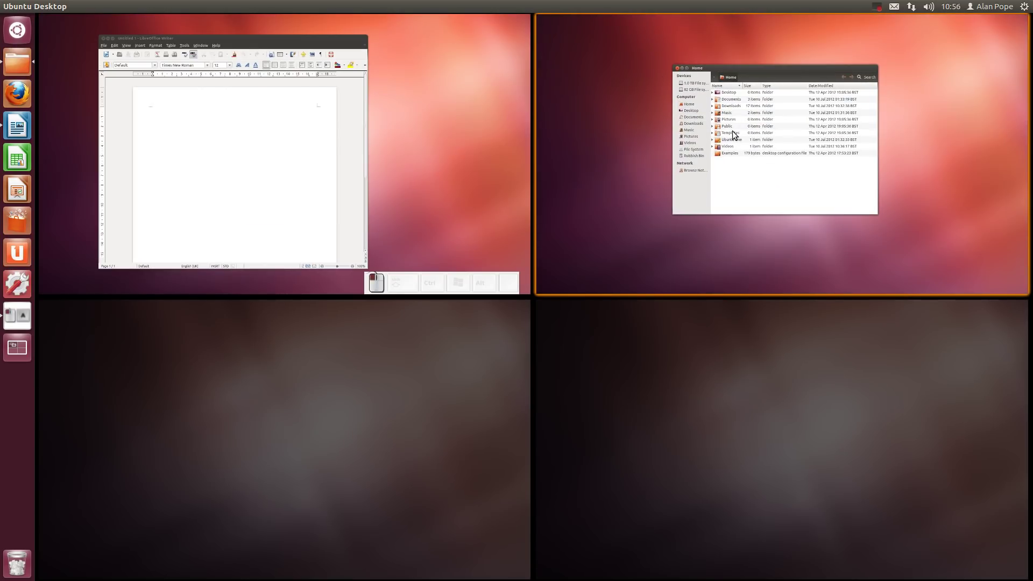
left_click(466, 129)
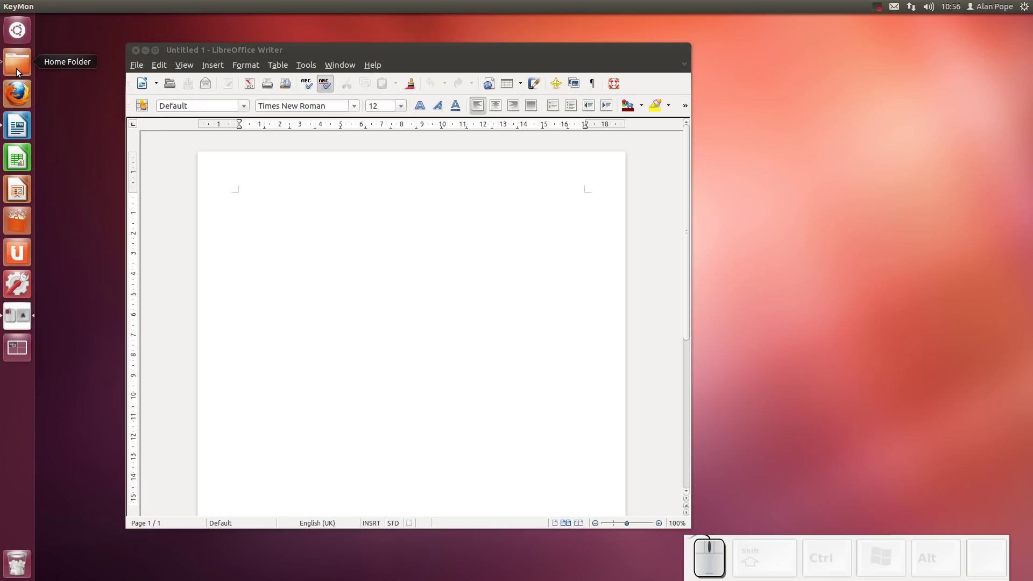
left_click(69, 92)
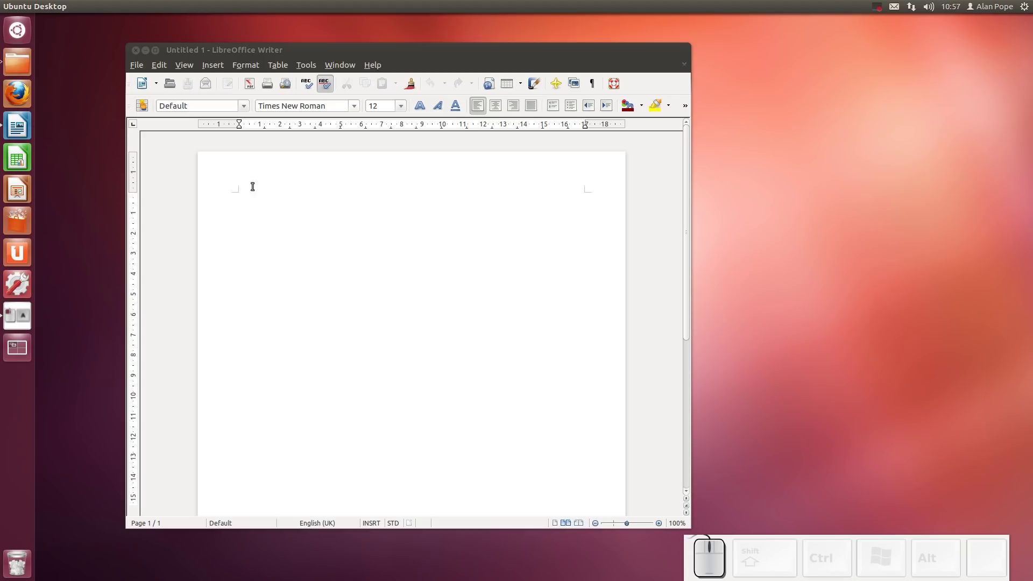
- Switch back and forth between the Home and Writer windows on their separate workspaces, and close the Home window
key("super+s")
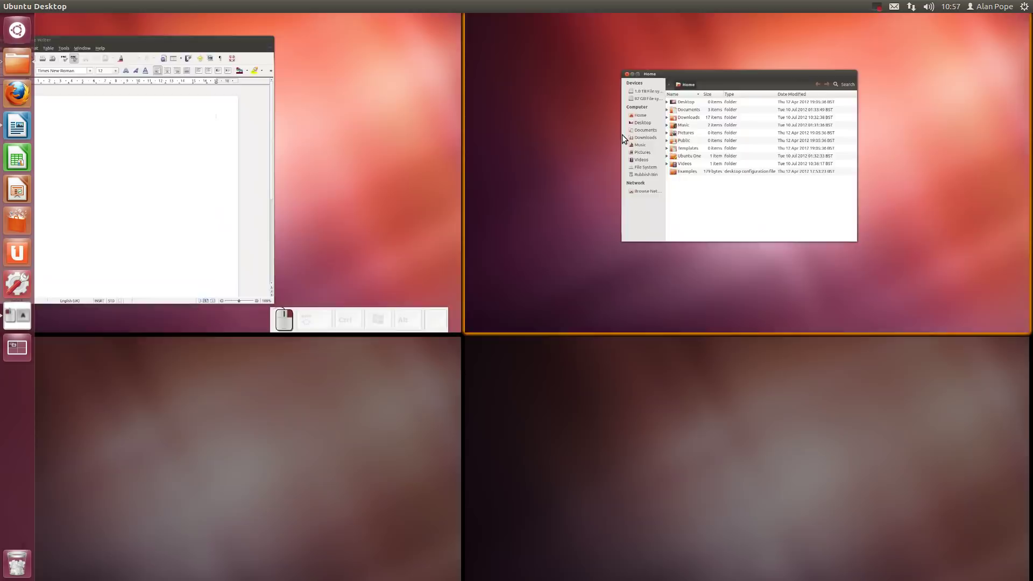
left_click(622, 134)
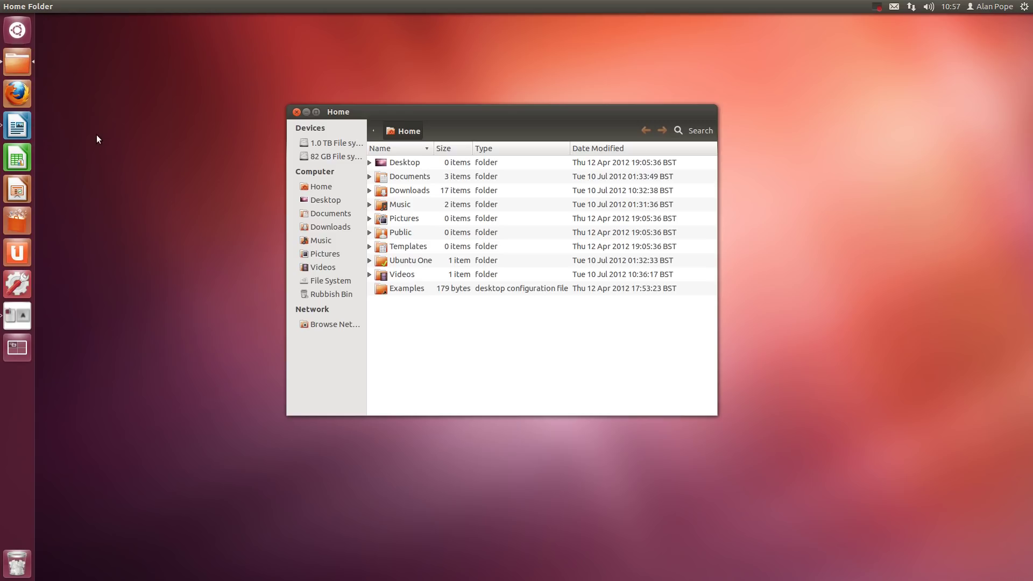
left_click(22, 127)
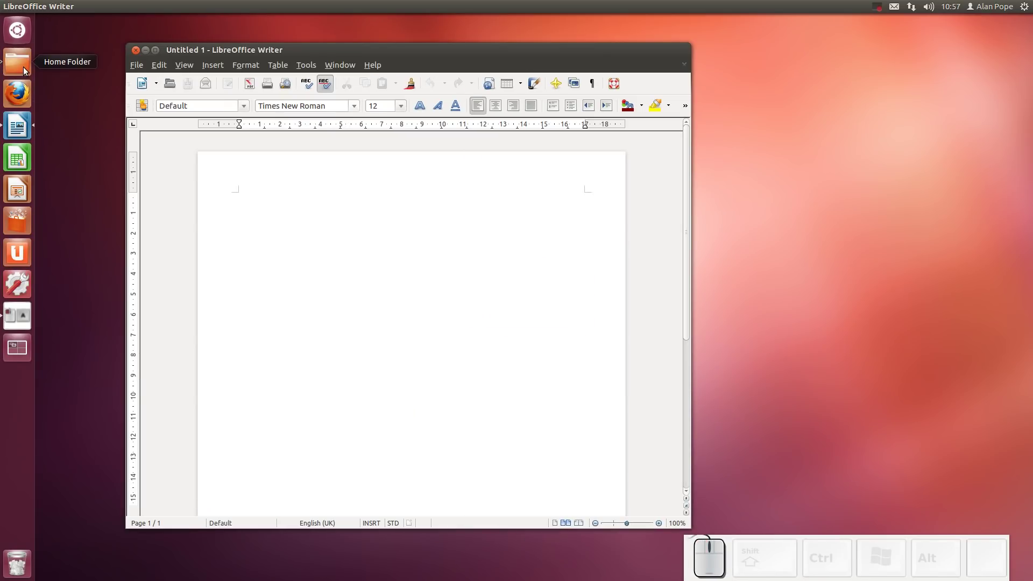
left_click(24, 66)
left_click(19, 121)
left_click(19, 62)
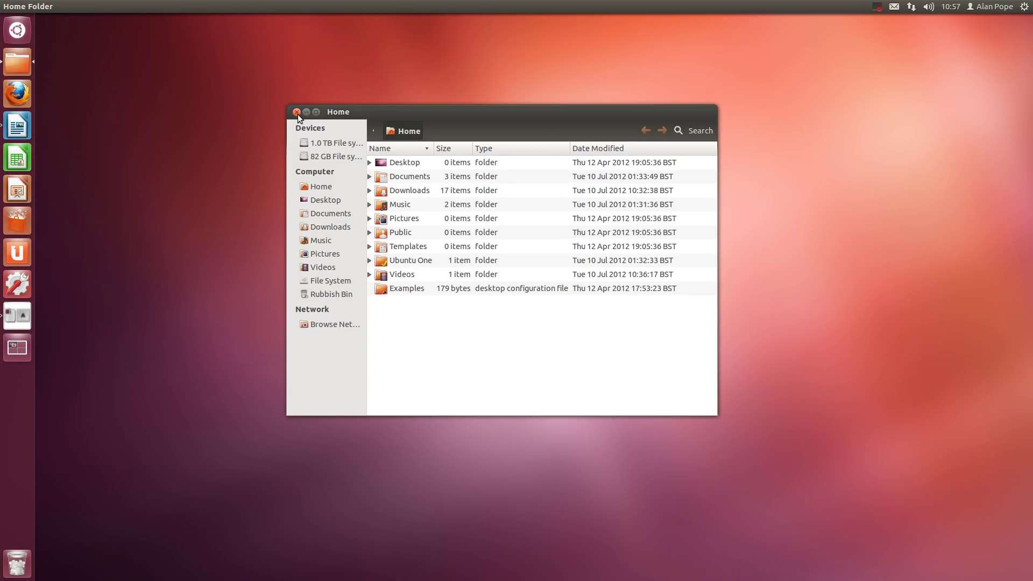
left_click(298, 114)
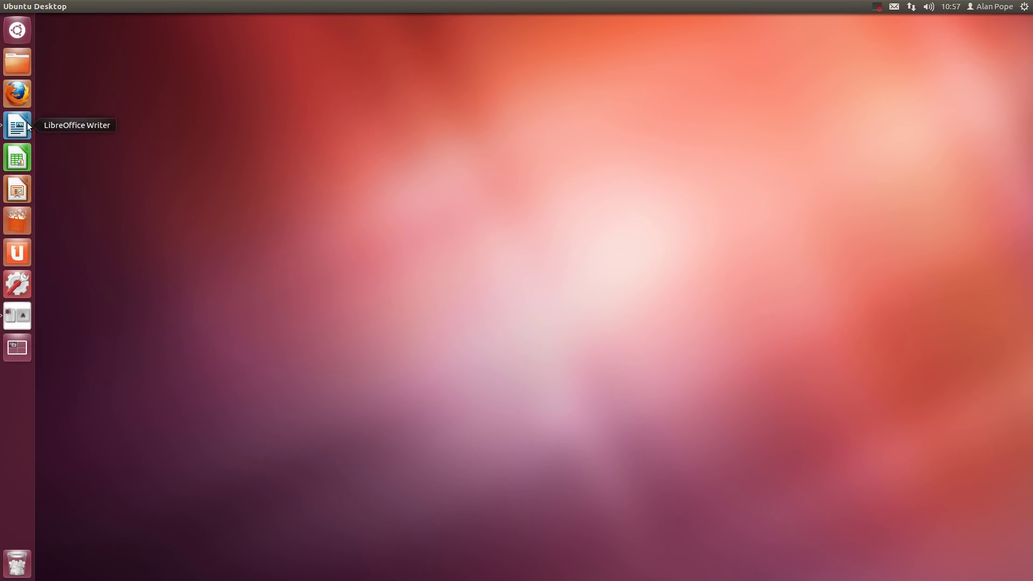
- Return to the Writer window's workspace, launch Firefox, LibreOffice Calc, LibreOffice Impress and the Home folder, and reposition the Home window
left_click(24, 122)
left_click(19, 94)
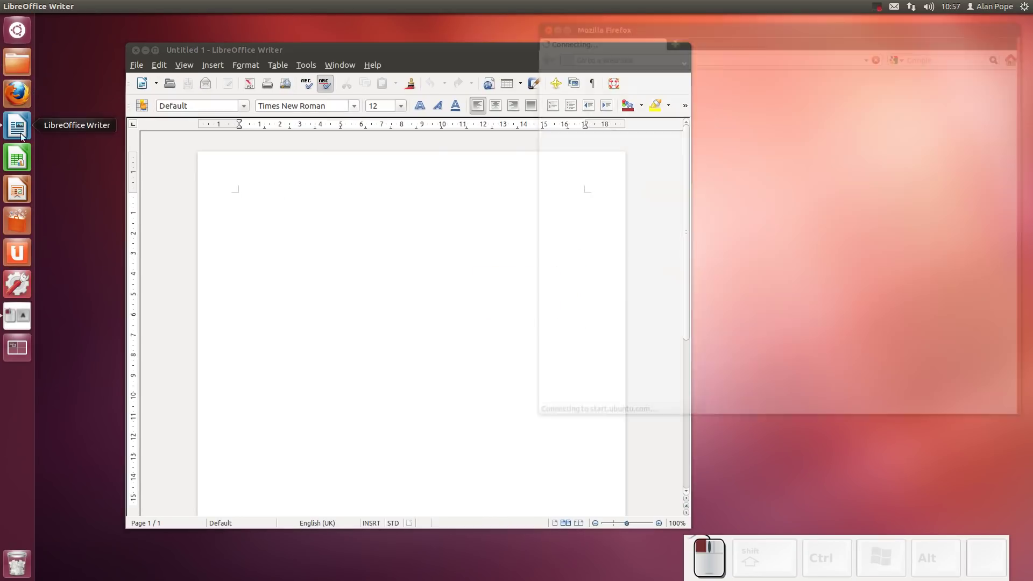
left_click(19, 162)
left_click(17, 190)
left_click(11, 62)
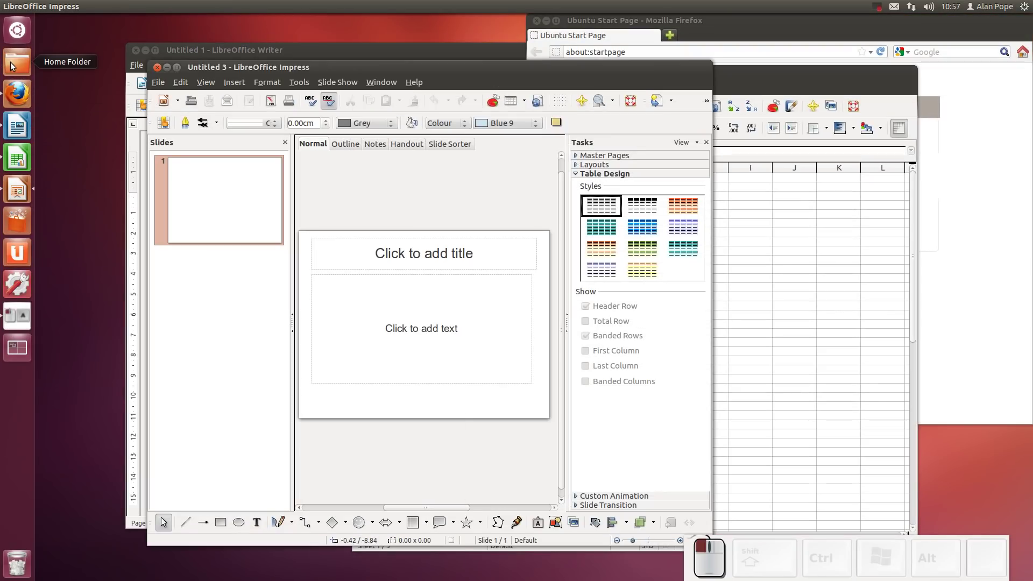
left_click_drag(110, 277, 204, 231)
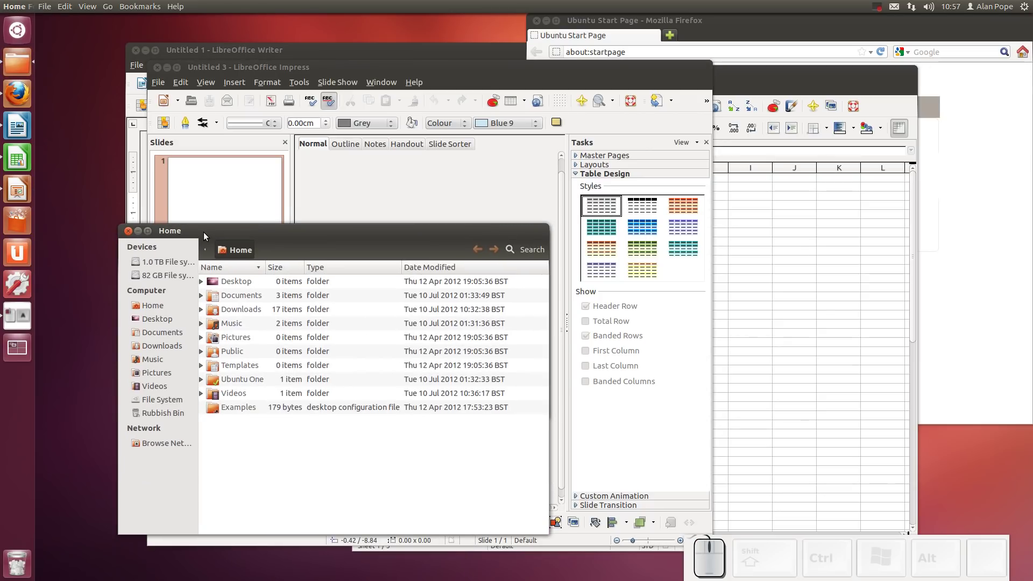
- Bring the Firefox, Writer, Calc, Impress and Home windows to the front in turn, repeating the round until Impress is in front
left_click(18, 94)
left_click(18, 127)
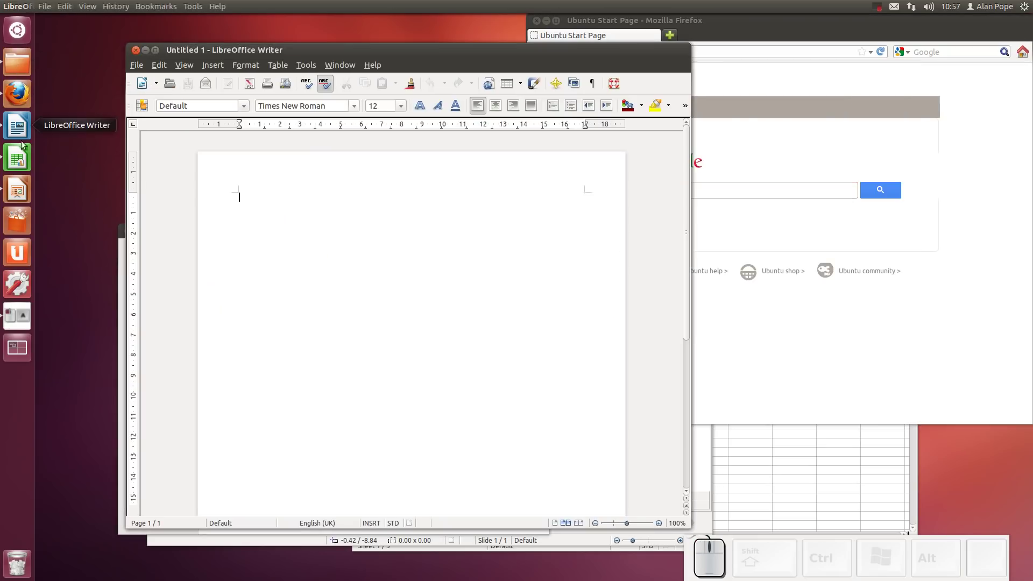
left_click(17, 159)
left_click(17, 189)
left_click(17, 62)
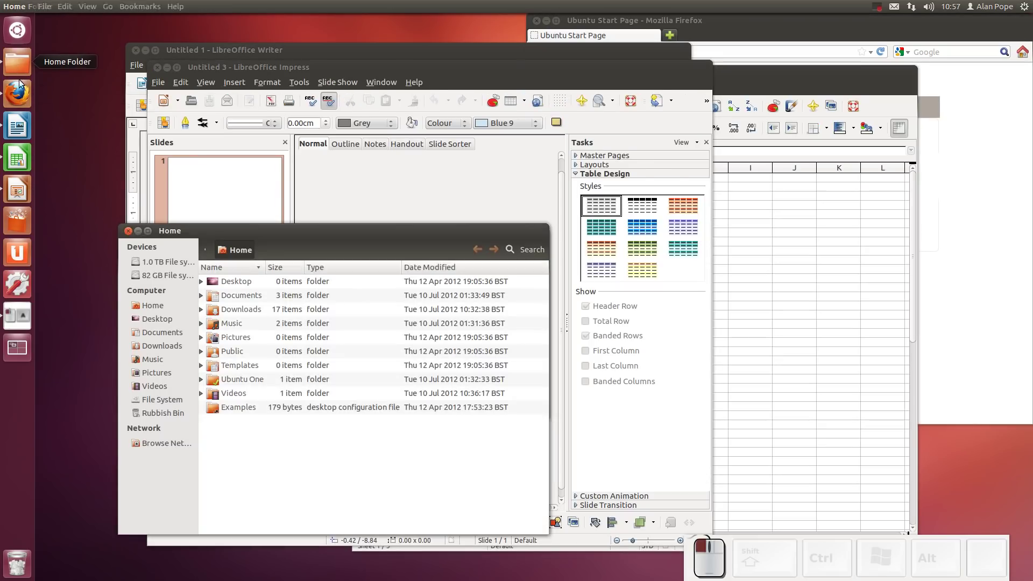
left_click(17, 94)
left_click(17, 127)
left_click(18, 158)
left_click(17, 189)
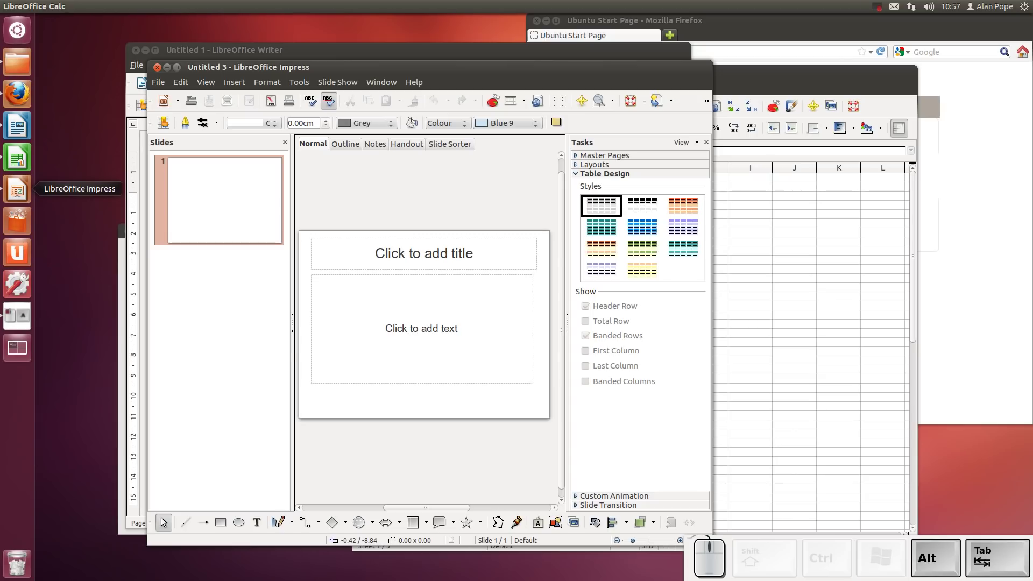
- Cycle repeatedly through the running applications in the application switcher and switch to Firefox
key("alt+Tab")
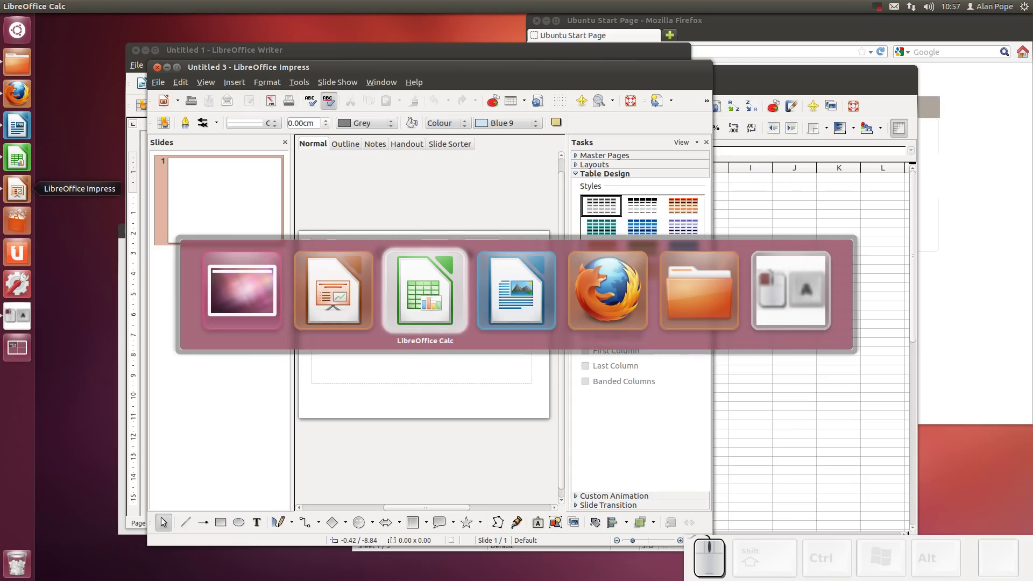
key("alt+Tab")
key("alt+Tab")
key("alt+Tab")
key("alt+Tab")
key("alt+Tab")
key("alt+Tab")
key("alt+Tab")
key("alt+Tab")
key("alt+Tab")
key("alt+Tab")
key("alt+Tab")
key("alt+Tab")
key("alt+Tab")
key("alt+Tab")
key("alt+Tab")
key("alt+Tab")
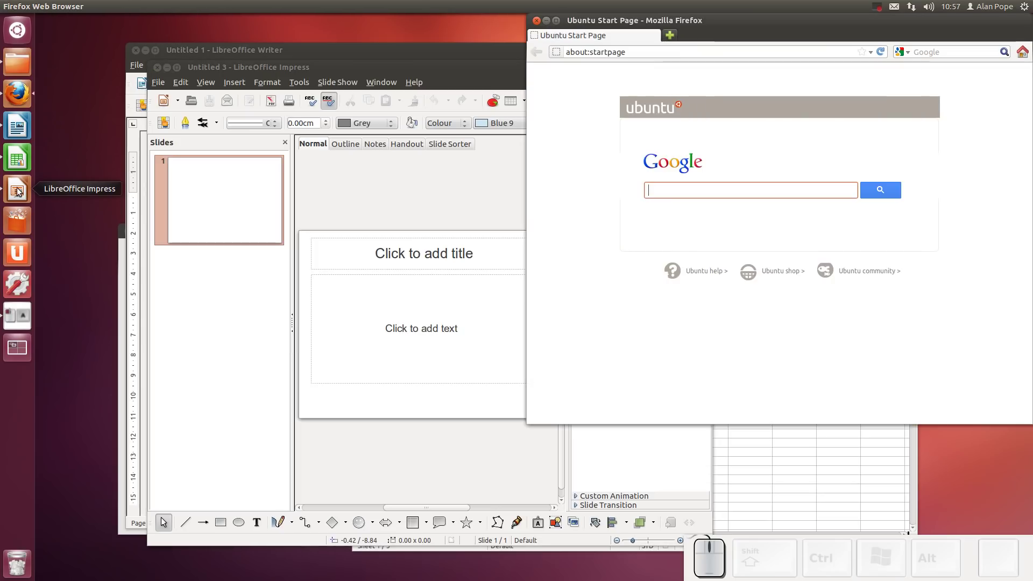
- Cycle forwards and backwards through the application switcher, stopping on LibreOffice Impress
key("alt+Tab")
key("alt+Tab")
key("alt+Tab")
key("alt+shift+Tab")
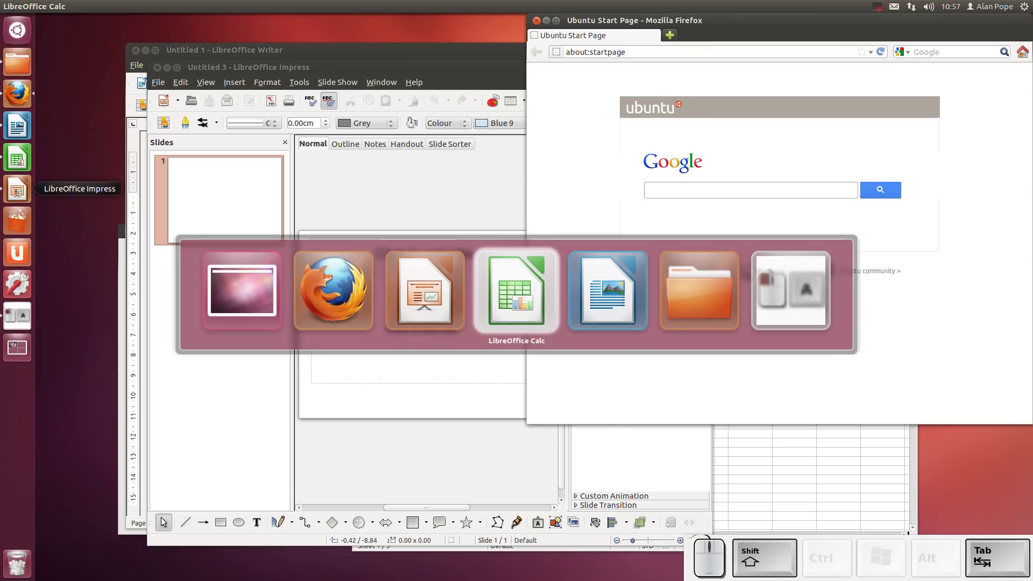
key("alt+shift+Tab")
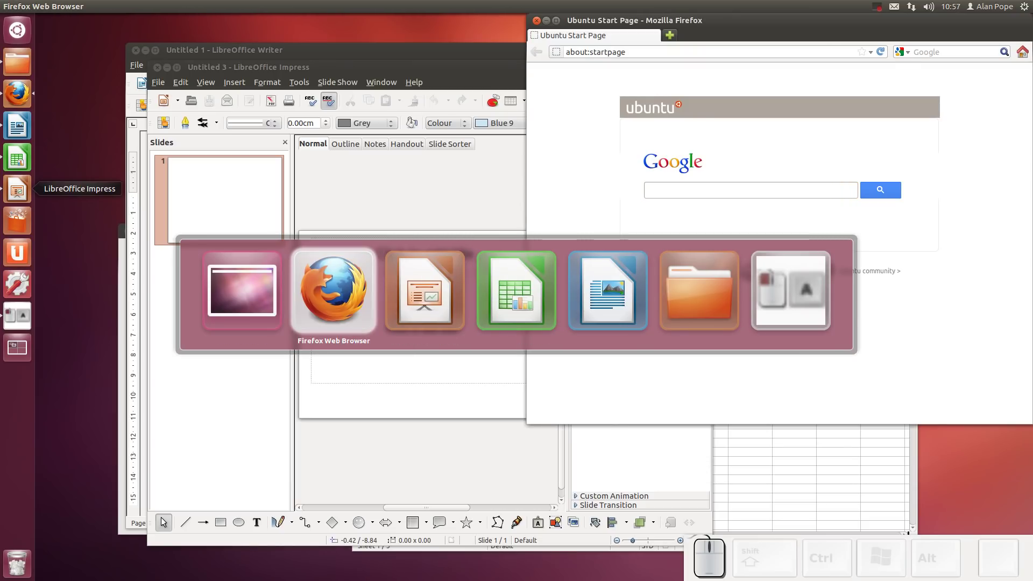
key("alt+shift+Tab")
key("alt+shift+Tab")
key("alt+shift+Tab")
key("alt+shift+Tab")
key("alt+shift+Tab")
key("alt+shift+Tab")
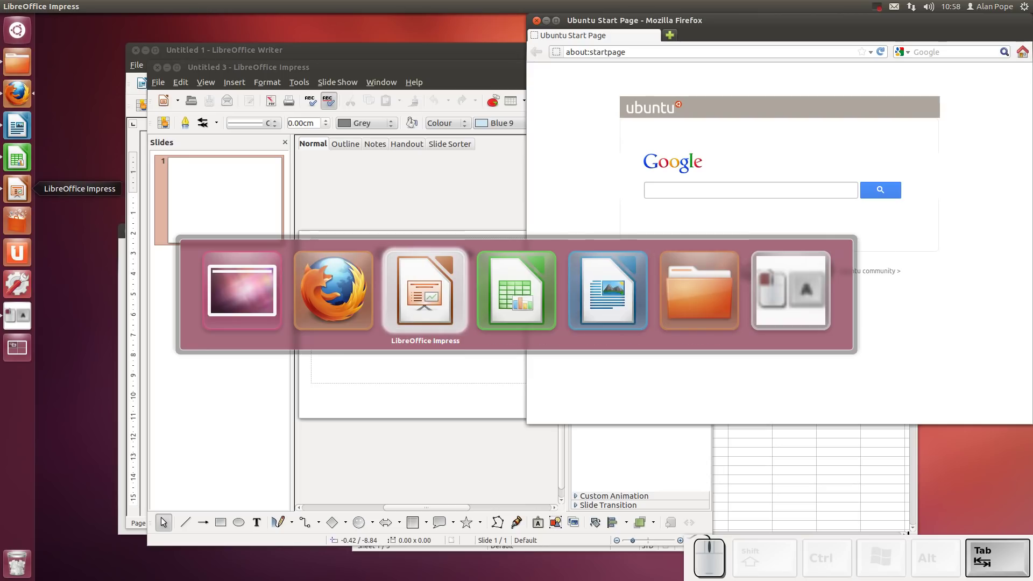
- Open two more blank Impress windows and move the newest one towards the desktop's upper right, cancelling the table insertion
middle_click(20, 189)
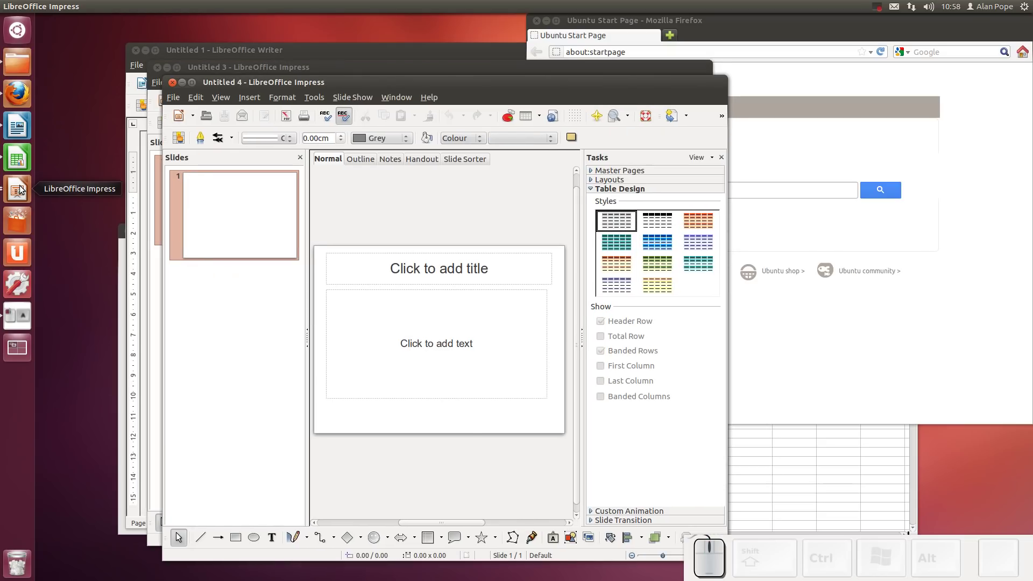
middle_click(19, 189)
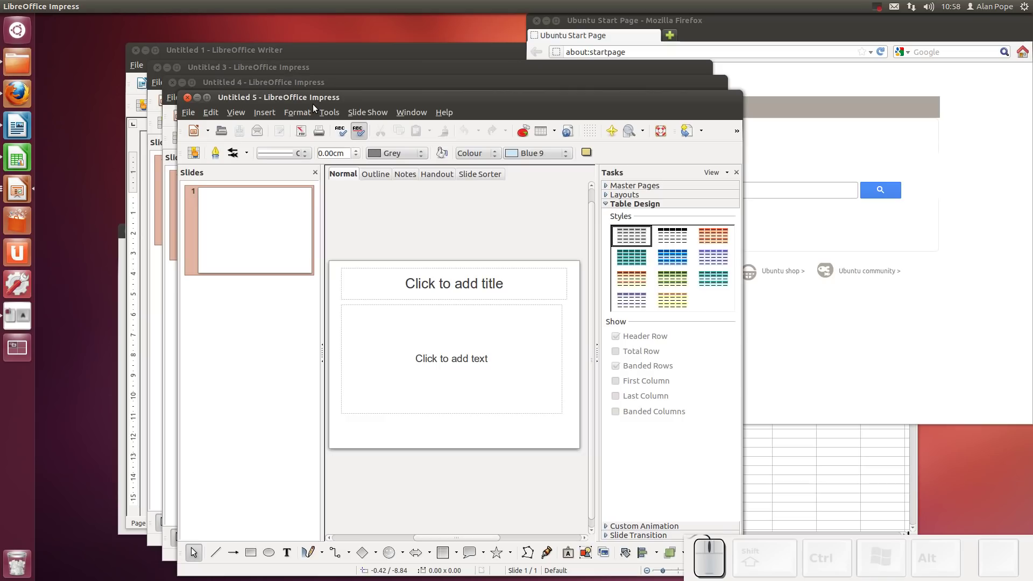
left_click(629, 262)
left_click_drag(522, 96, 748, 35)
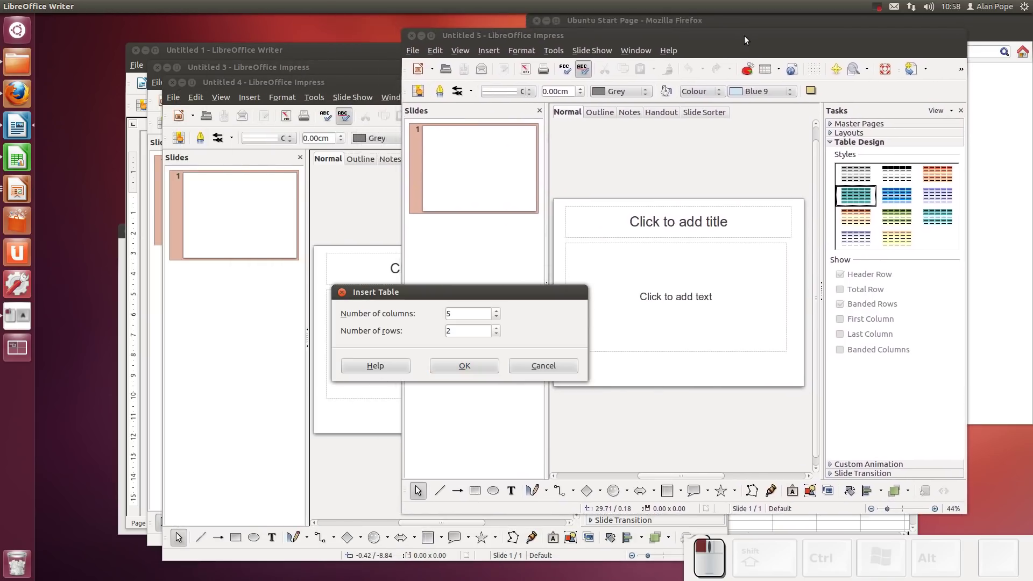
left_click(542, 366)
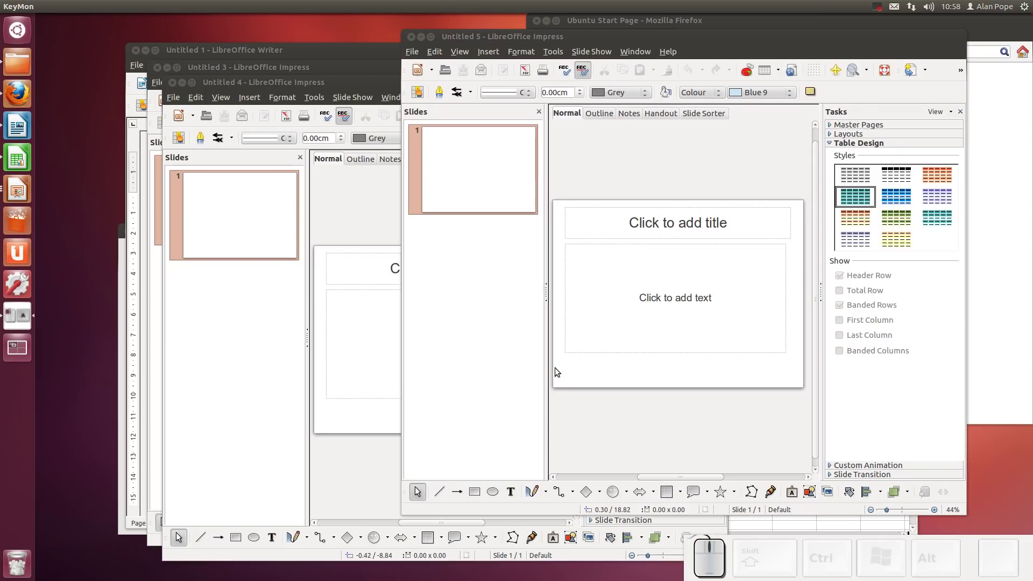
- Cycle the application switcher to LibreOffice Impress, expand its window previews and highlight the Untitled 4 presentation
key("alt+Tab")
key("alt+Tab")
key("alt+Tab")
key("alt+Tab")
key("alt+Tab")
key("alt+Tab")
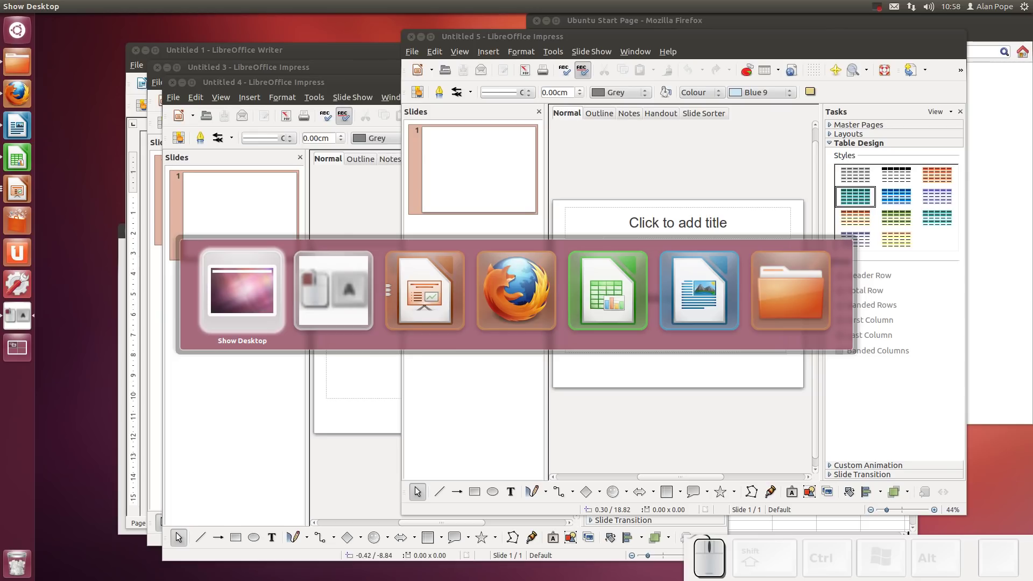
key("alt+Tab")
key("alt+Tab")
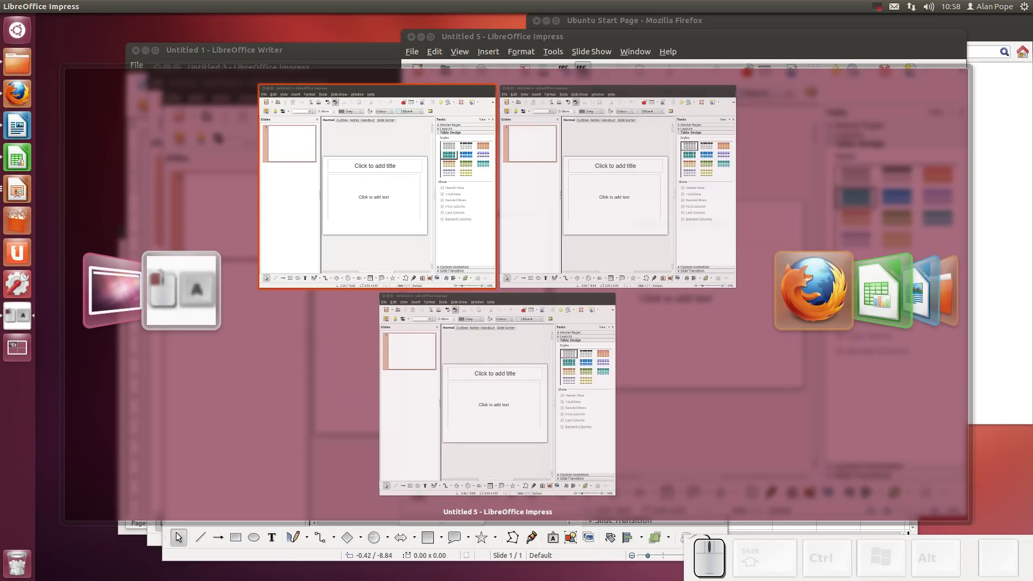
key("Right")
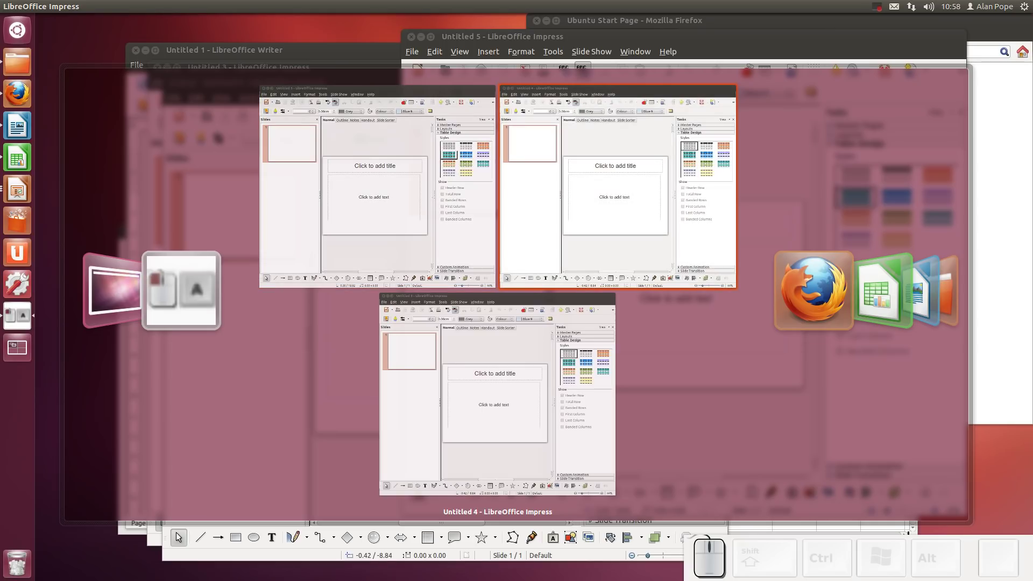
- Continue around the application switcher back to LibreOffice Impress and expand its window previews again
key("Tab")
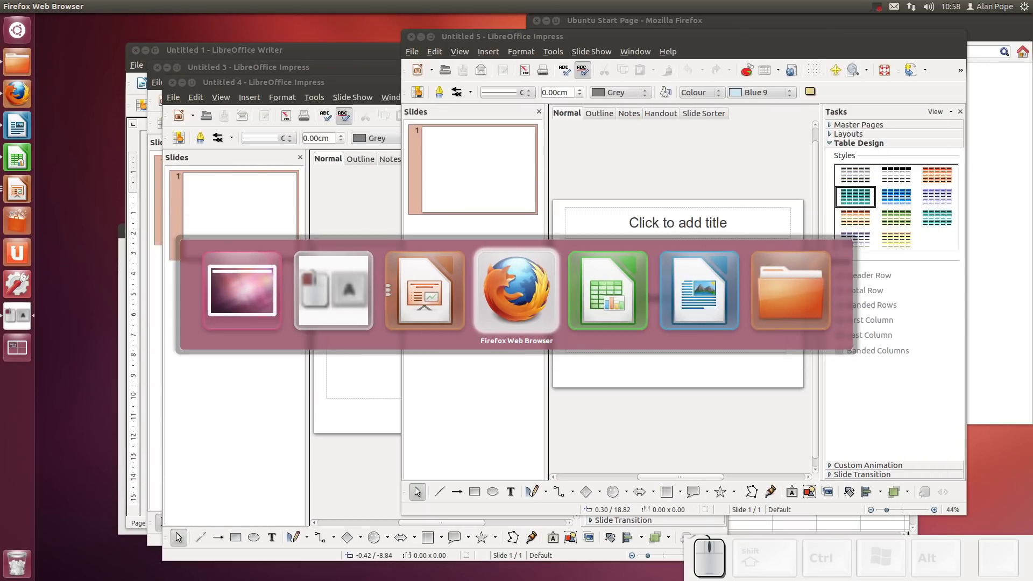
key("Tab")
key("Tab")
key("Tab")
key("Tab")
key("Tab")
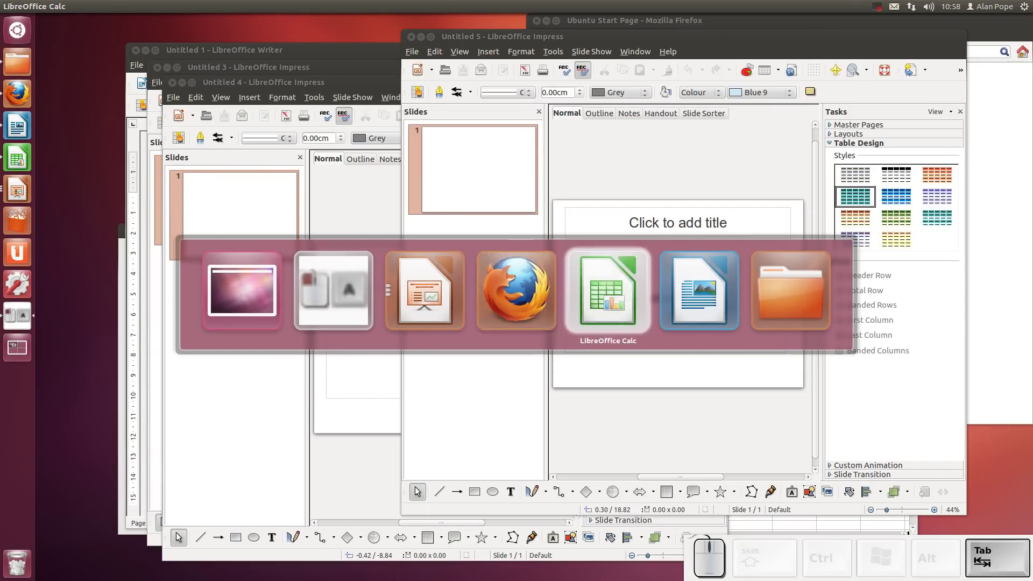
key("Tab")
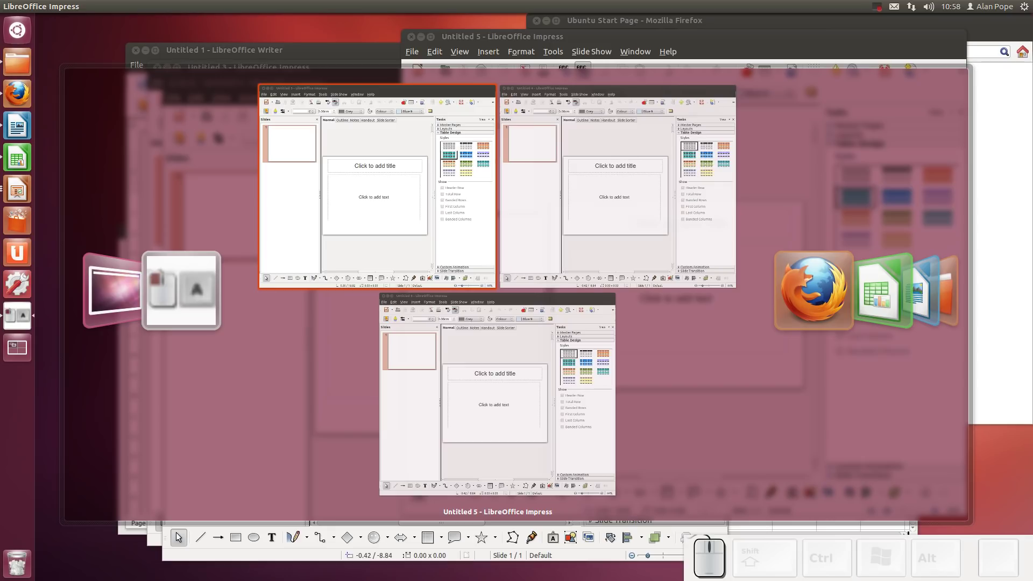
- Cycle through the Untitled 3, Untitled 4 and Untitled 5 previews of LibreOffice Impress and return to the Untitled 5 window
key("alt+grave")
key("alt+grave")
key("alt+grave")
key("alt+grave")
key("alt+grave")
key("alt+grave")
key("alt+grave")
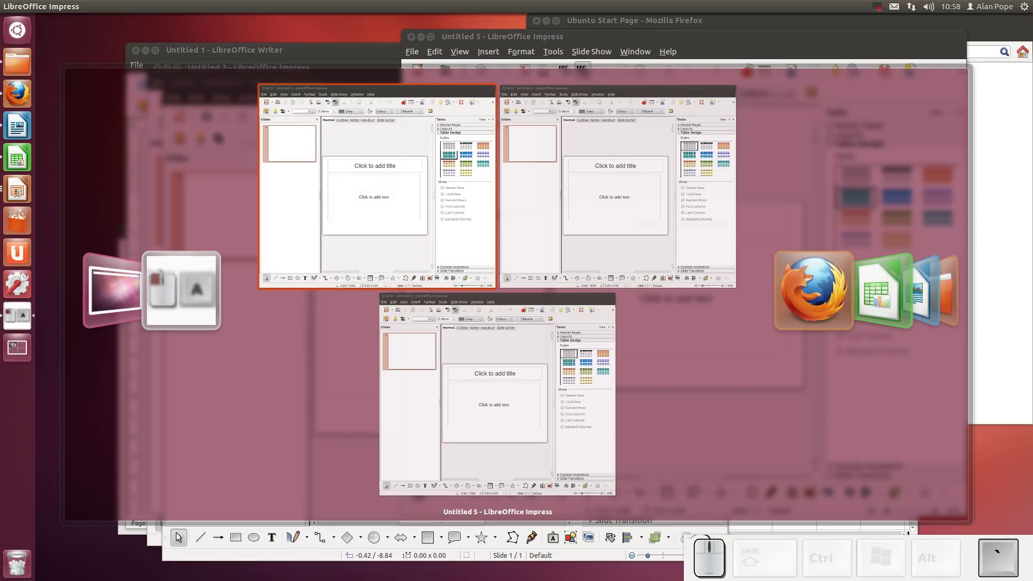
key("alt+grave")
key("alt+grave")
key("alt+grave")
key("alt+grave")
key("alt+grave")
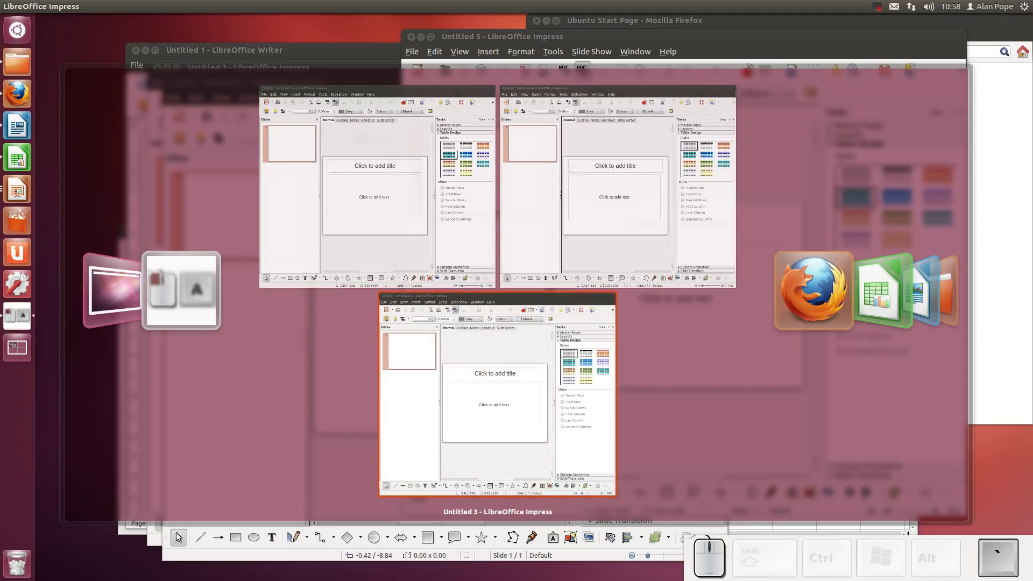
key("alt+grave")
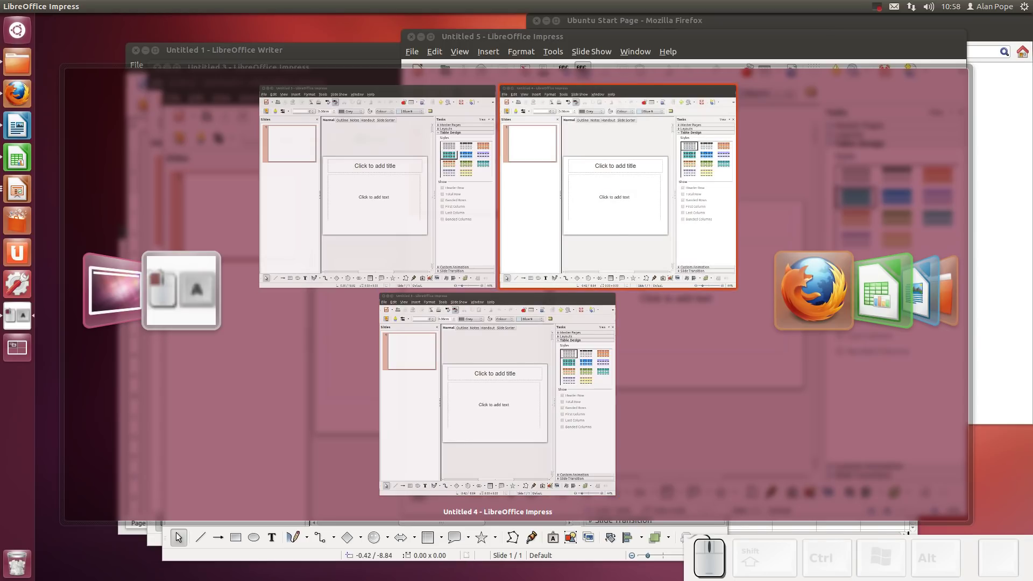
key("alt+grave")
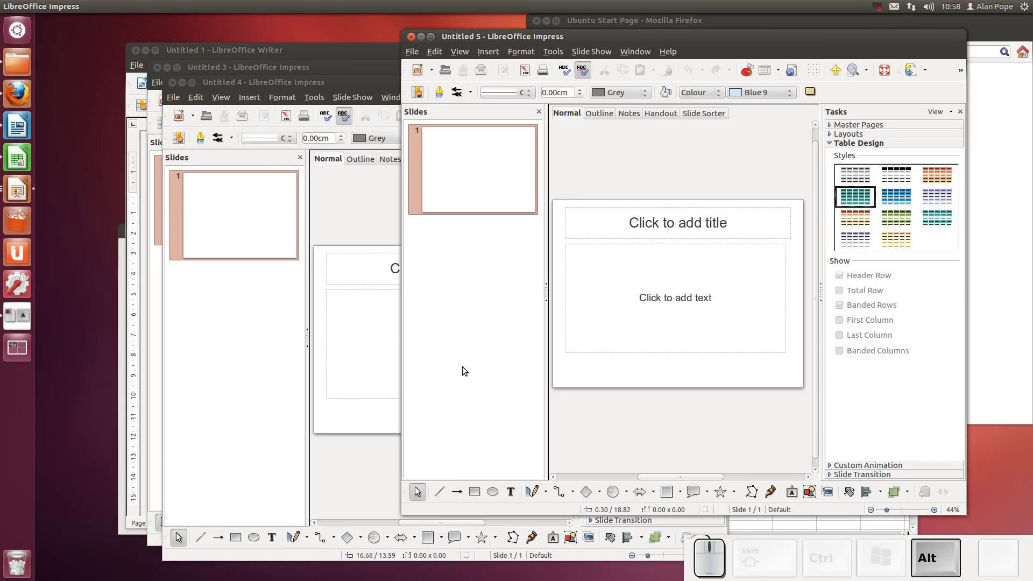
- Bring up the previews of the current application's own Impress windows directly and cycle through them
key("alt+grave")
key("alt+grave")
key("alt+grave")
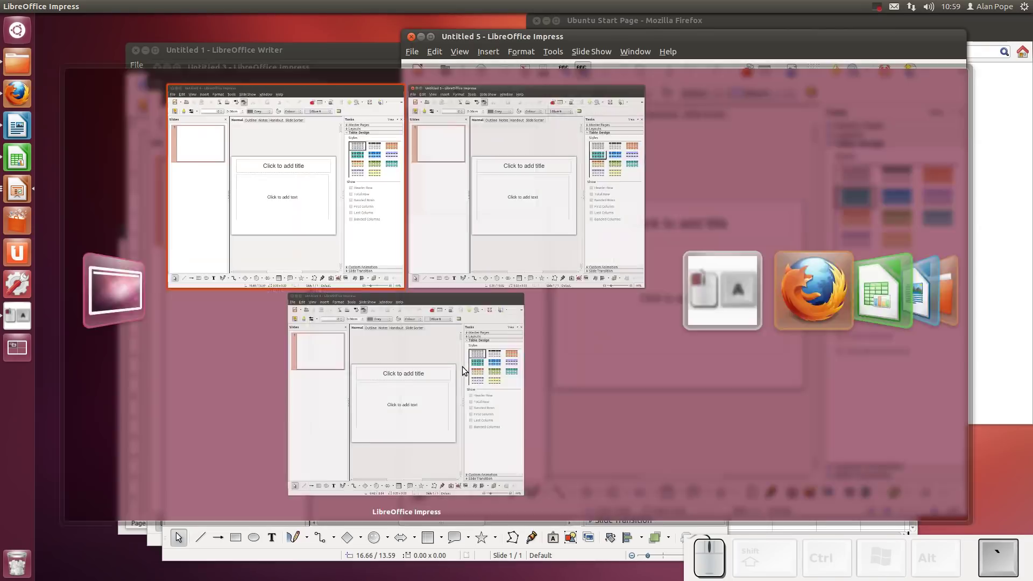
key("alt+grave")
- Cycle repeatedly through all open applications in the application switcher, going past LibreOffice Impress to LibreOffice Writer
key("alt+Tab")
key("alt+Tab")
key("alt+Tab")
key("alt+Tab")
key("alt+Tab")
key("alt+Tab")
key("alt+Tab")
key("alt+Tab")
key("alt+Tab")
key("alt+Tab")
key("alt+Tab")
key("alt+Tab")
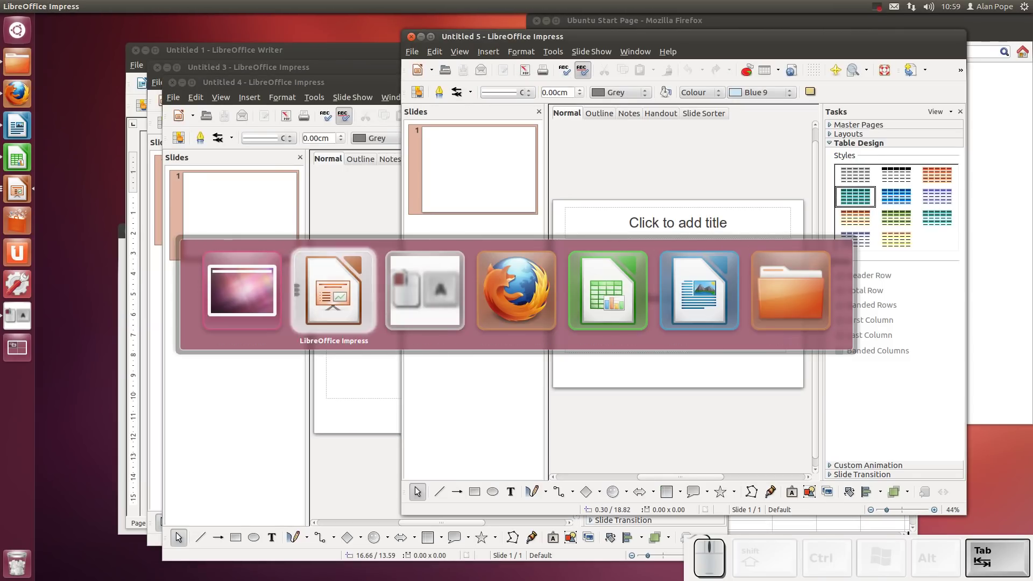
key("alt+Tab")
key("alt+Tab")
key("alt+Tab")
key("alt+Tab")
key("alt+Tab")
key("alt+Tab")
key("alt+Tab")
key("alt+Tab")
key("alt+Tab")
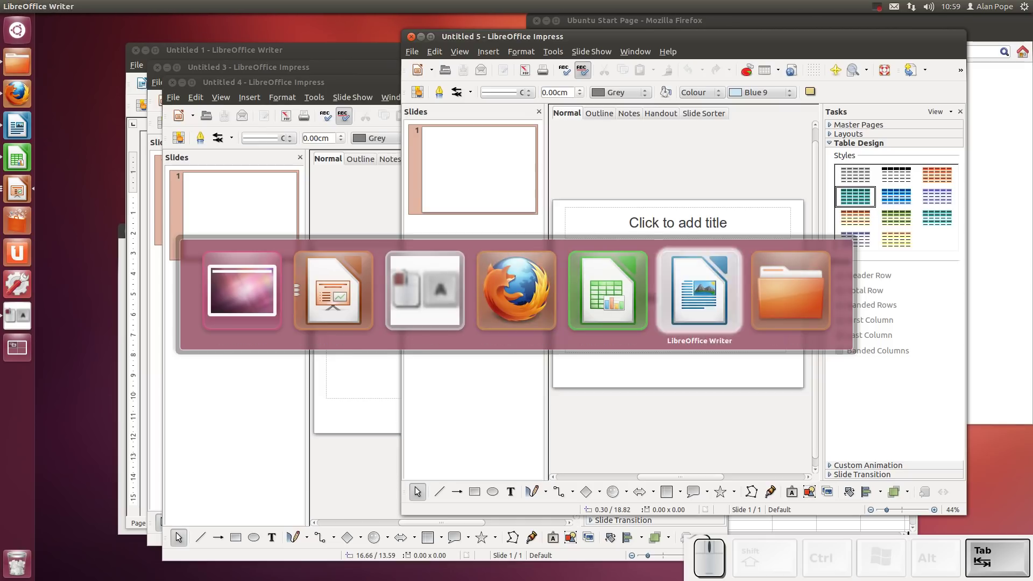
- Return to LibreOffice Impress in the application switcher, expand its window previews and switch to the Untitled 4 presentation
key("alt+Tab")
key("alt+Tab")
key("alt+Tab")
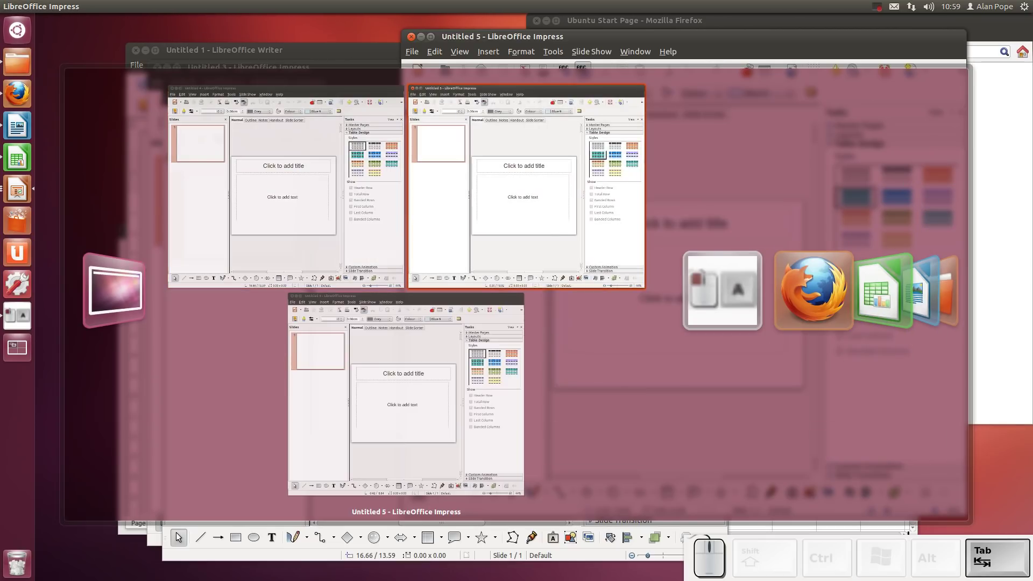
key("alt+Tab")
key("alt+Tab")
key("alt+Tab")
key("alt+Tab")
key("alt+Tab")
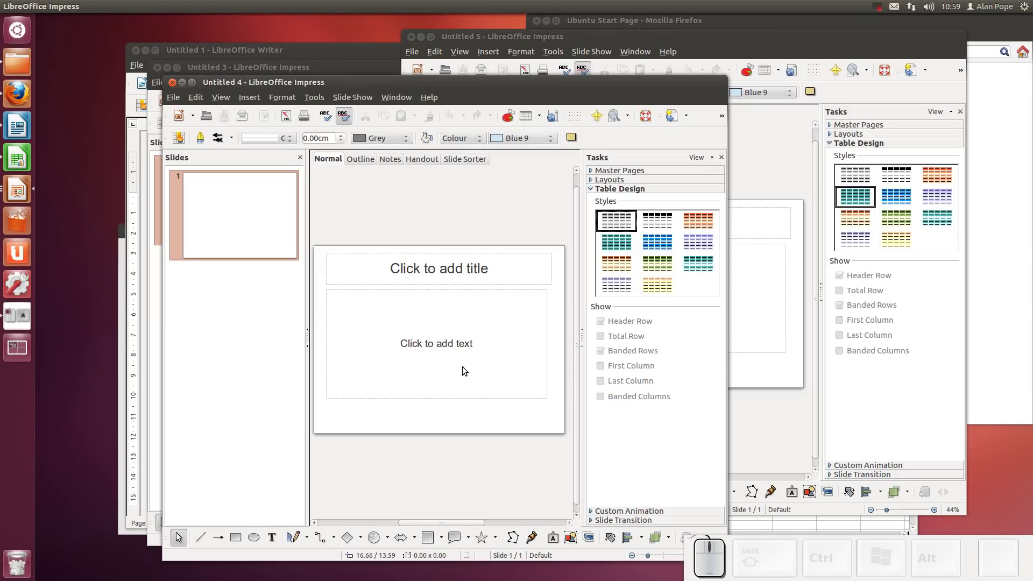
- Close all three LibreOffice Impress windows
key("alt+F4")
key("alt+F4")
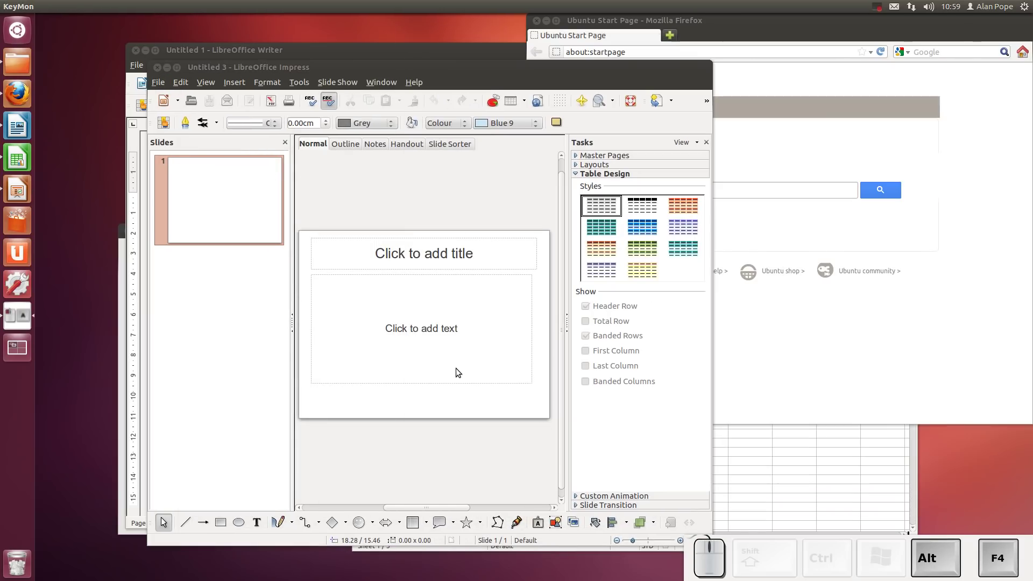
key("alt+F4")
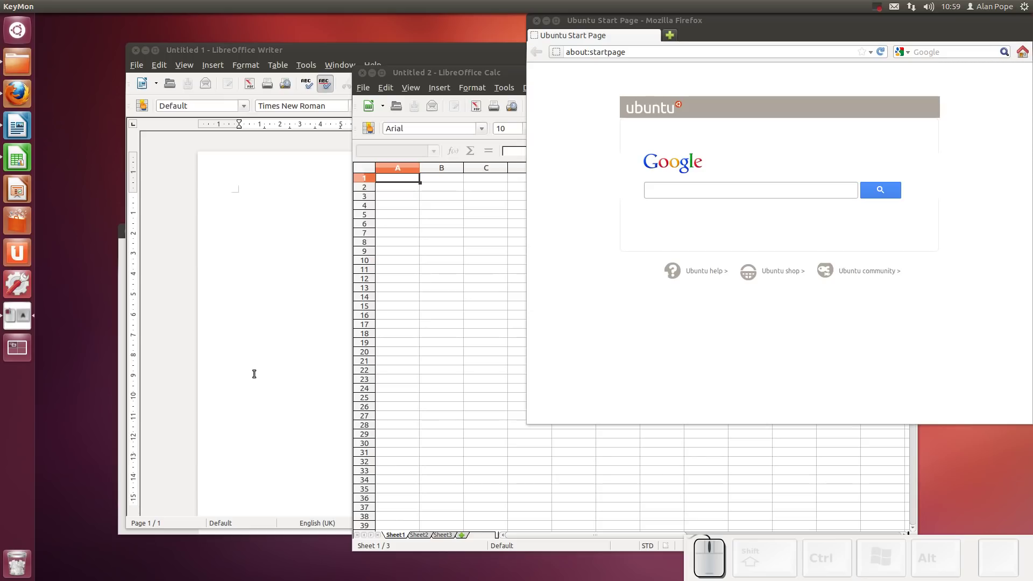
- Reposition the Calc and Firefox windows in the workspace overview, taking Firefox to the upper-right workspace and back to the first one
key("super+s")
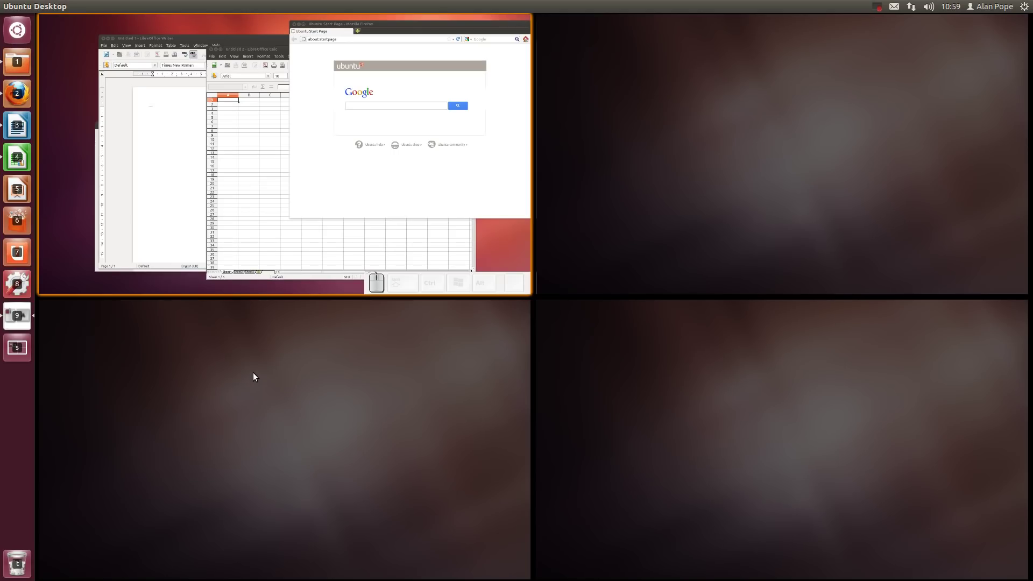
left_click_drag(425, 181, 784, 202)
left_click_drag(334, 162, 264, 137)
left_click_drag(780, 140, 317, 138)
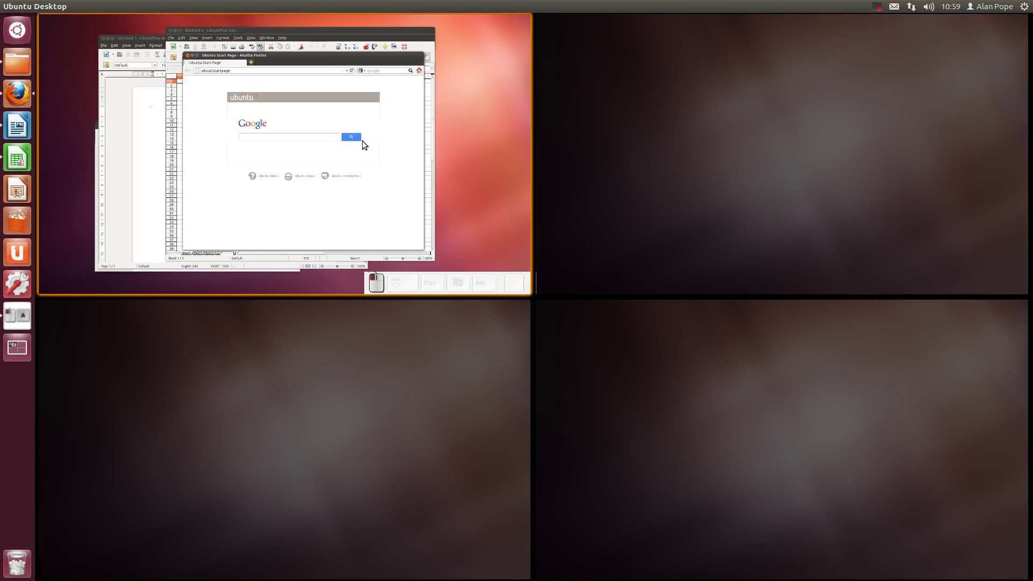
left_click(461, 143)
- Use the spread view of all windows to switch in turn to Writer, Firefox, the Home folder and Calc
key("super+w")
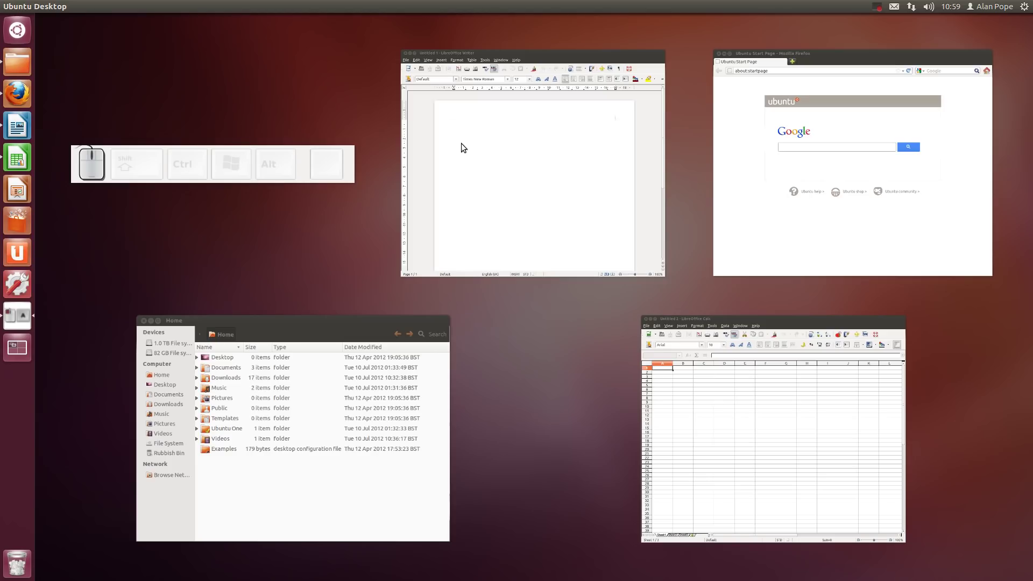
left_click(470, 172)
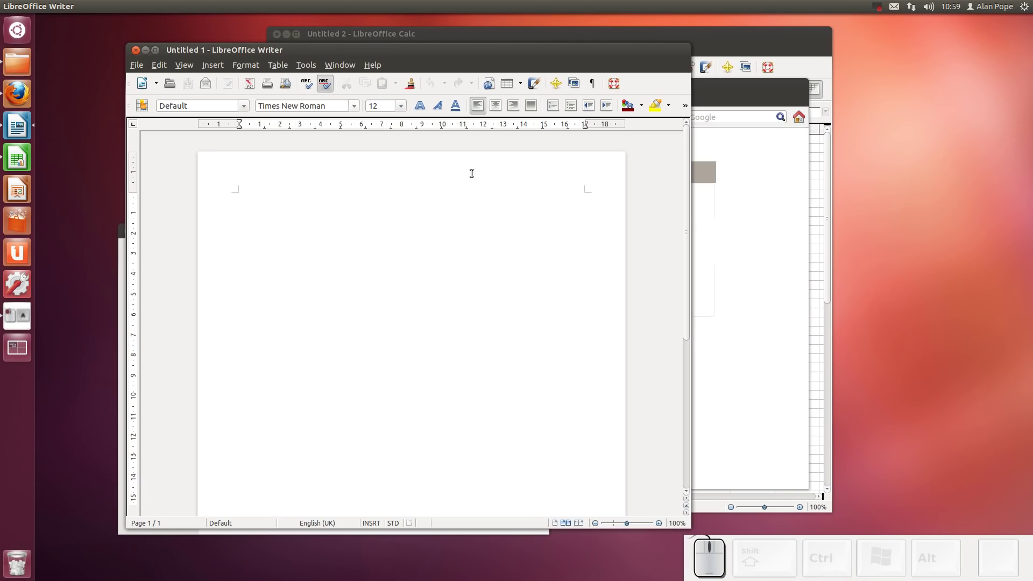
key("super+w")
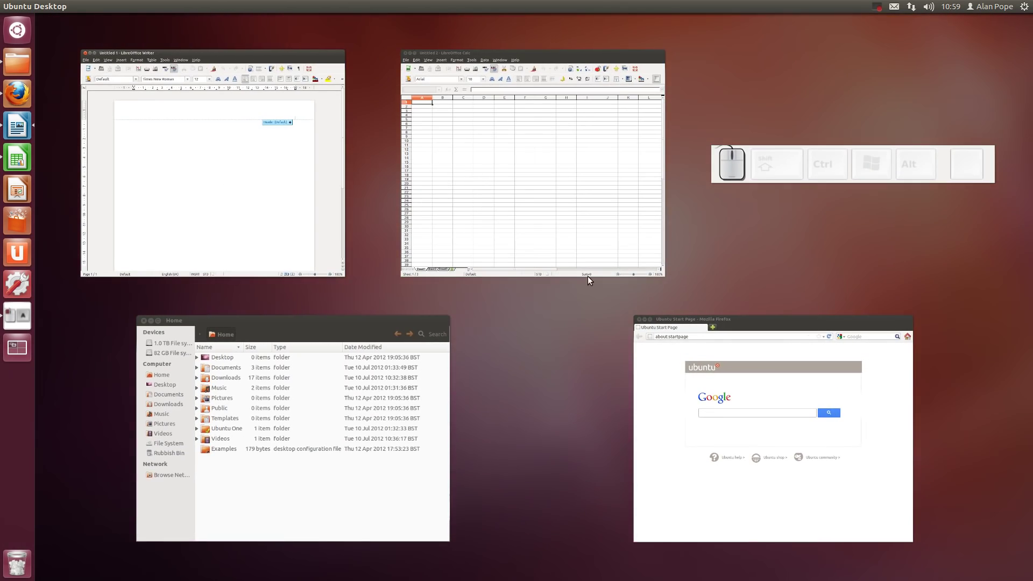
left_click(728, 383)
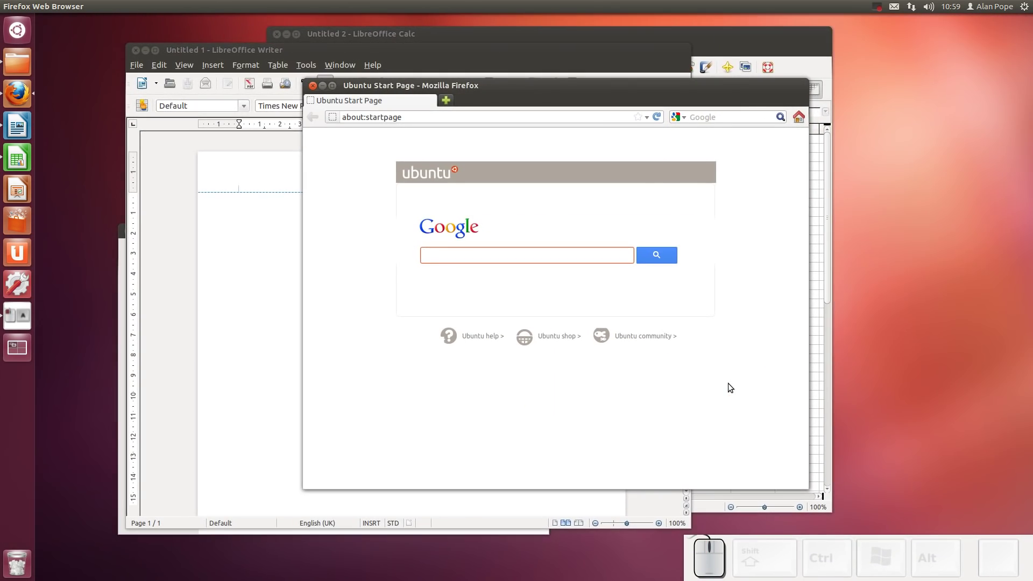
key("super+w")
left_click(385, 522)
key("super+w")
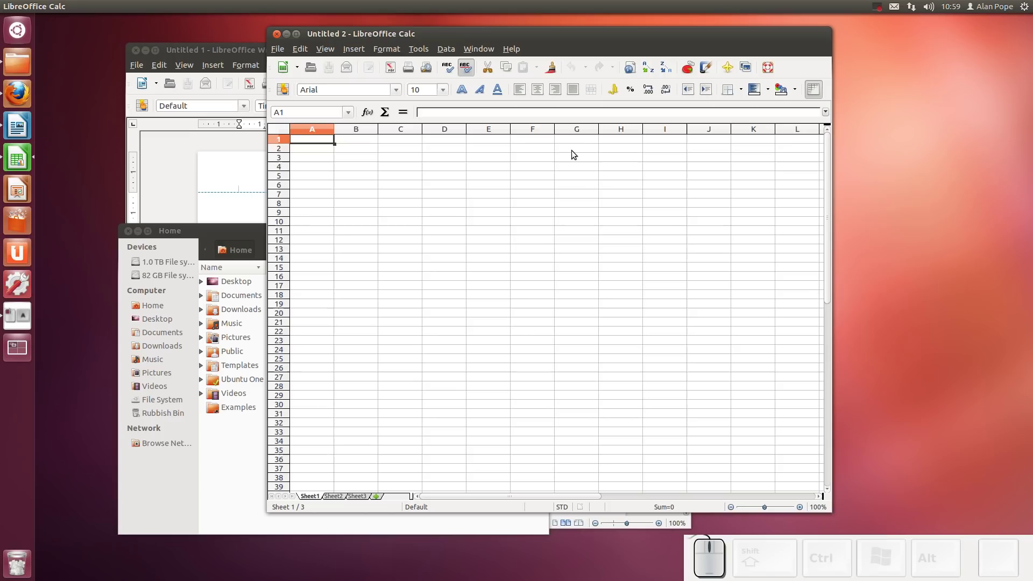
- Close the Calc, Writer, Firefox and Home folder windows to leave the desktop empty
left_click(275, 35)
left_click(135, 49)
left_click(312, 86)
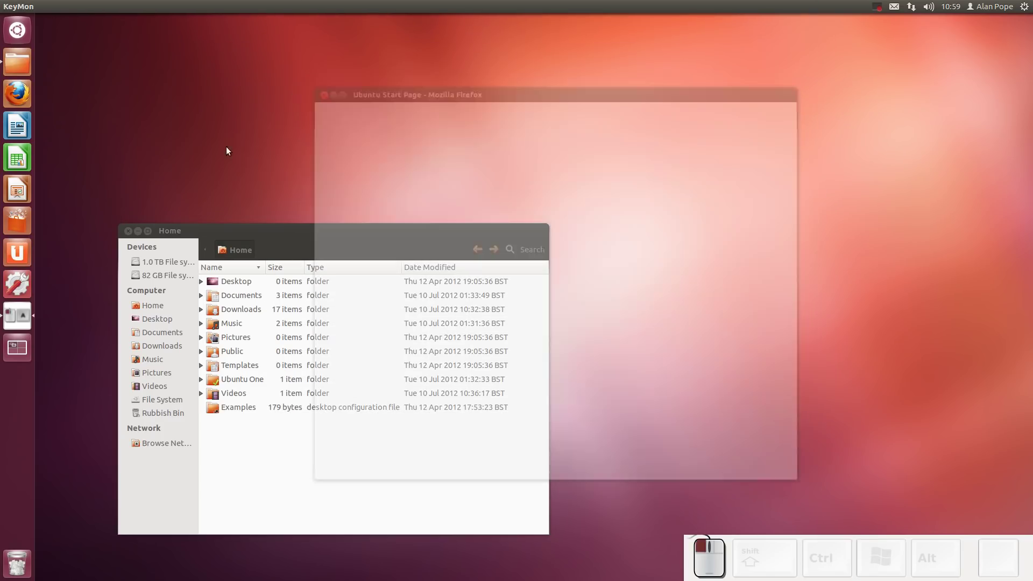
left_click(128, 231)
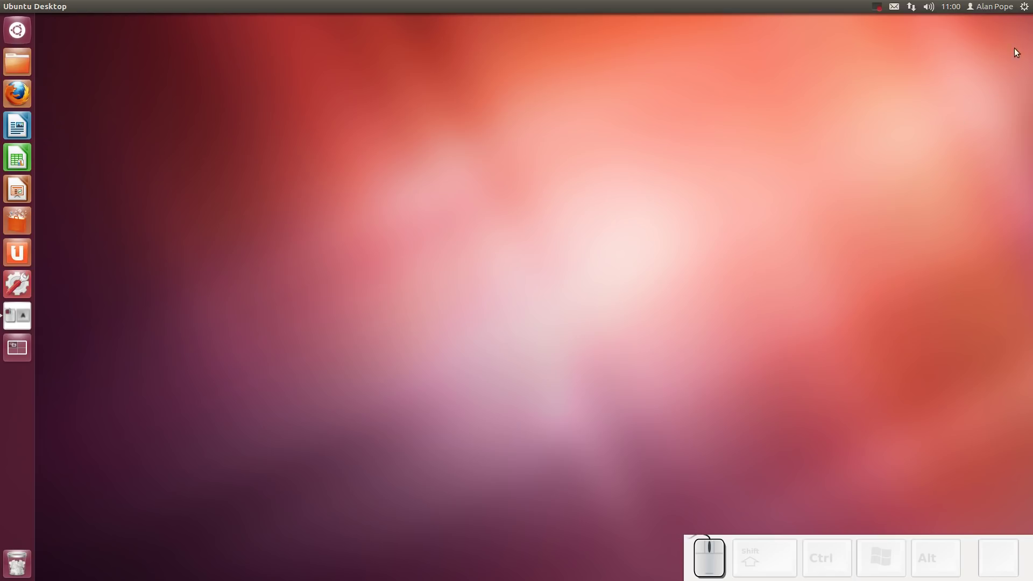
- View the session options, dismiss them, and open System Settings from the launcher
left_click(1025, 7)
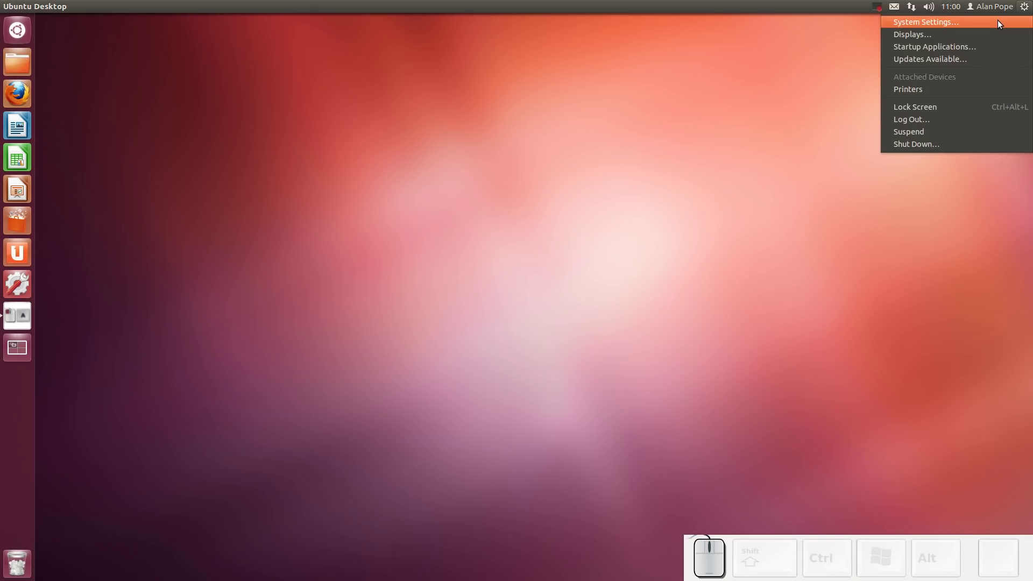
left_click(97, 341)
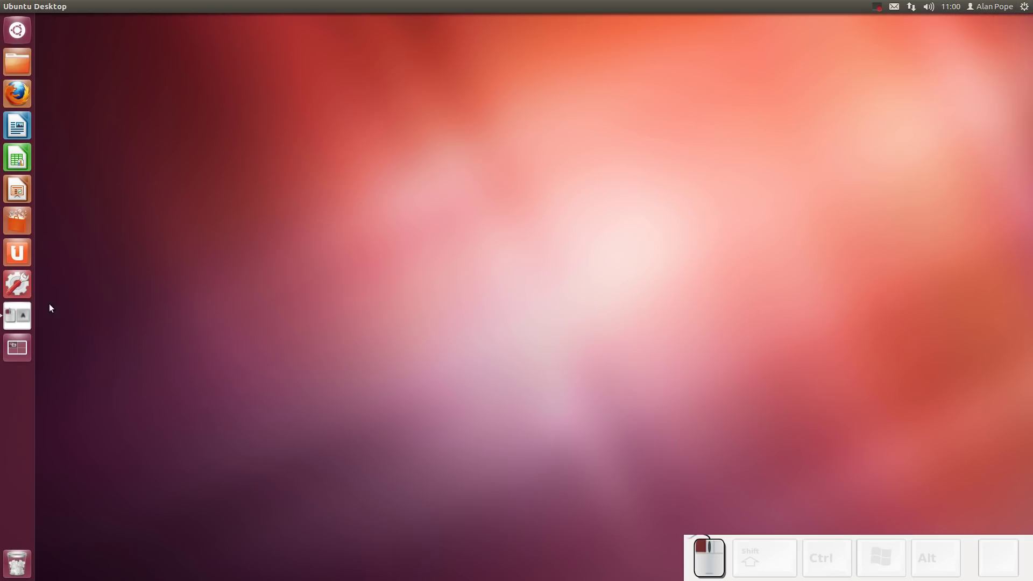
left_click(19, 285)
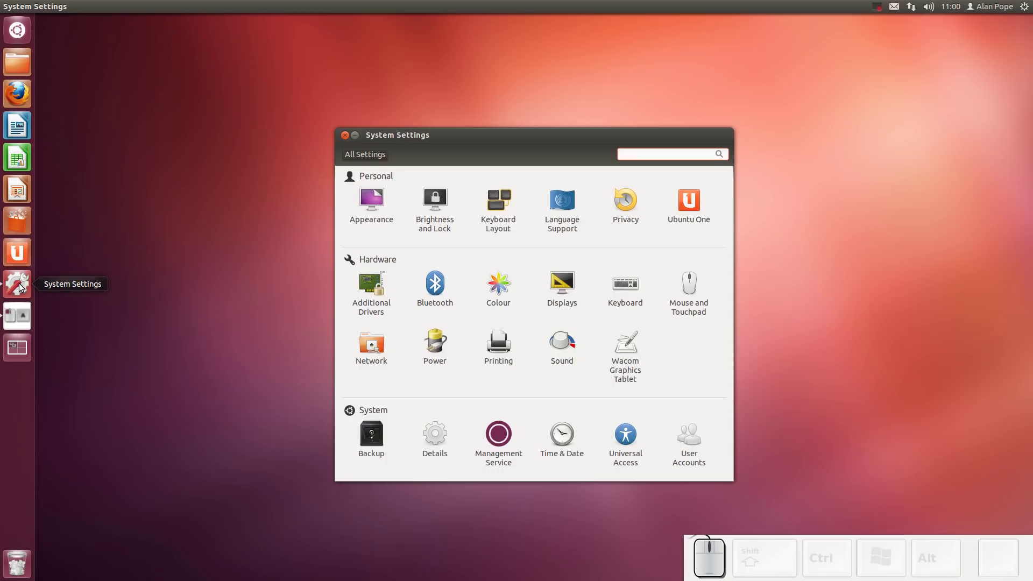
left_click(18, 30)
type("sett")
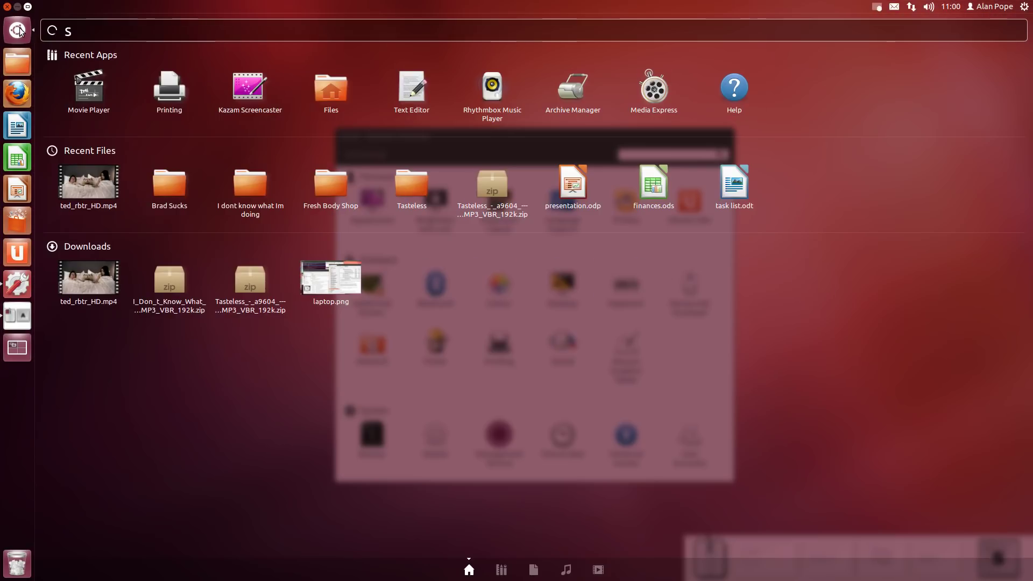
key("Escape")
key("Escape")
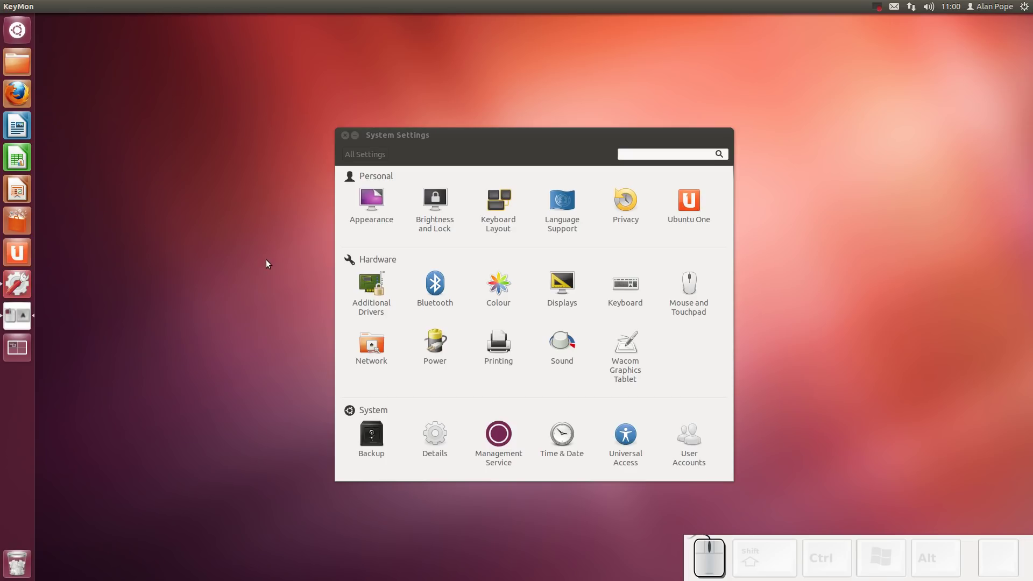
- Open the Appearance settings from System Settings and close the window again
left_click(379, 195)
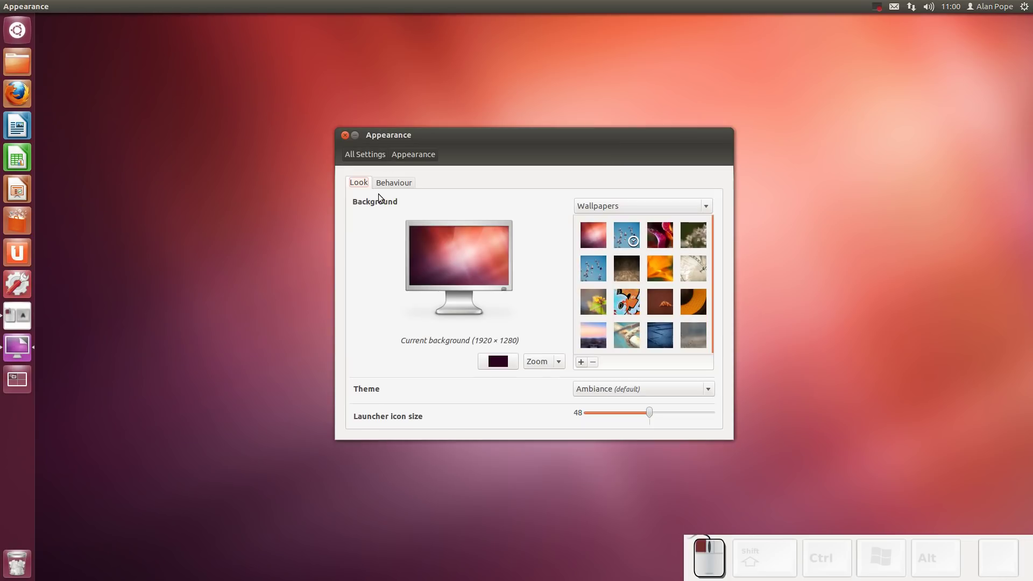
left_click(344, 135)
- Search the Dash for "app" and open the Appearance settings from the results
left_click(18, 31)
key("super")
type("ap")
left_click(21, 33)
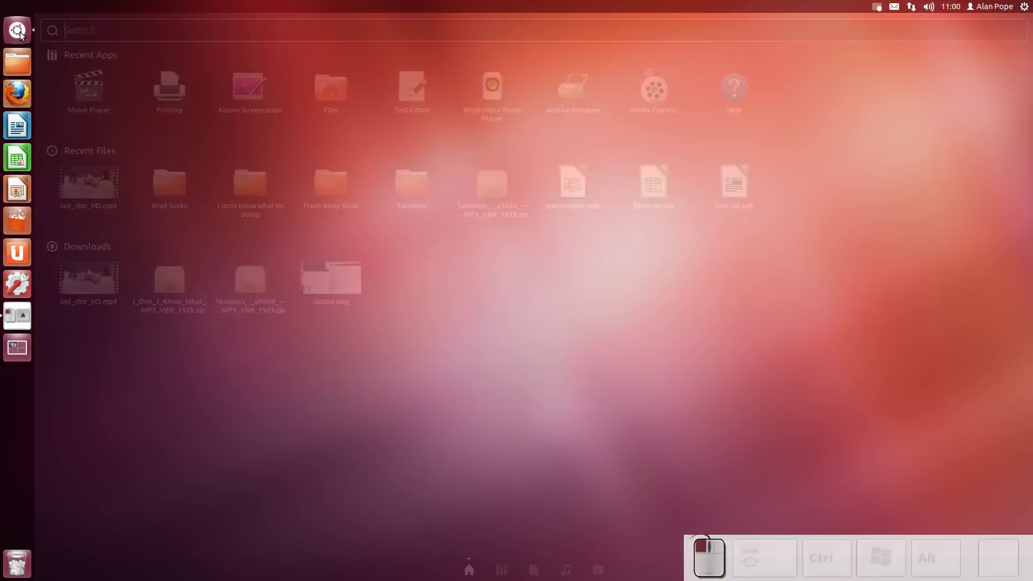
type("app")
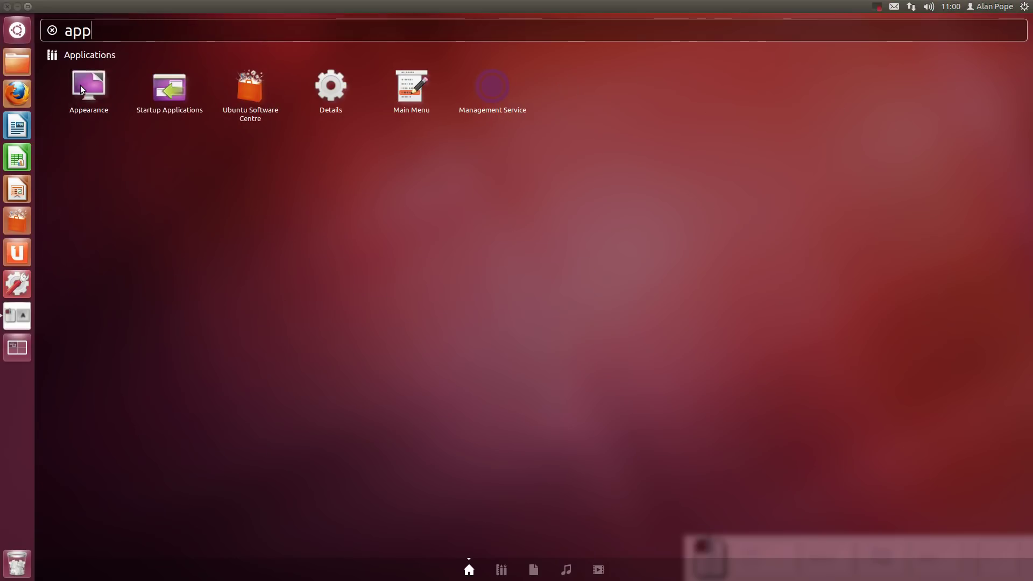
left_click(81, 87)
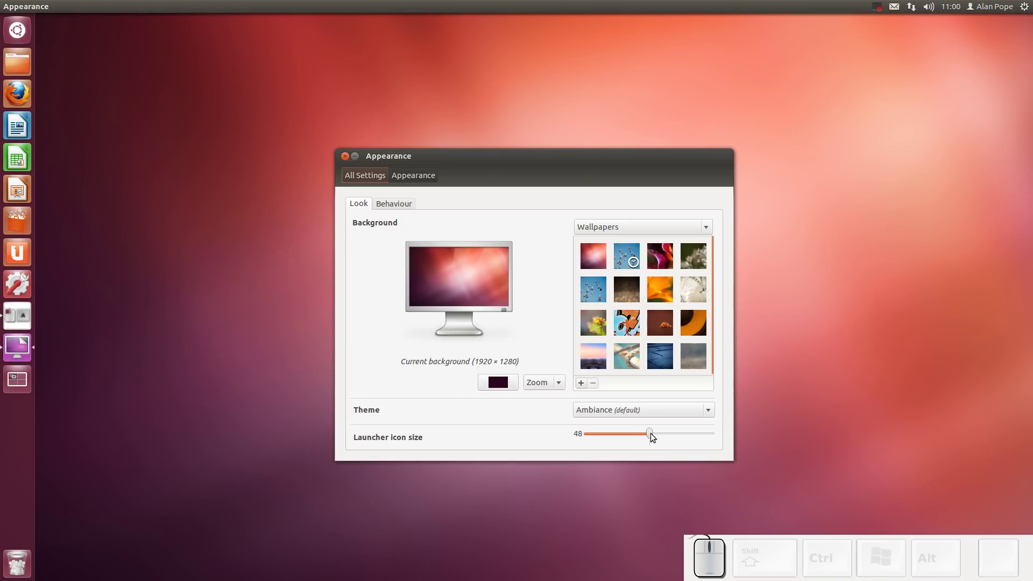
- Adjust the launcher icon size, finishing at 48, and turn on auto-hide for the launcher
mouse_move(650, 434)
left_mouse_down()
mouse_move(677, 438)
mouse_move(586, 435)
mouse_move(650, 442)
left_mouse_up()
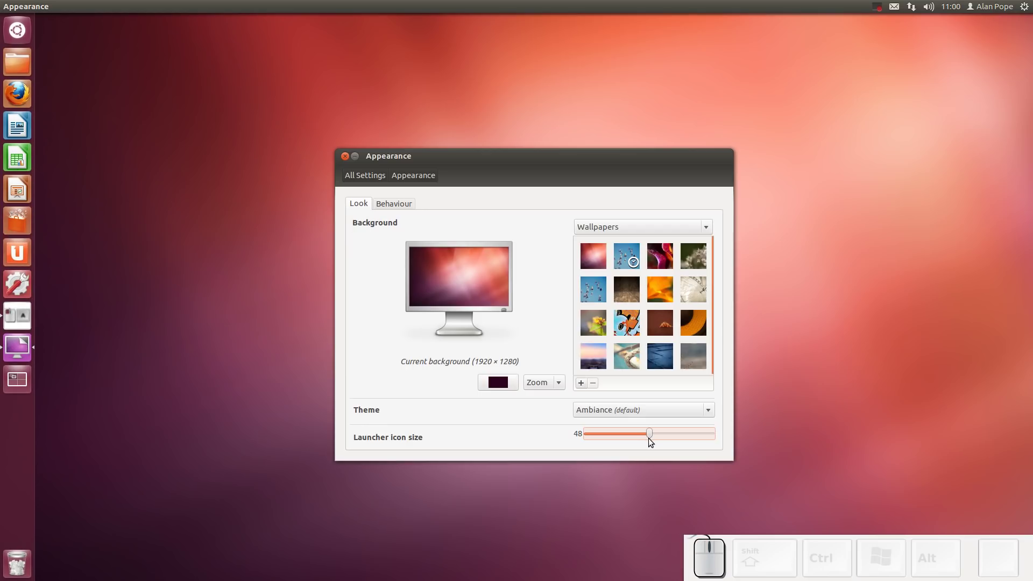
left_click(395, 204)
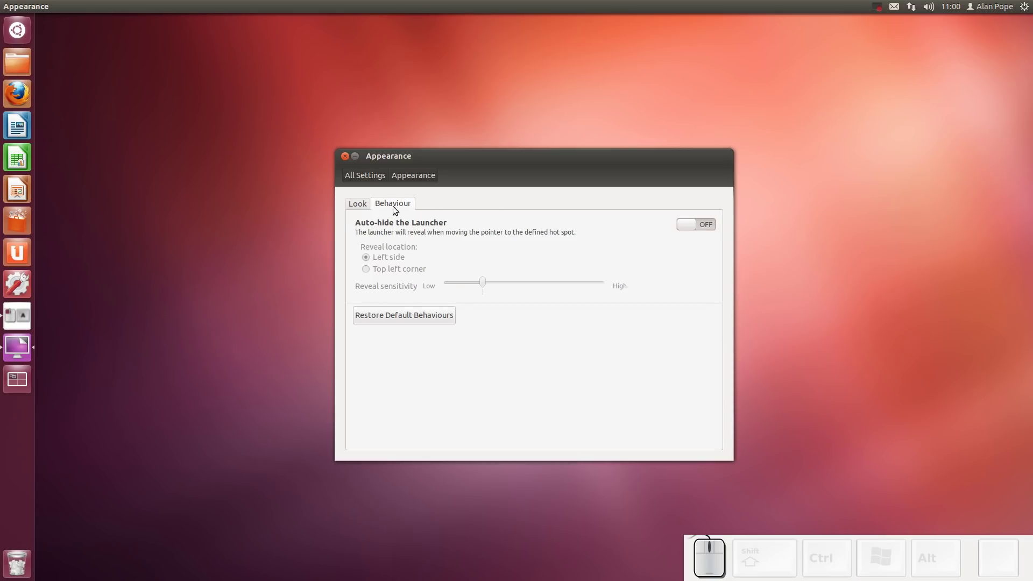
left_click(699, 224)
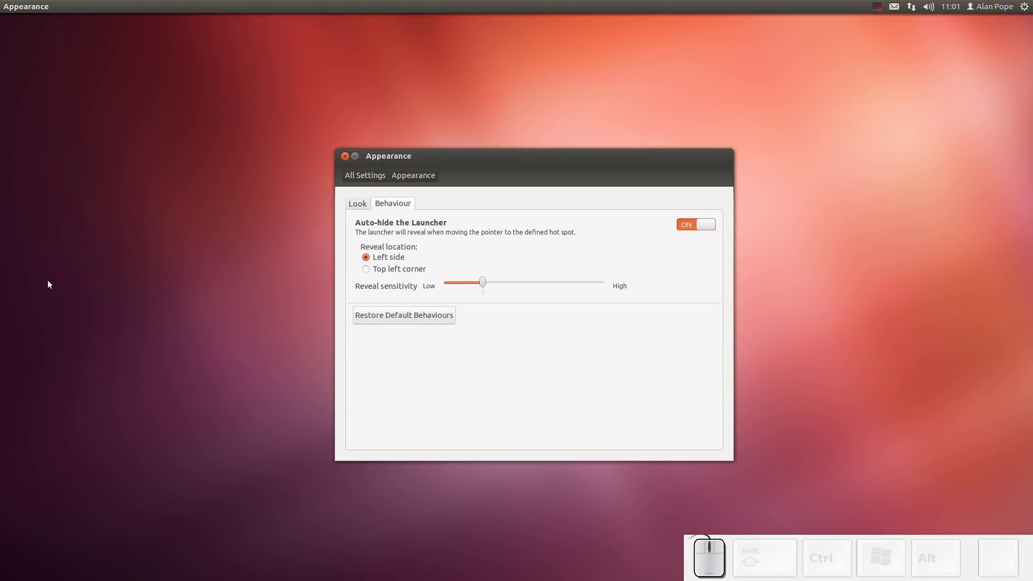
- Reveal the hidden launcher from the screen's left edge and open the Dash
mouse_move(4, 287)
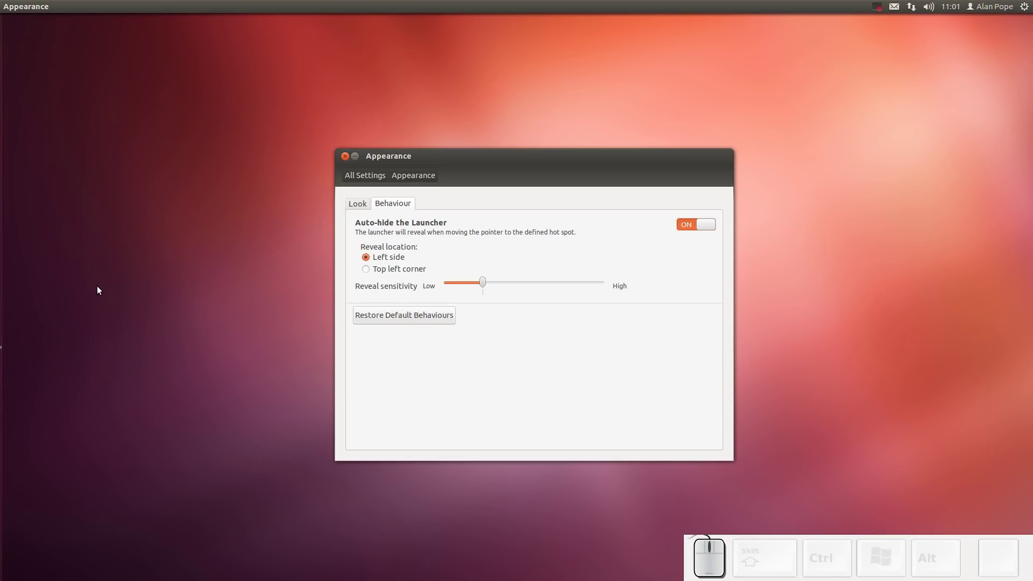
mouse_move(5, 252)
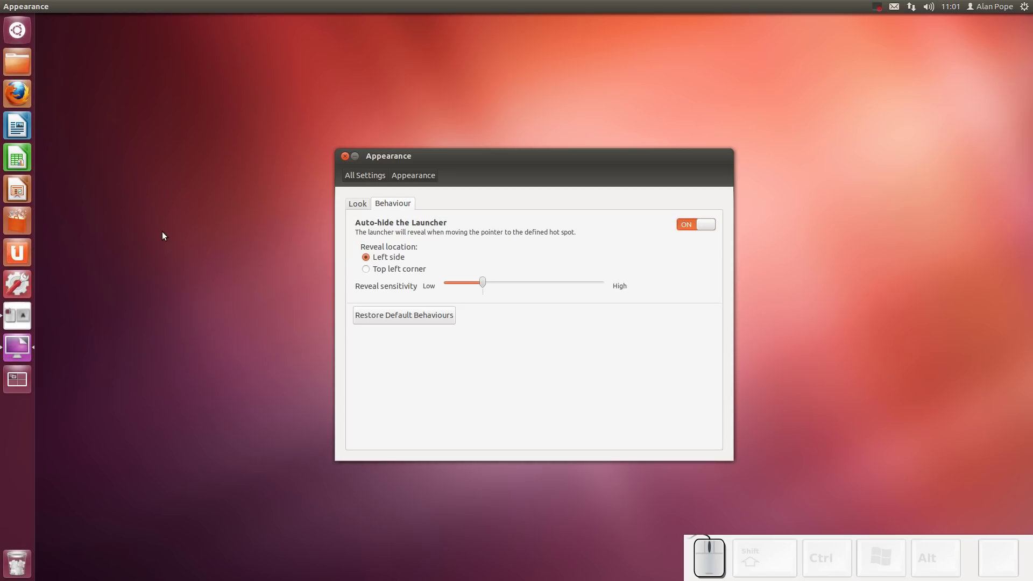
key("super")
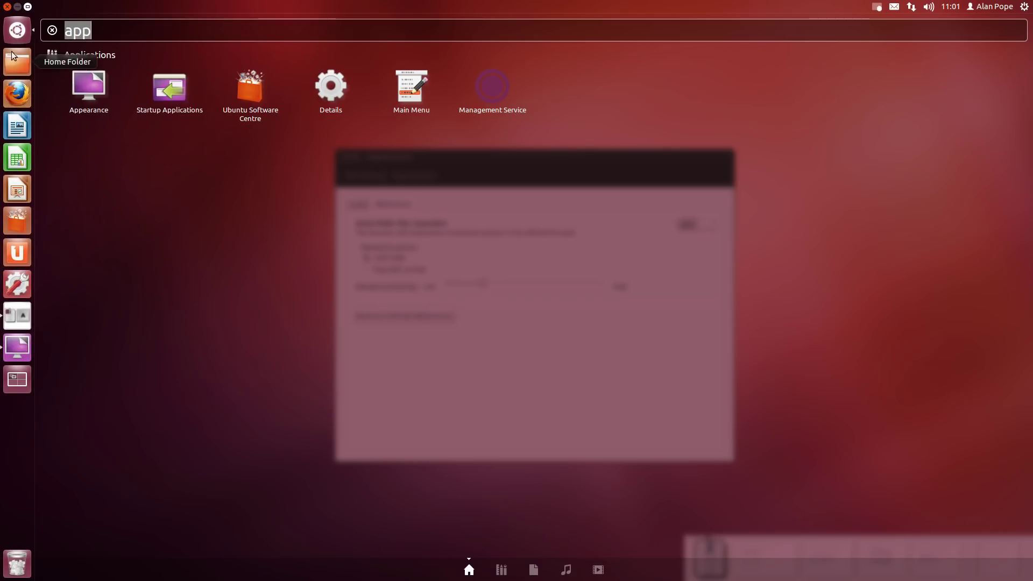
- Close the Dash and reveal the hidden launcher from the screen's left edge
key("Escape")
key("Escape")
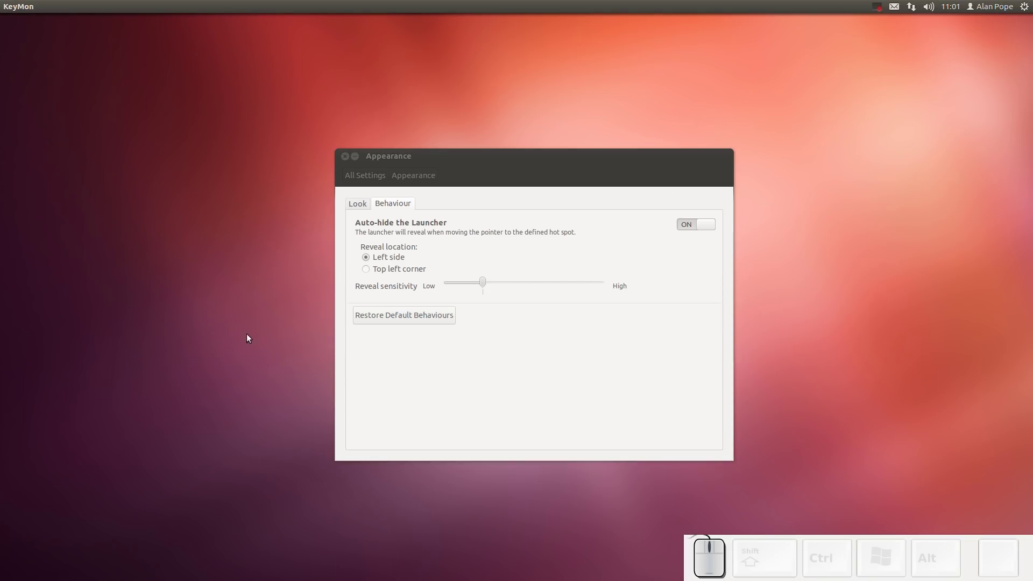
mouse_move(1, 351)
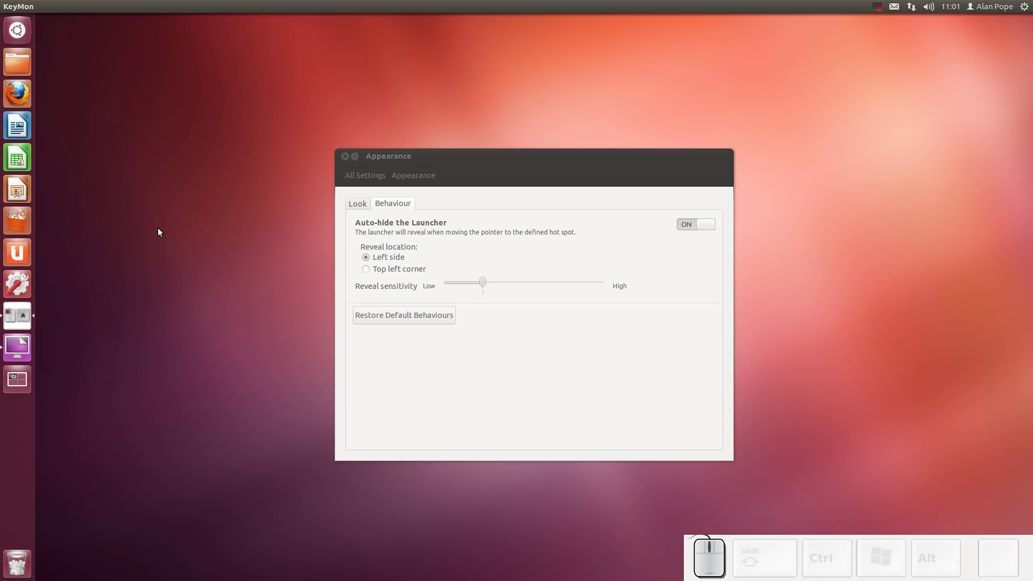
- Try the top left corner as the launcher's reveal location, and return the setting to the left side
left_click(367, 269)
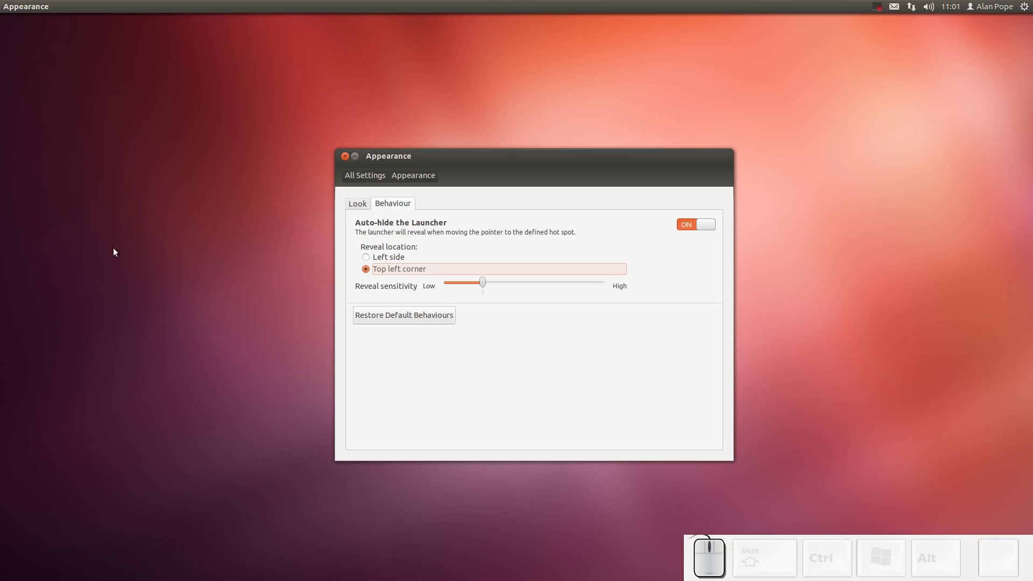
mouse_move(3, 3)
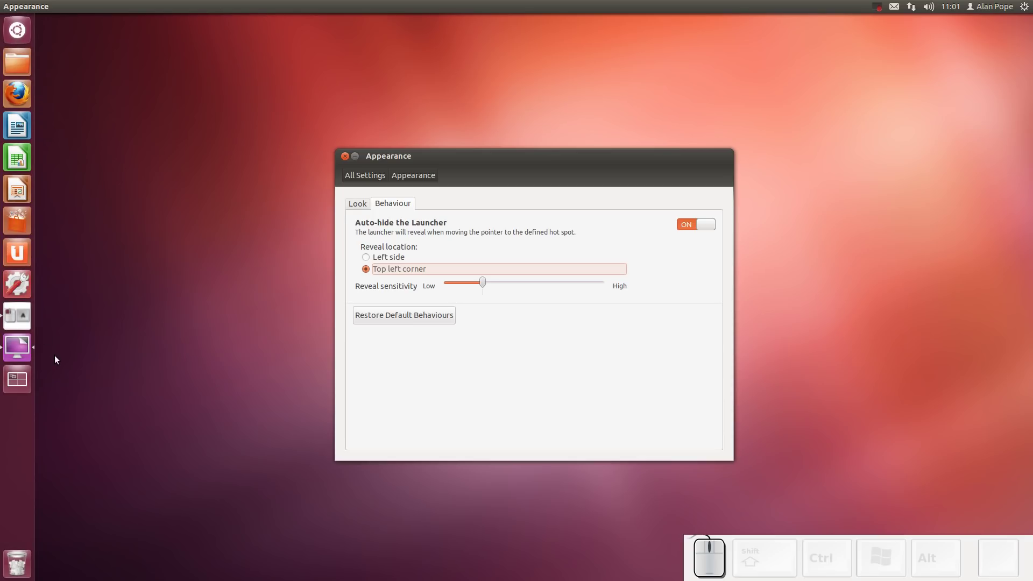
left_click(388, 257)
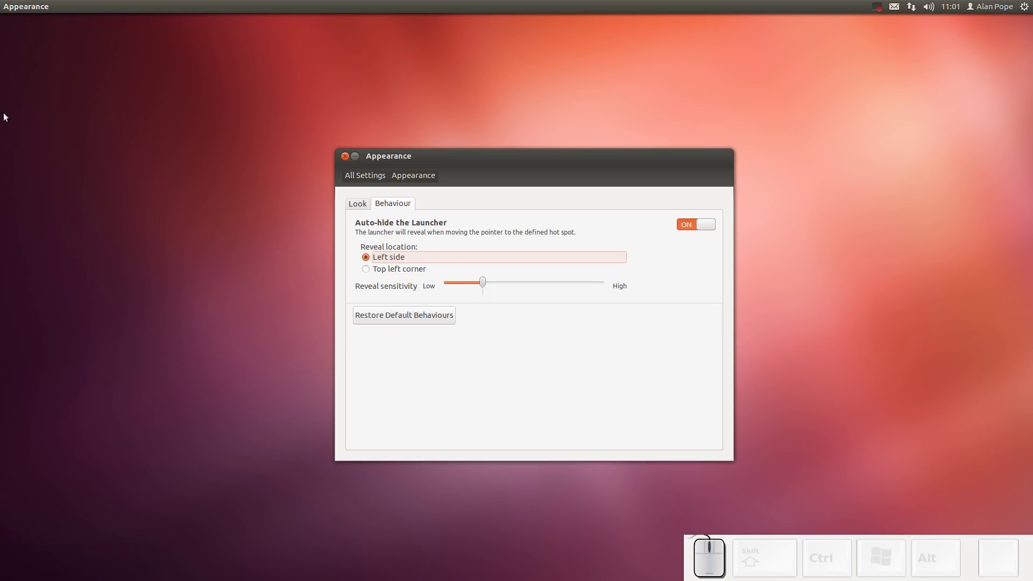
mouse_move(2, 114)
- Turn off auto-hide for the launcher and close the Appearance window
left_click(694, 226)
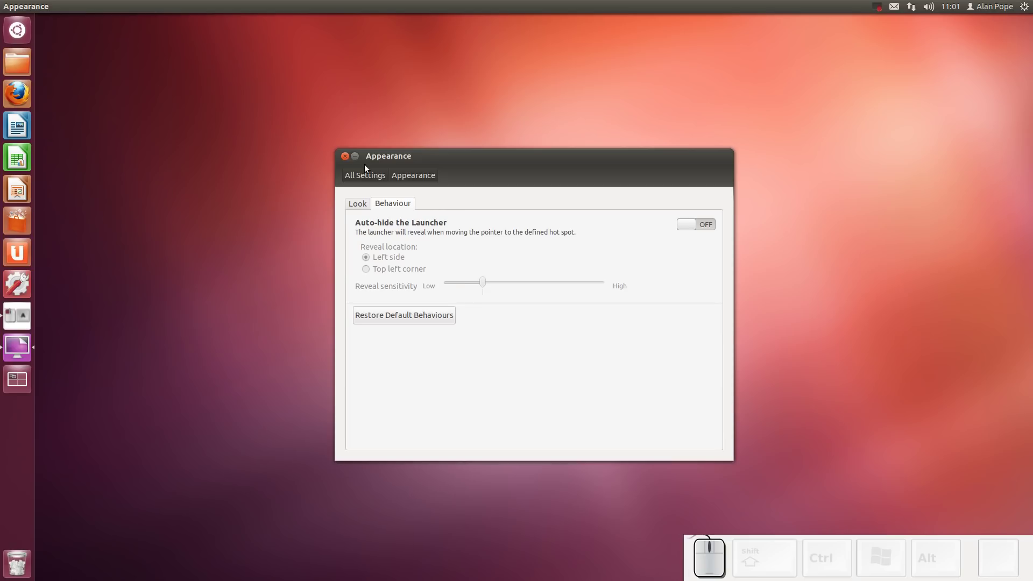
left_click(345, 156)
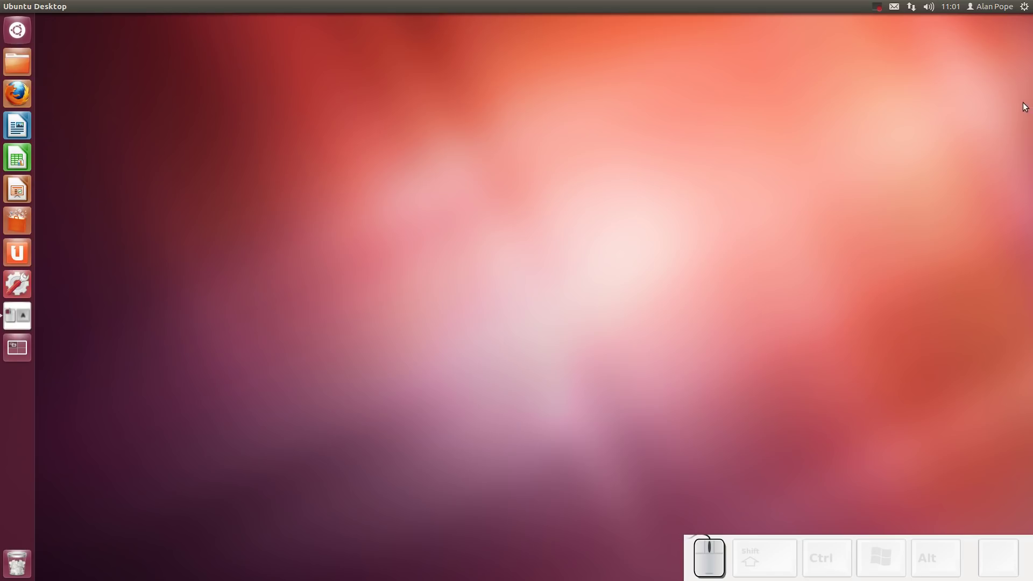
- Open the Displays settings and review the launcher placement choices, keeping All displays selected
left_click(1024, 6)
left_click(986, 38)
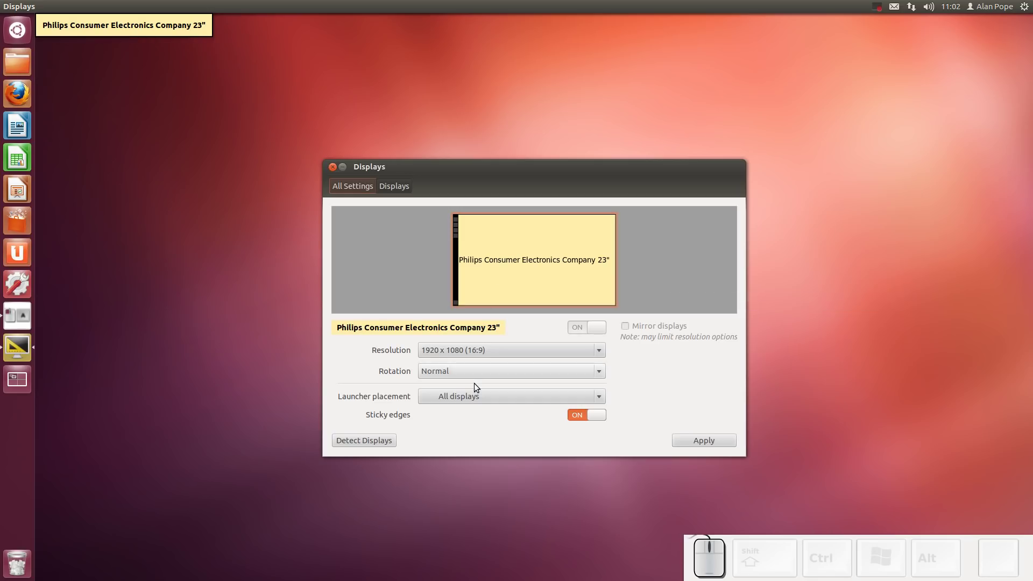
left_click(468, 398)
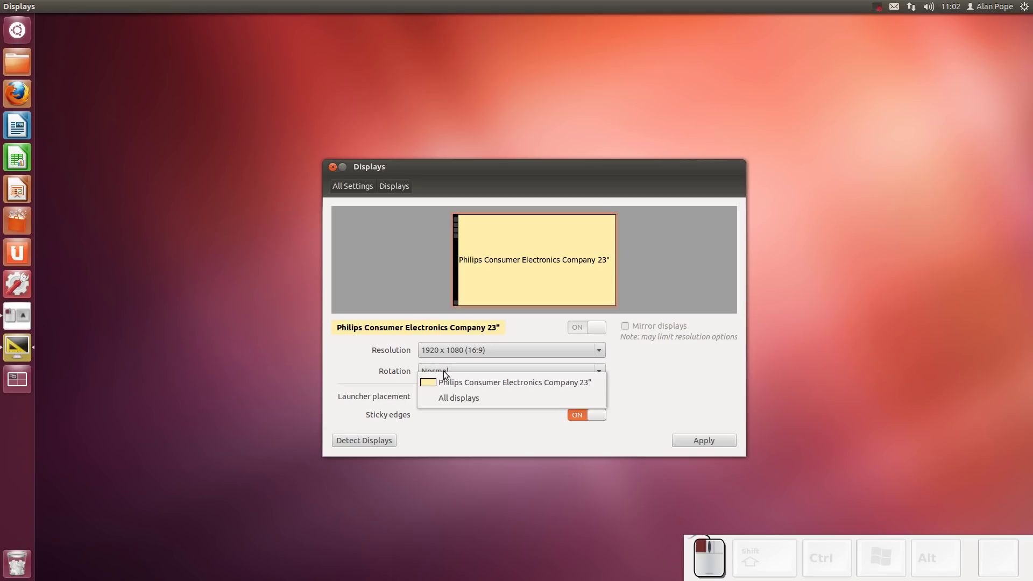
left_click(461, 401)
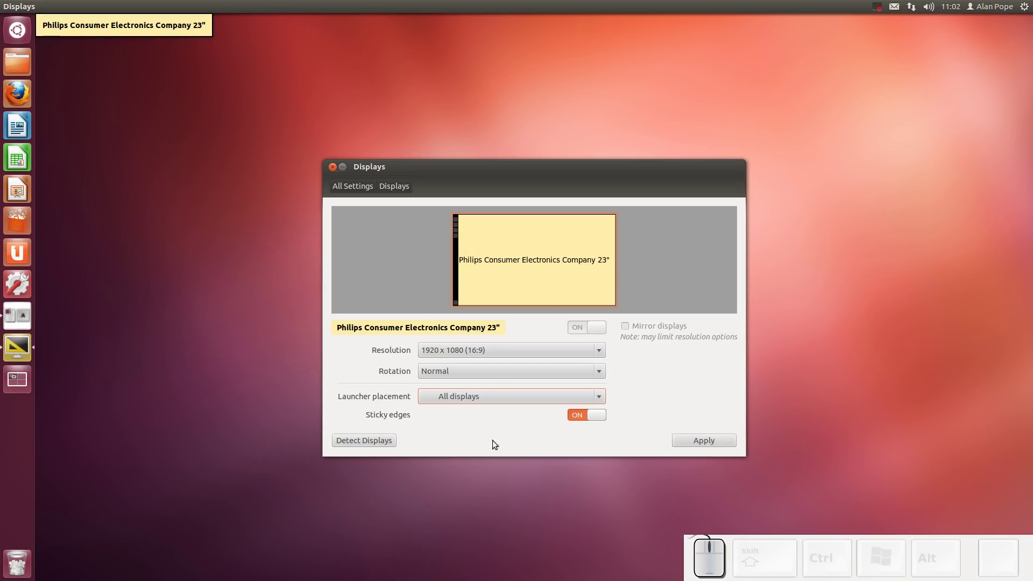
left_click(492, 398)
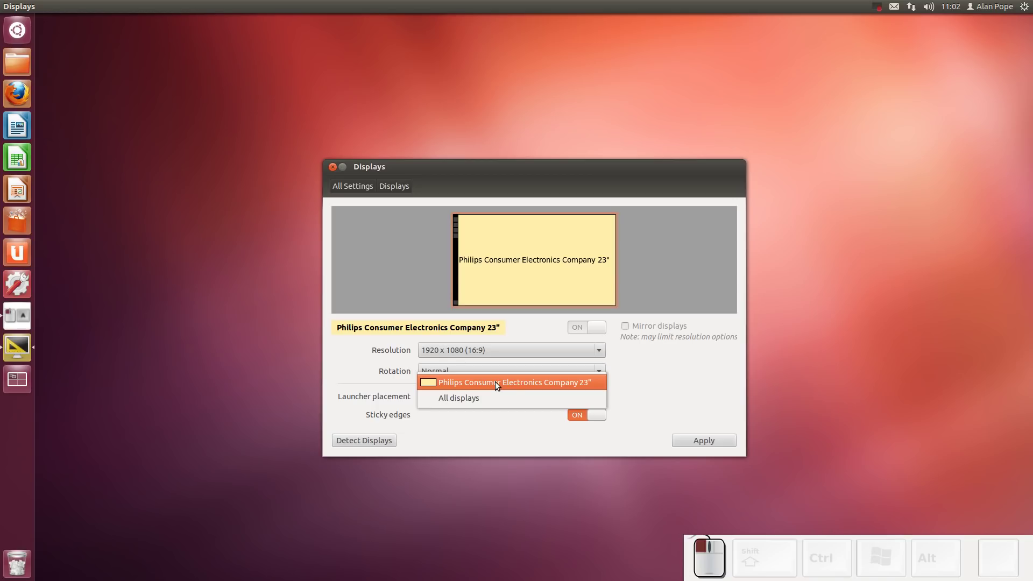
left_click(638, 386)
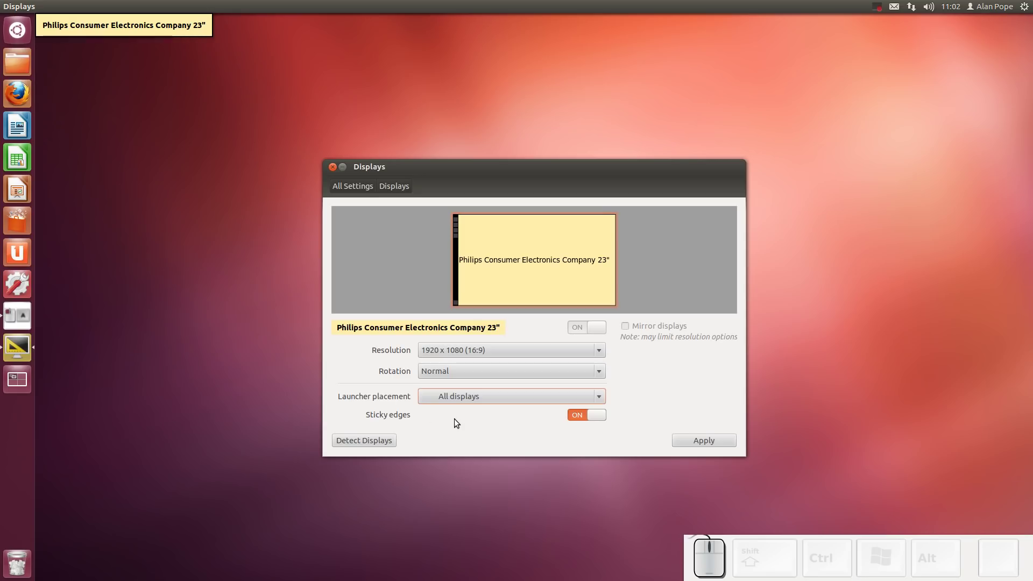
- Toggle sticky edges off and back on, and close the Displays window
left_click(572, 415)
left_click(592, 415)
left_click(332, 166)
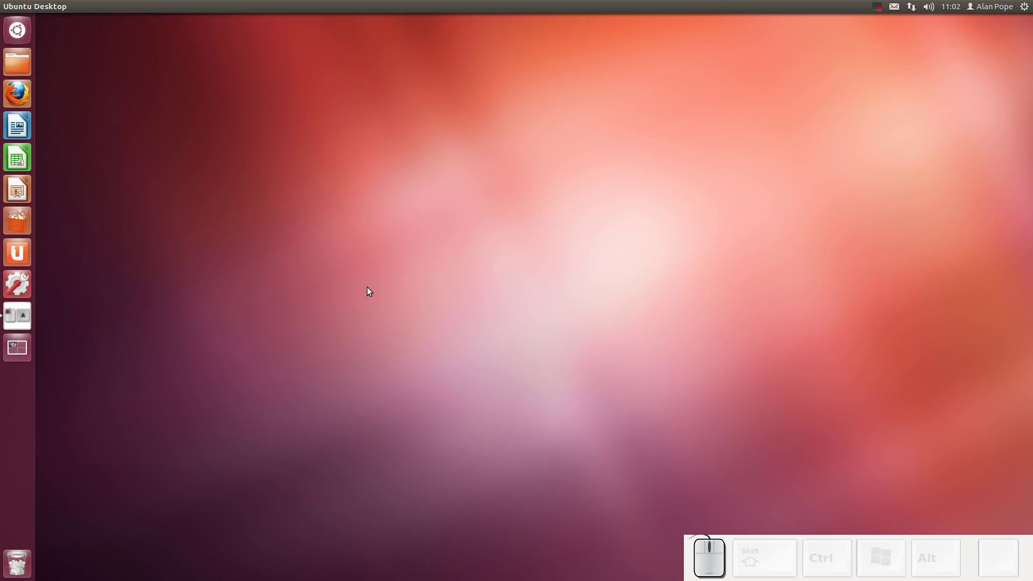
- Open the Home folder, move its window to the middle of the desktop, and maximise and restore it
left_click(9, 58)
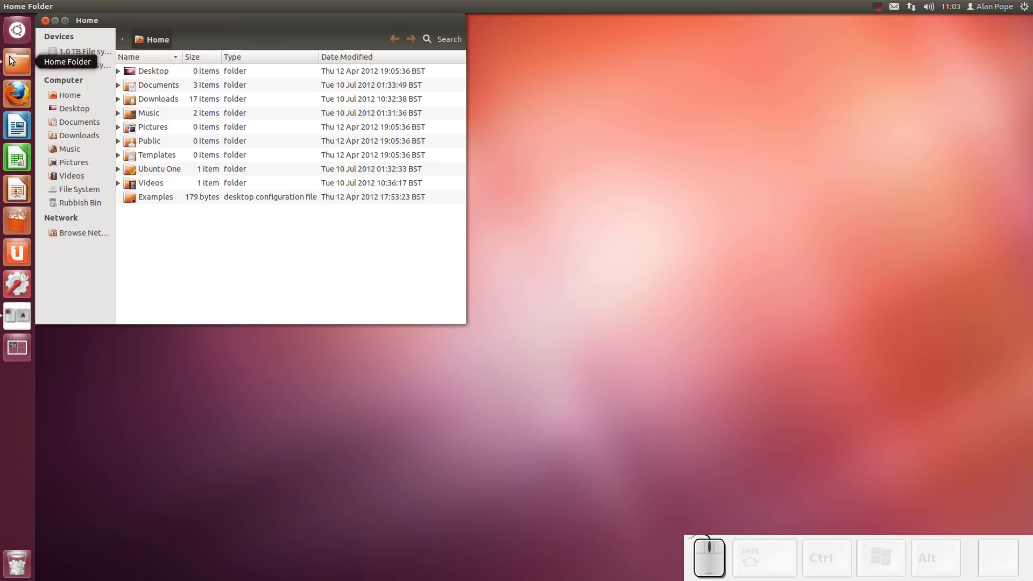
left_click_drag(181, 23, 438, 160)
double_click(453, 161)
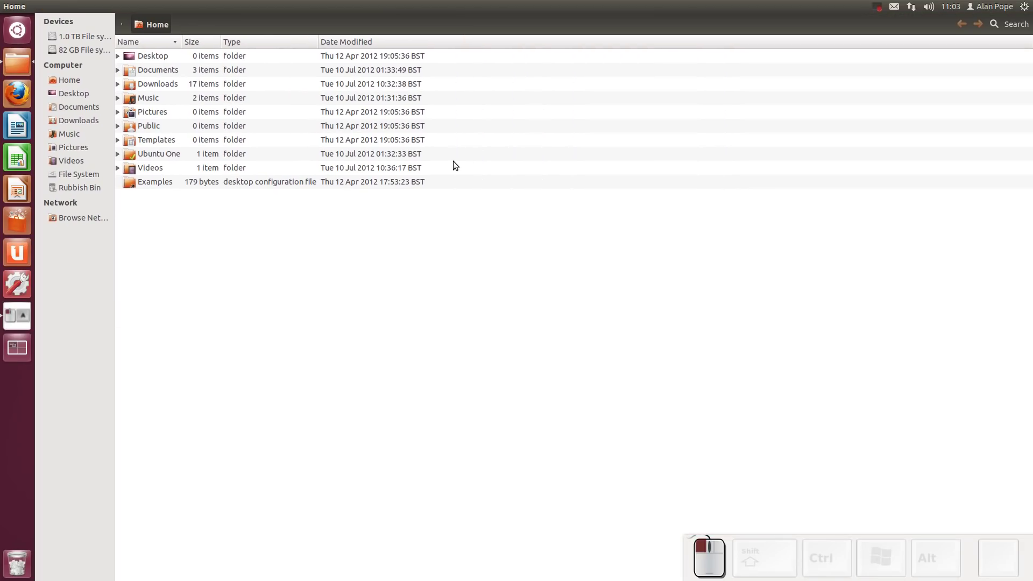
double_click(495, 9)
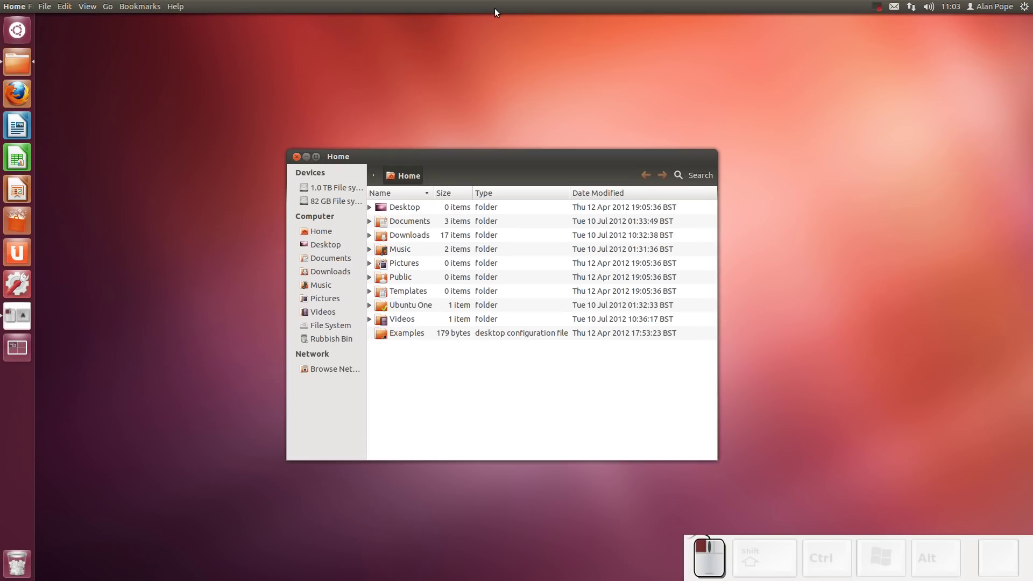
- Open Firefox and tile the two windows, with Firefox on the right half and the Home folder on the left half
left_click(16, 94)
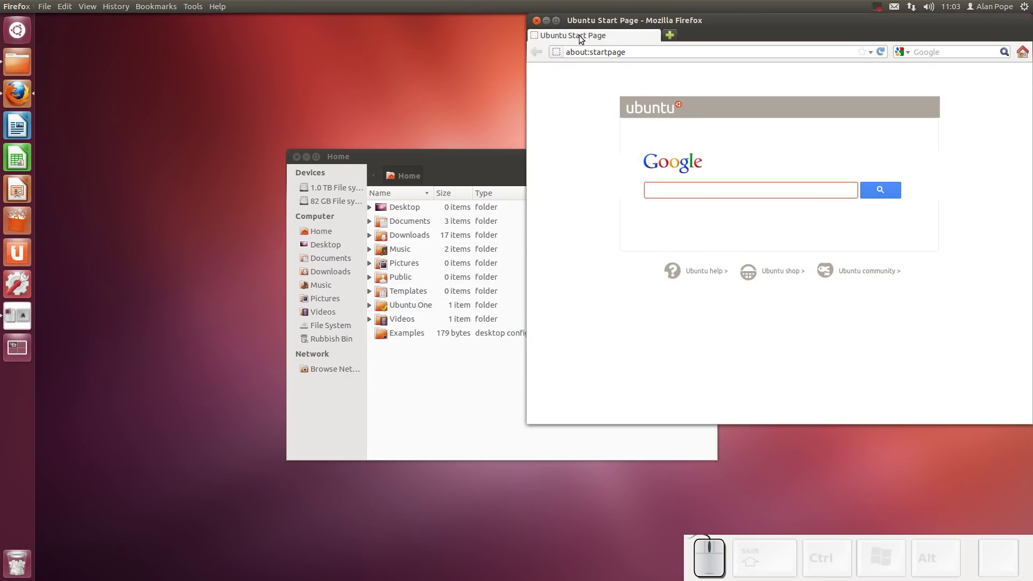
left_click_drag(618, 22, 455, 104)
left_click_drag(345, 156, 265, 208)
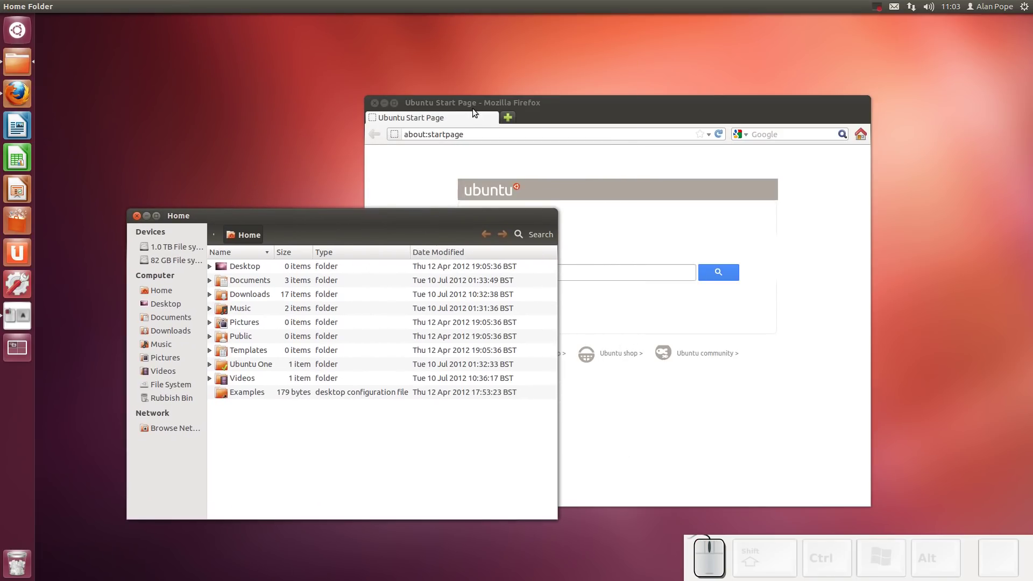
left_click_drag(474, 102, 1031, 172)
left_click_drag(440, 224, 2, 290)
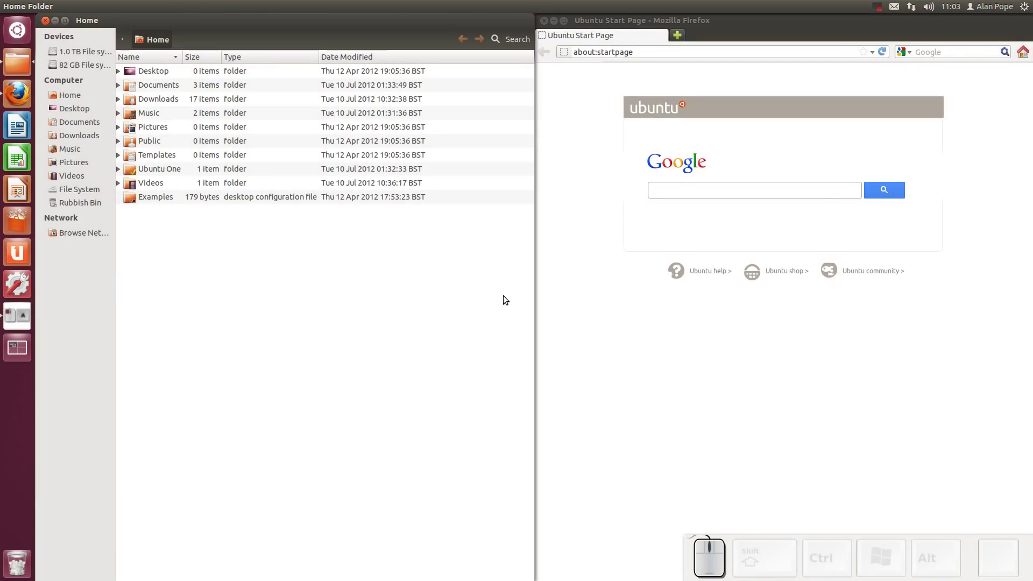
- Restore the tiled Home folder and Firefox windows and move them so that they overlap mid-desktop
double_click(408, 22)
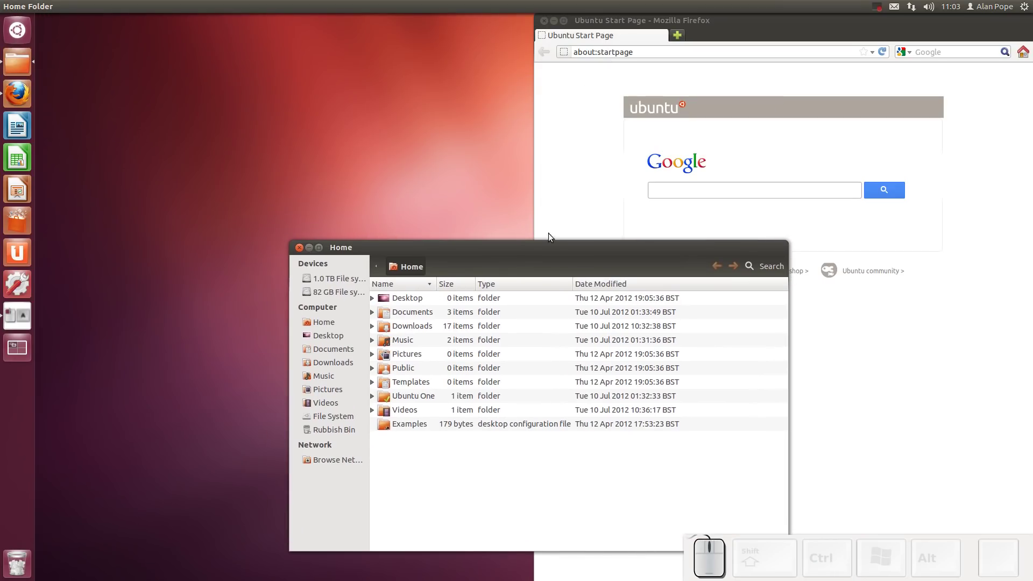
double_click(777, 22)
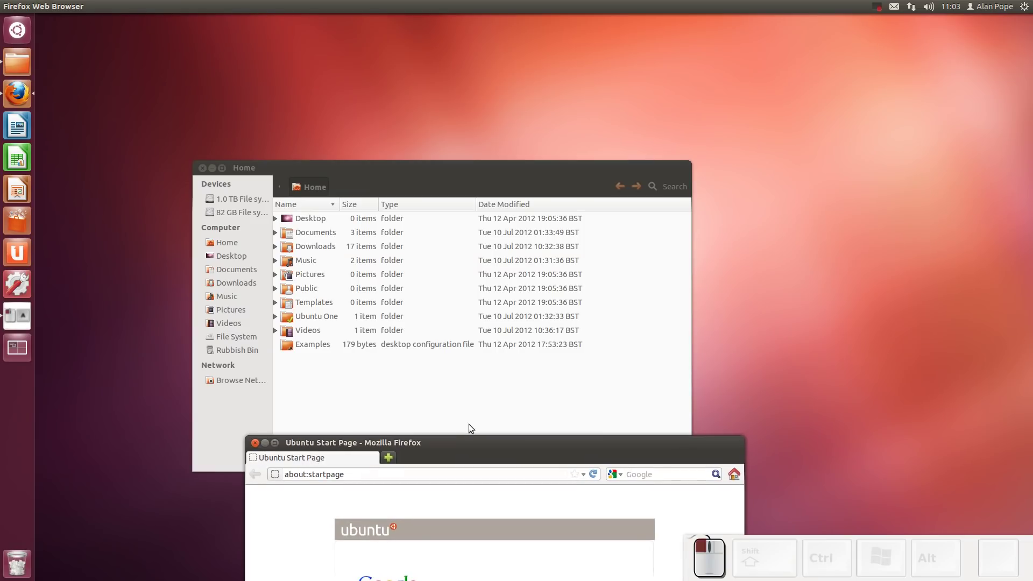
left_click_drag(463, 458, 401, 124)
- Send the Firefox window behind the Home folder, shift the Home folder slightly, and send it behind Firefox
middle_click(433, 114)
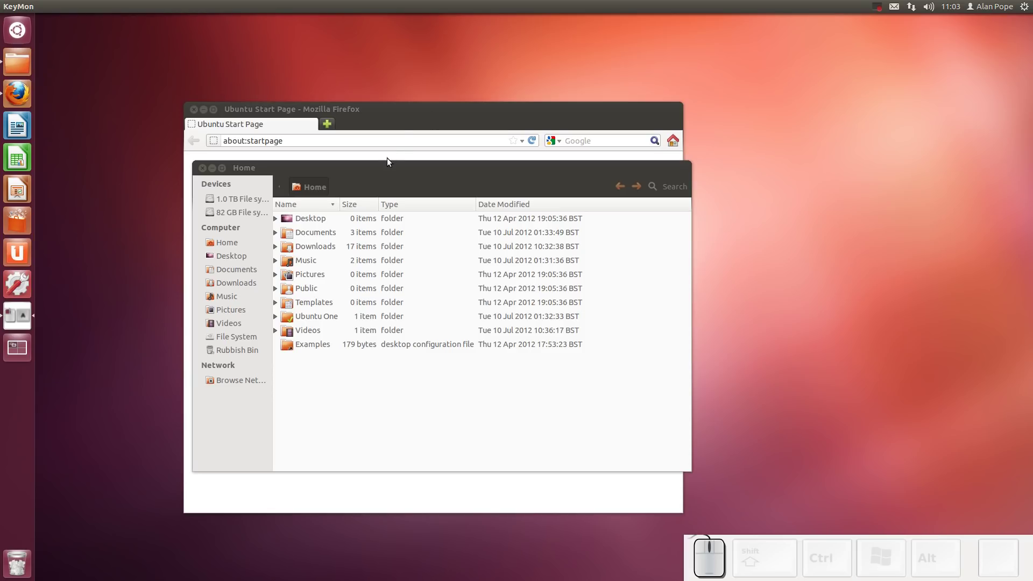
left_click_drag(379, 171, 409, 195)
middle_click(410, 195)
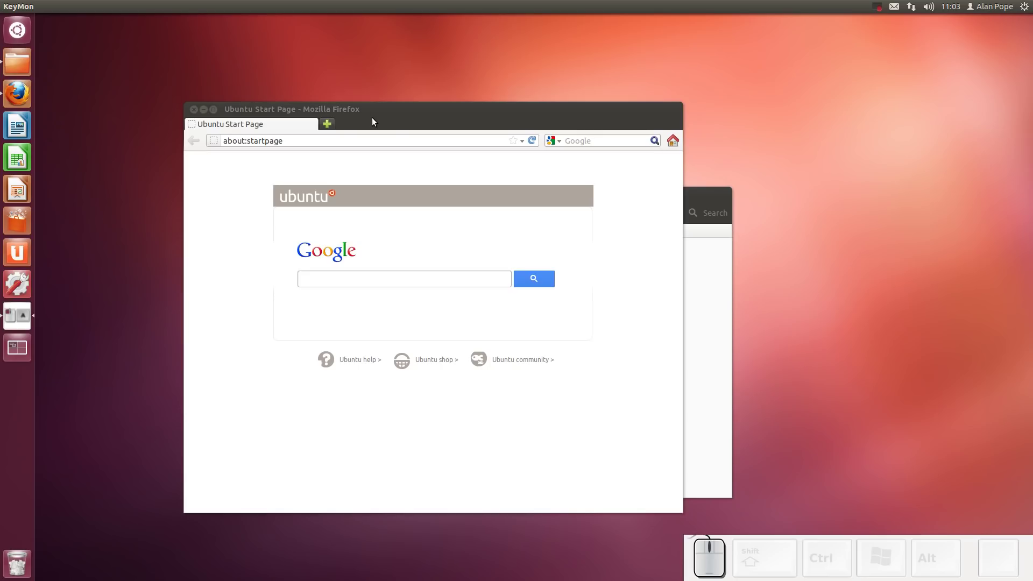
- Close the Firefox and Home folder windows and display the Keyboard Shortcuts overlay
left_click(195, 110)
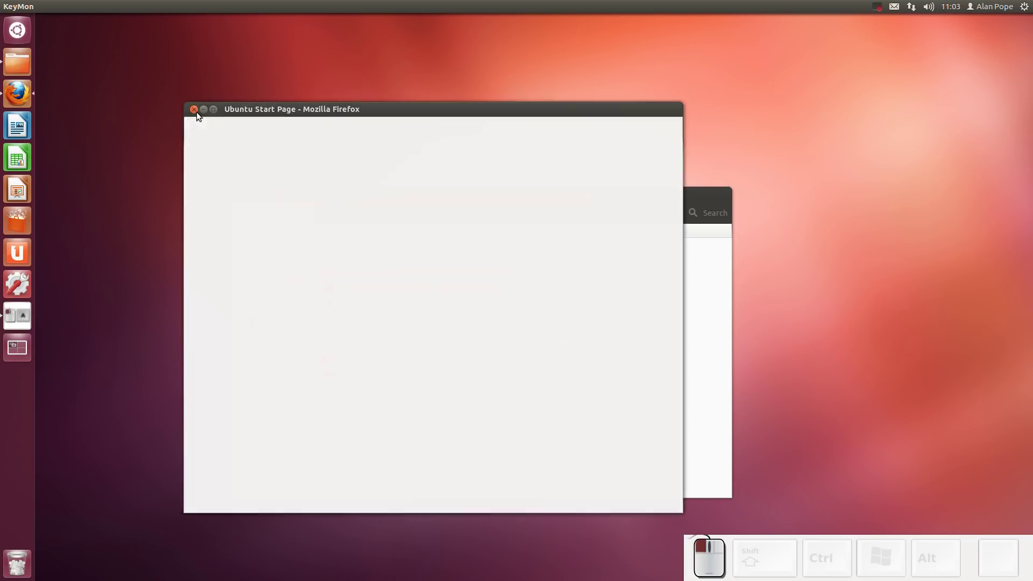
left_click(246, 193)
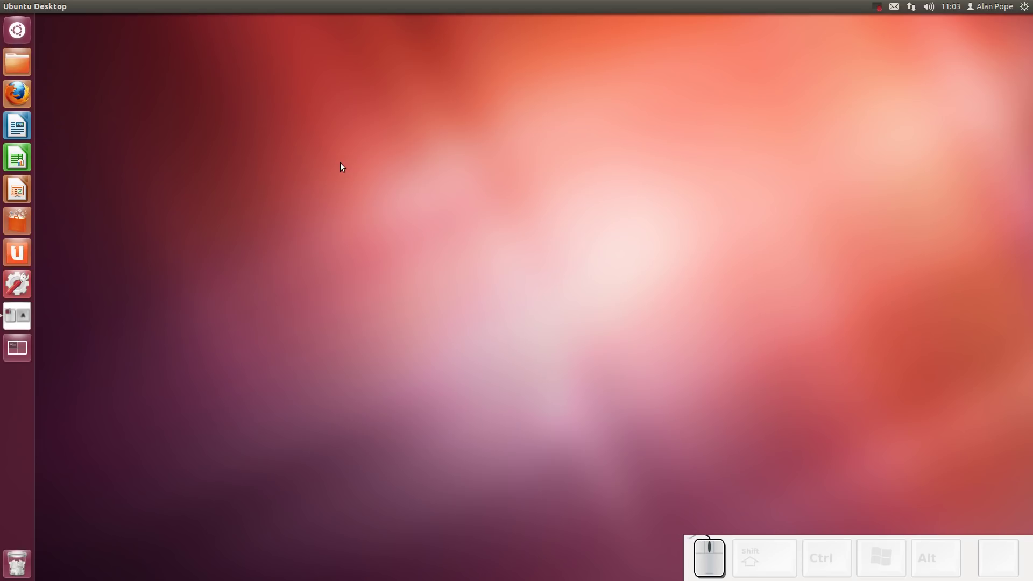
key("super")
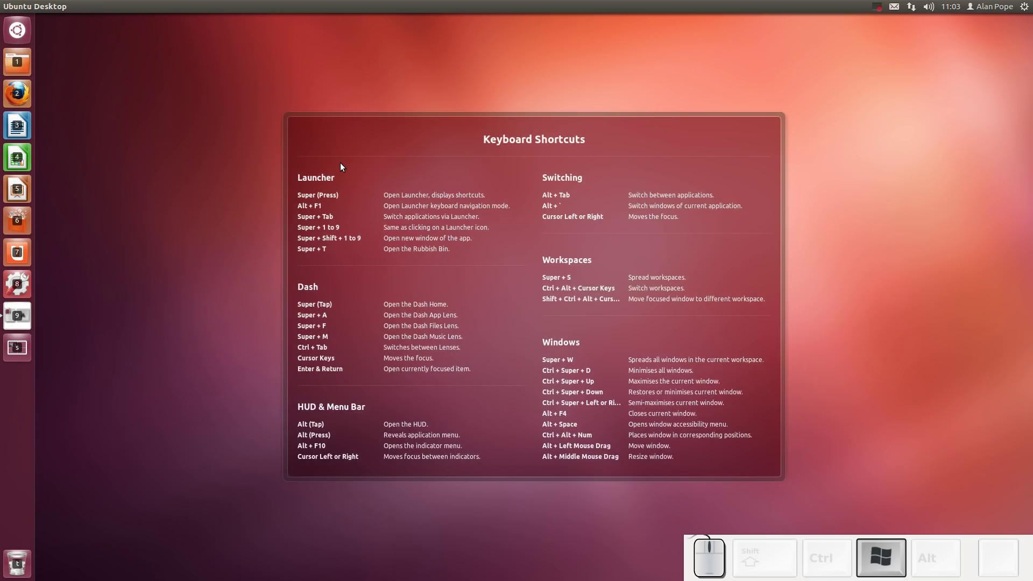